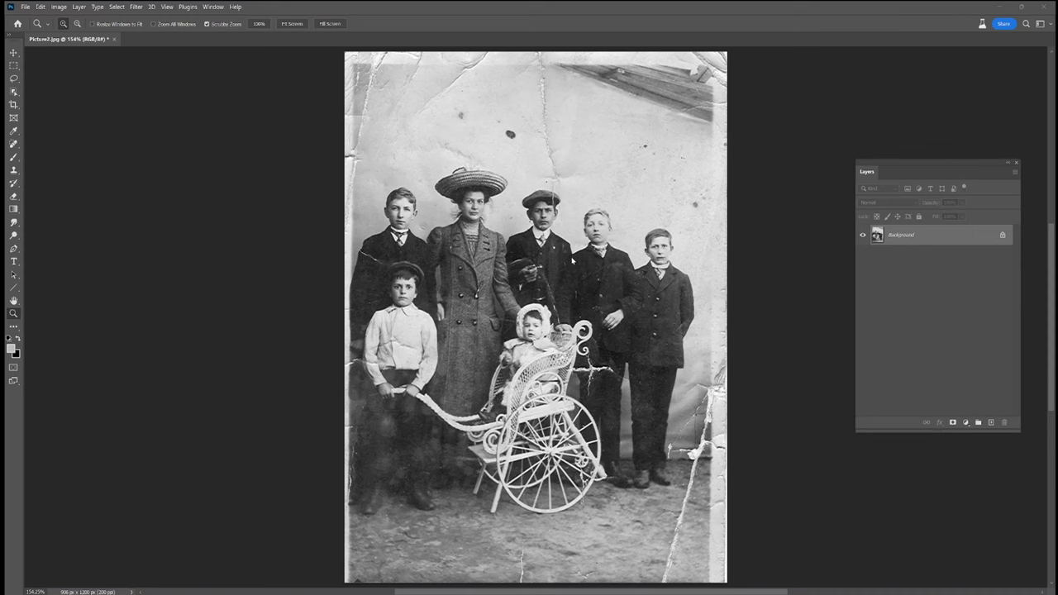
# Step: Inspect the boys' jackets and the woman's face up close, then fit the whole photo on screen
pyautogui.moveTo(566, 261); pyautogui.dragTo(605, 244)
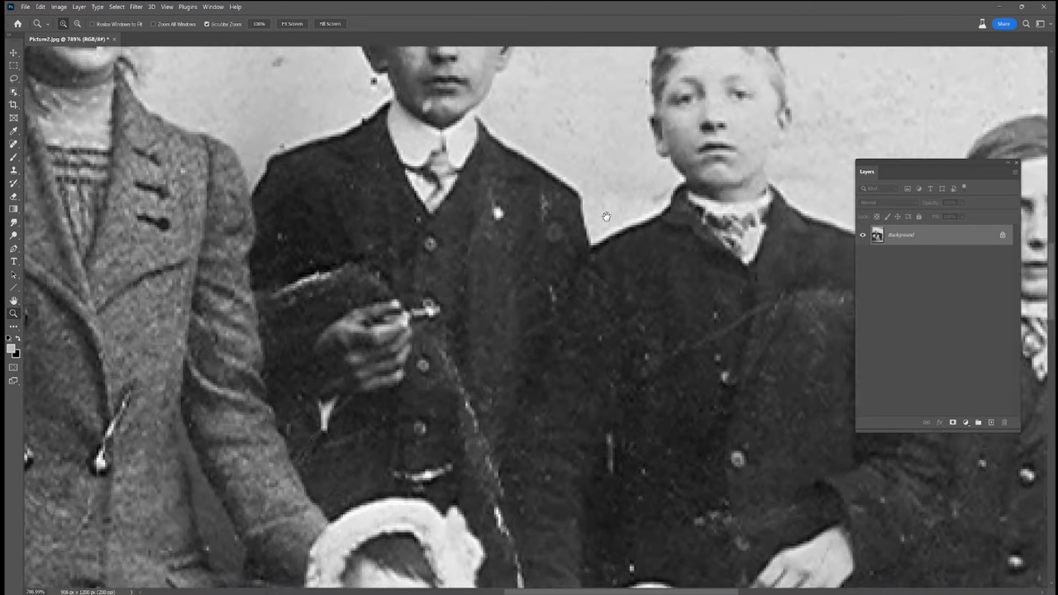
pyautogui.moveTo(624, 187); pyautogui.dragTo(577, 340)
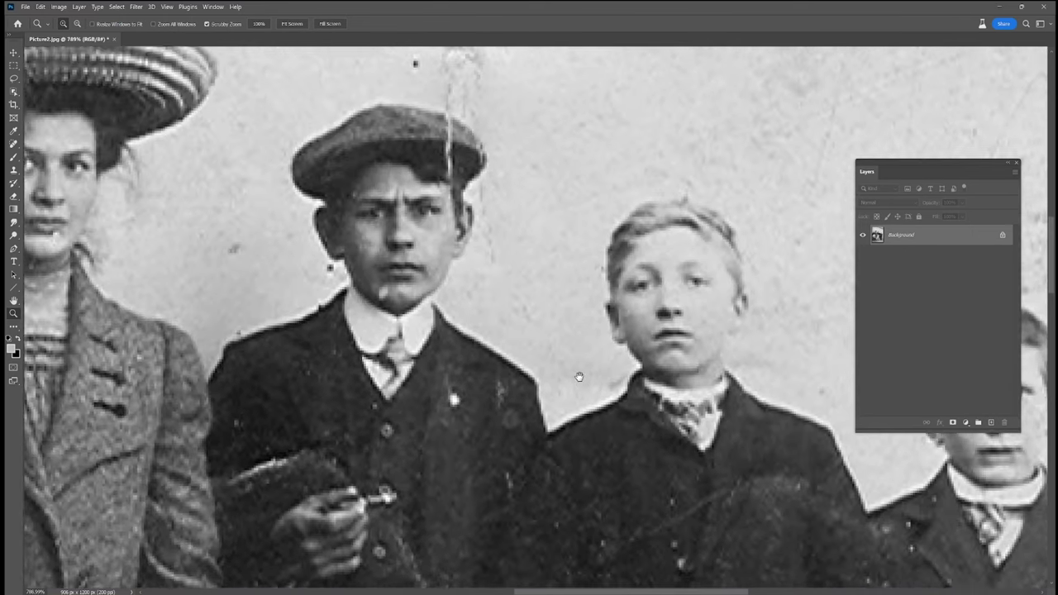
pyautogui.moveTo(351, 331); pyautogui.dragTo(582, 427)
pyautogui.moveTo(396, 313)
pyautogui.mouseDown()
pyautogui.moveTo(417, 312)
pyautogui.moveTo(414, 331)
pyautogui.mouseUp()
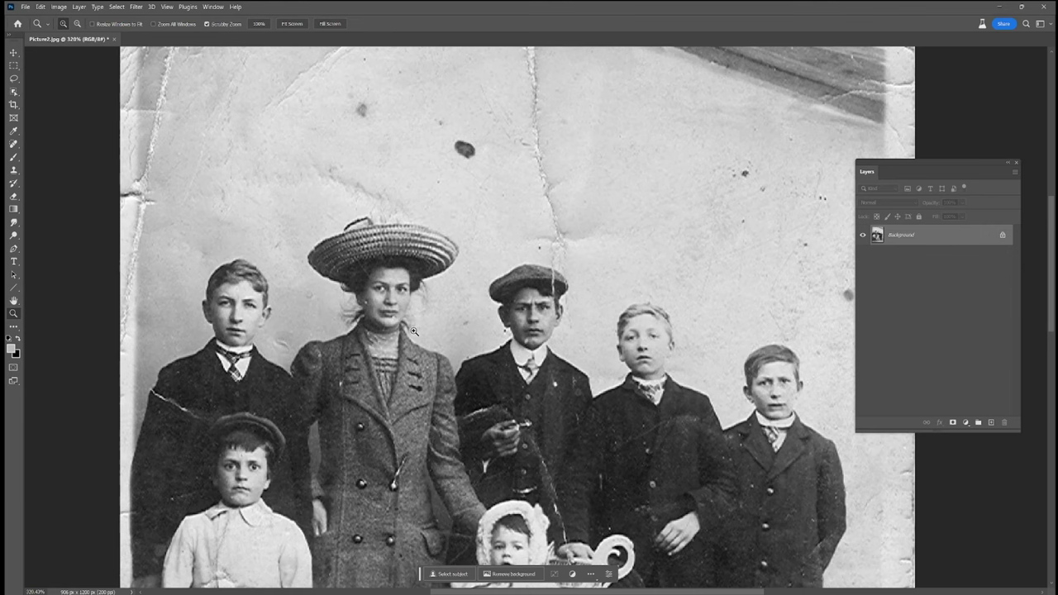
pyautogui.click(165, 7)
pyautogui.click(216, 99)
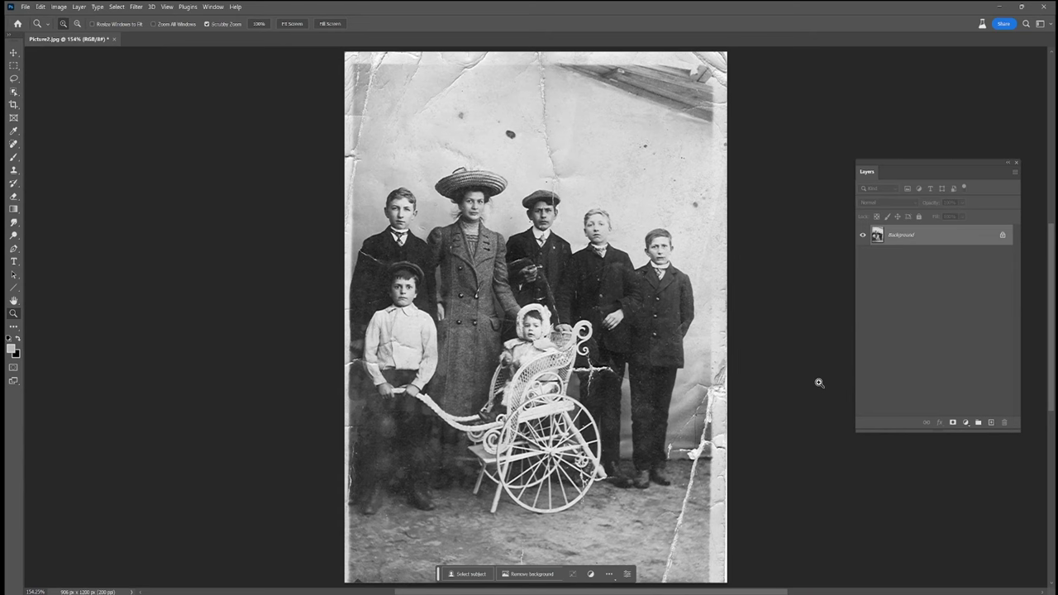
# Step: Rotate the photo slightly to straighten it and crop away its ragged edges
pyautogui.click(13, 105)
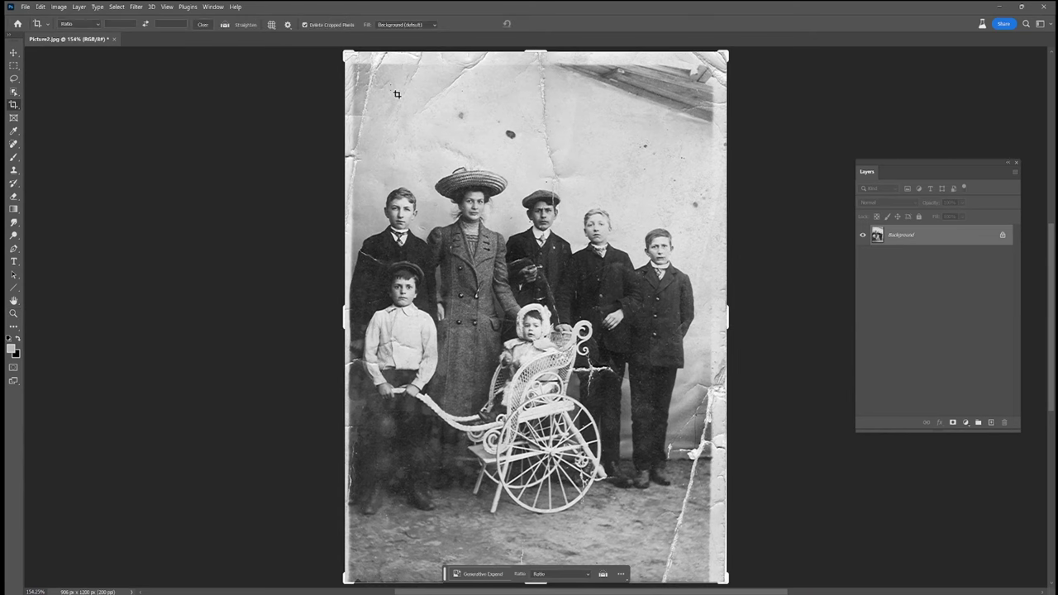
pyautogui.moveTo(346, 51); pyautogui.dragTo(368, 48)
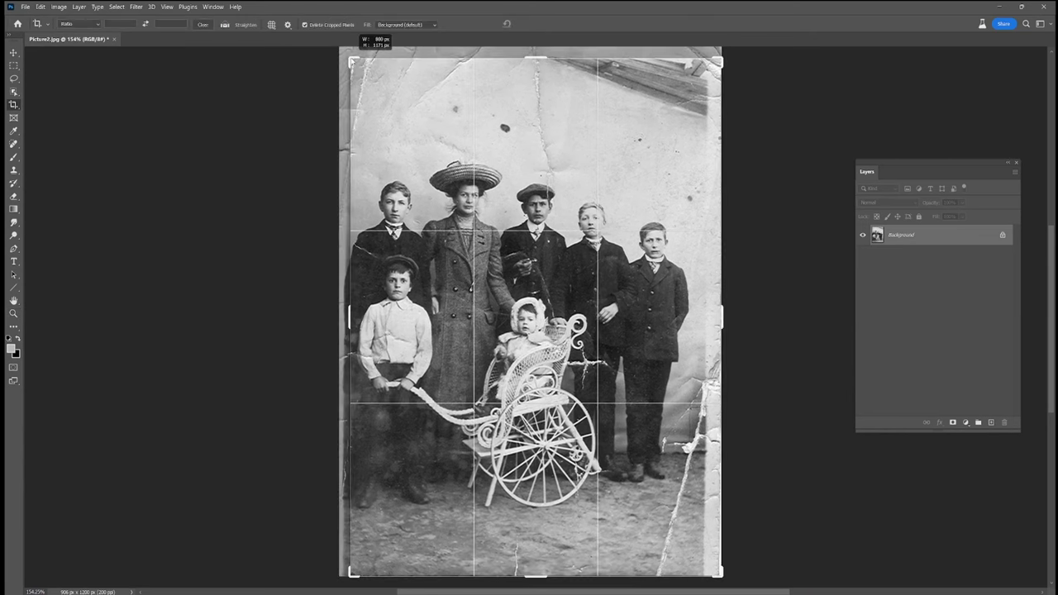
pyautogui.moveTo(721, 574); pyautogui.dragTo(711, 571)
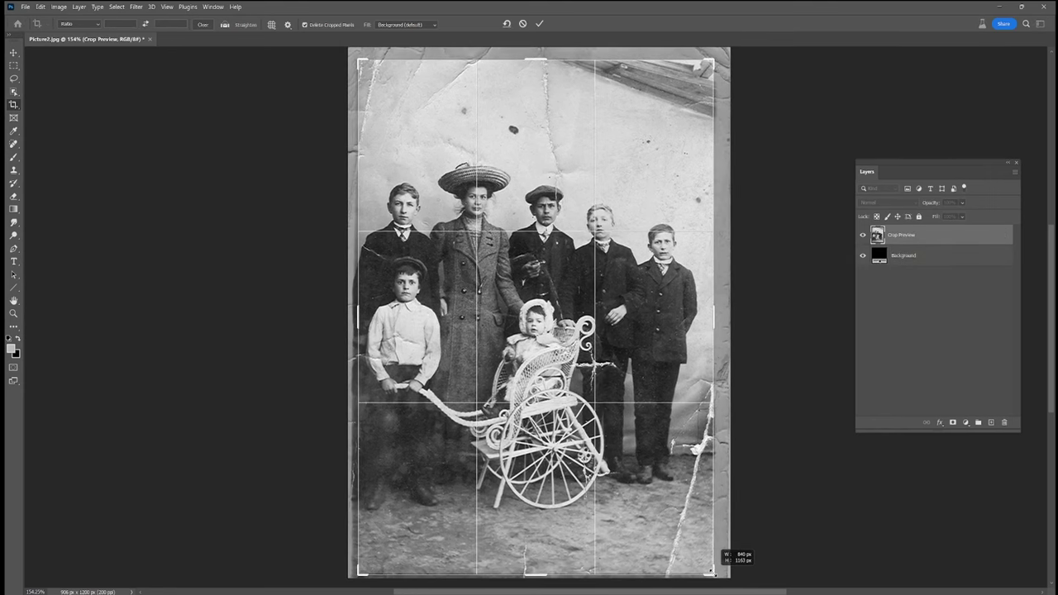
pyautogui.moveTo(711, 570); pyautogui.dragTo(711, 571)
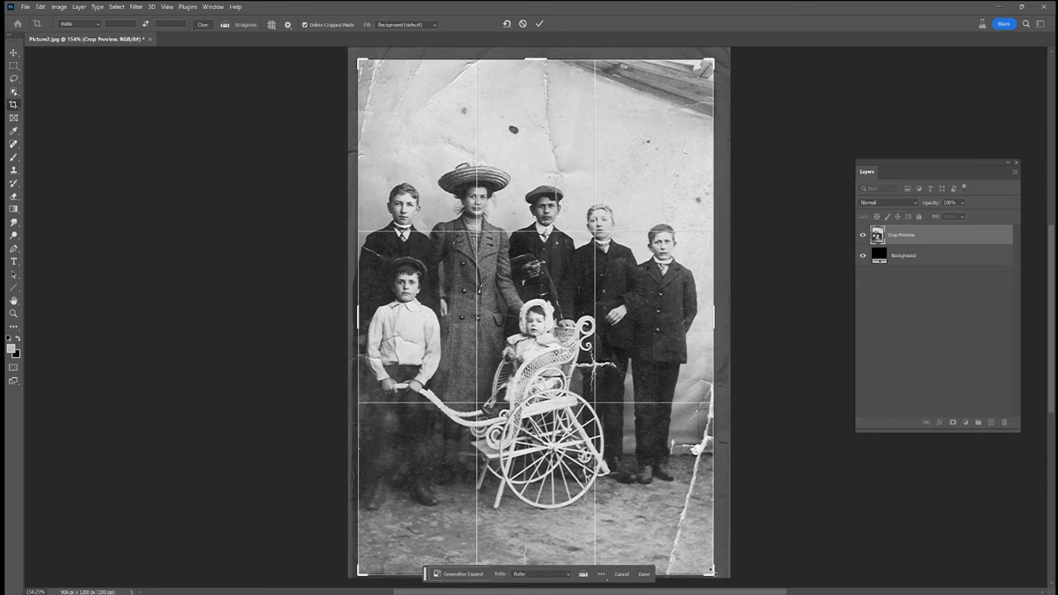
pyautogui.moveTo(362, 315); pyautogui.dragTo(357, 316)
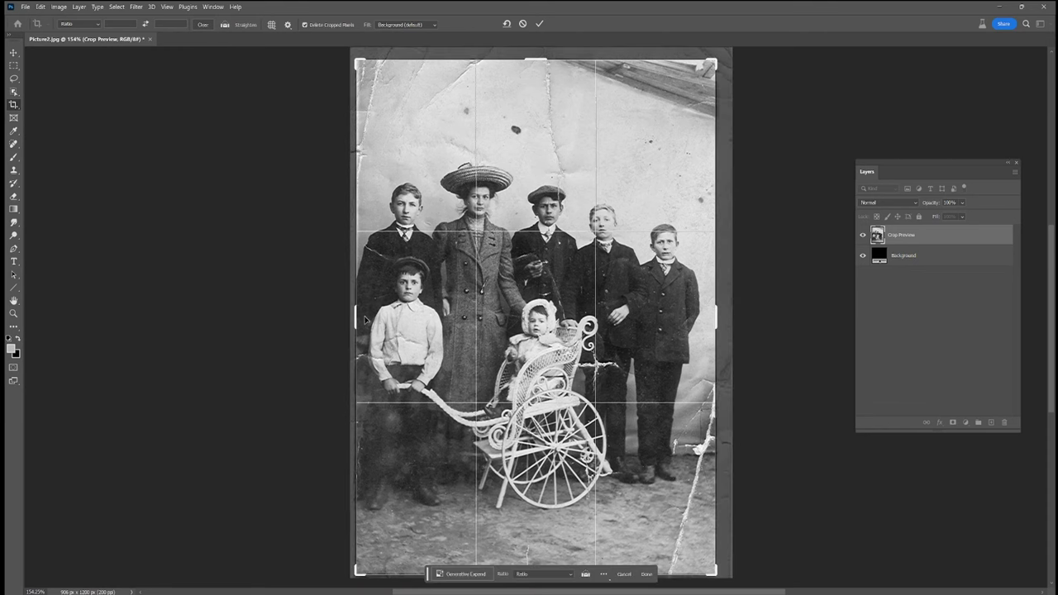
pyautogui.press('Return')
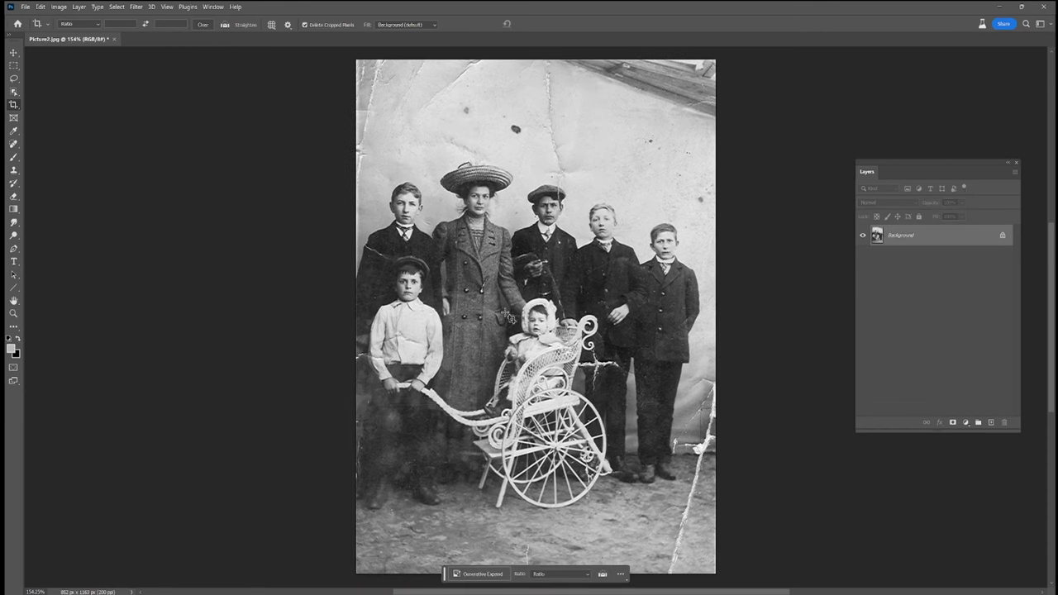
pyautogui.click(16, 145)
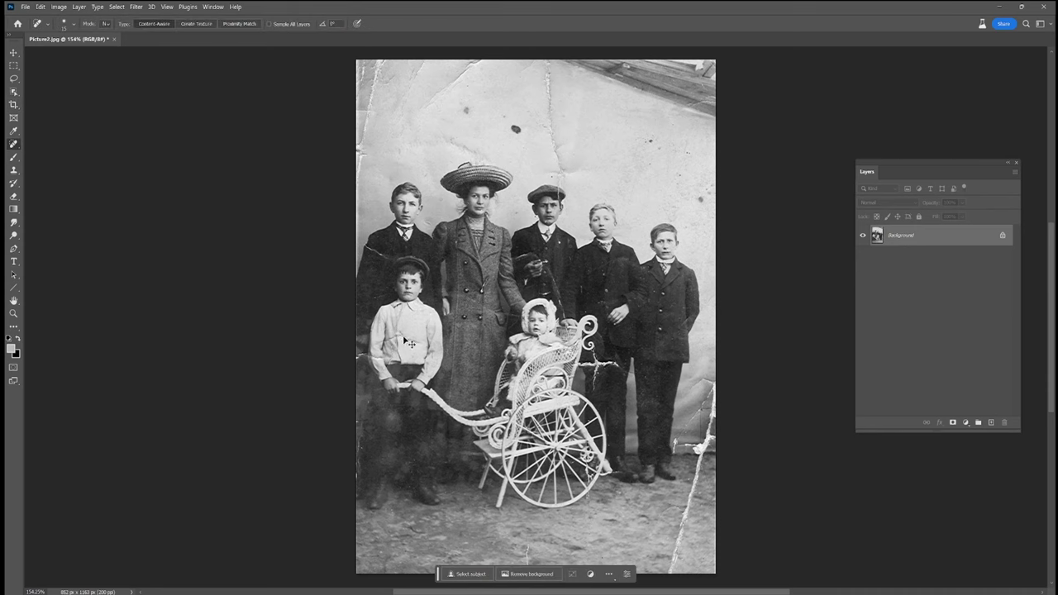
pyautogui.scroll(5, 392, 333)
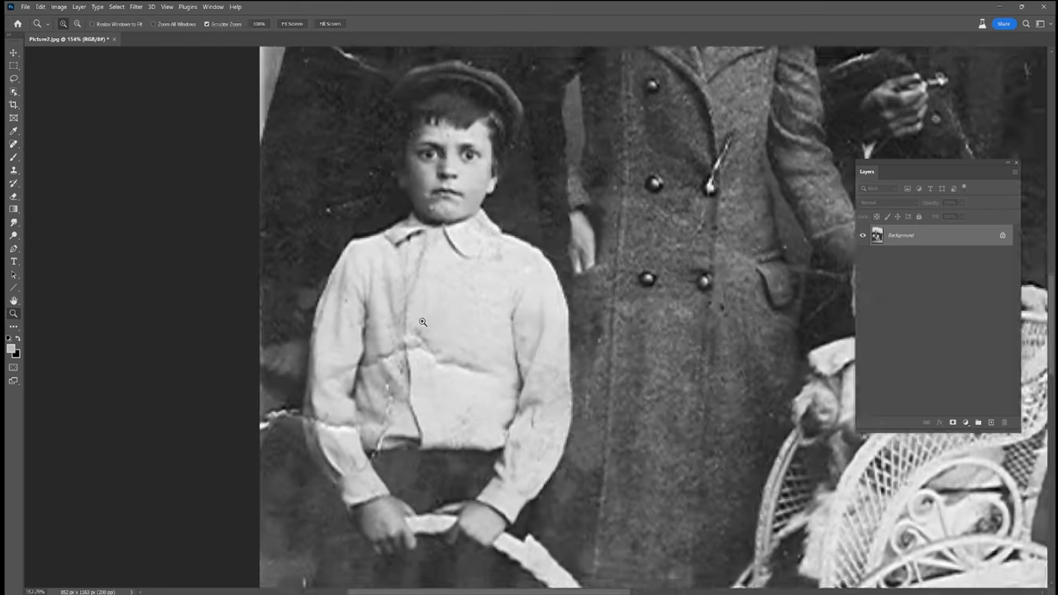
pyautogui.click(64, 8)
pyautogui.moveTo(97, 31)
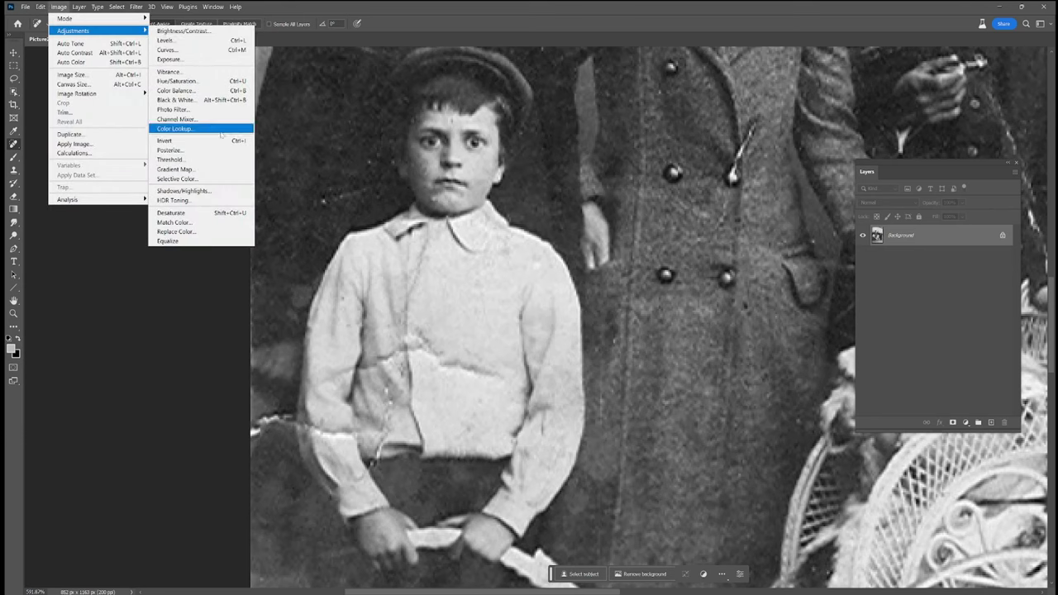
pyautogui.click(207, 191)
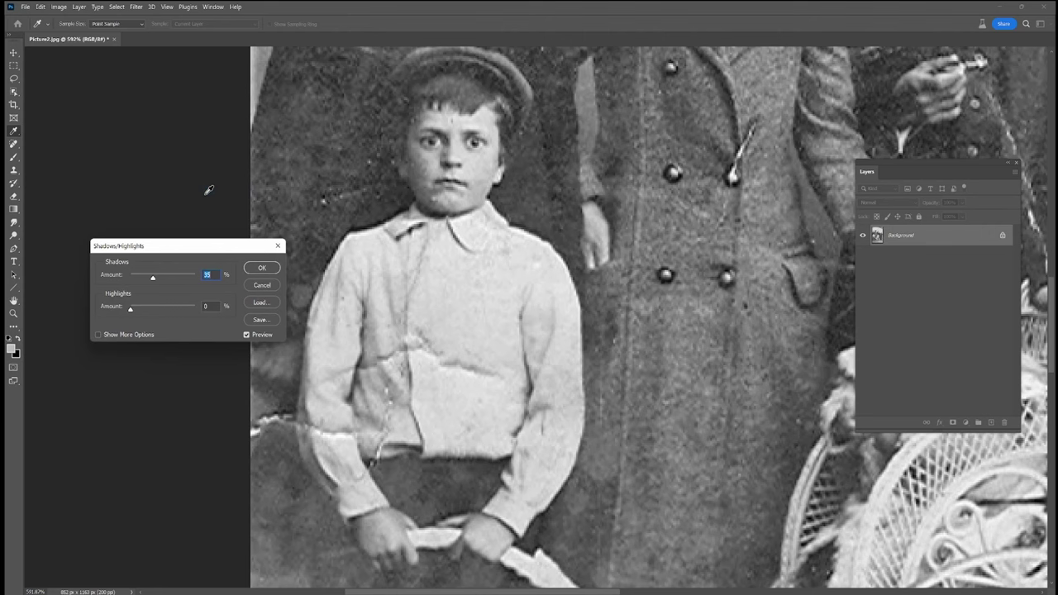
pyautogui.moveTo(226, 247); pyautogui.dragTo(254, 186)
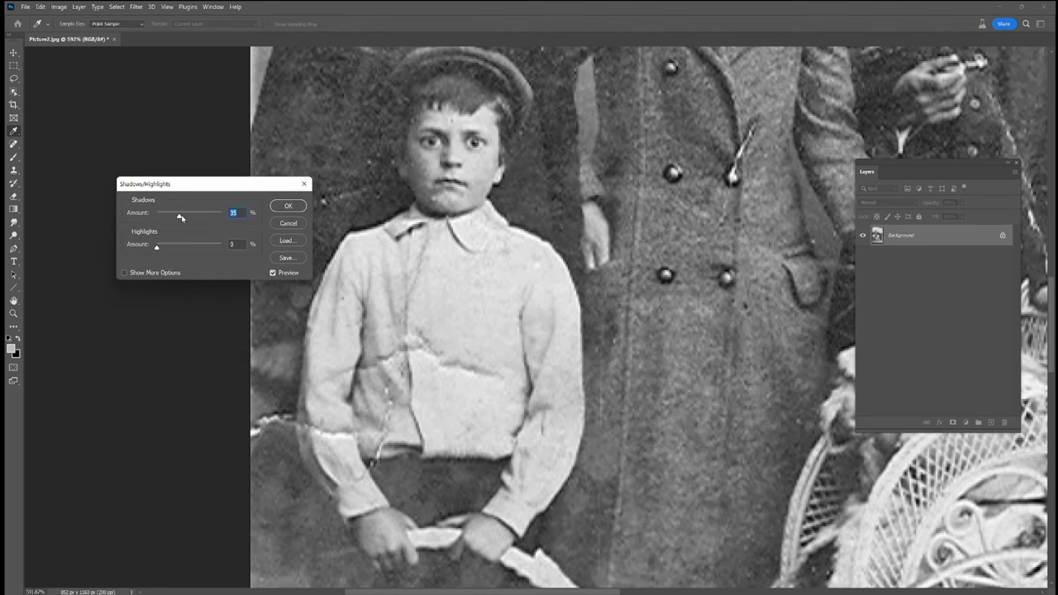
pyautogui.moveTo(181, 217); pyautogui.dragTo(132, 213)
pyautogui.moveTo(159, 250); pyautogui.dragTo(190, 246)
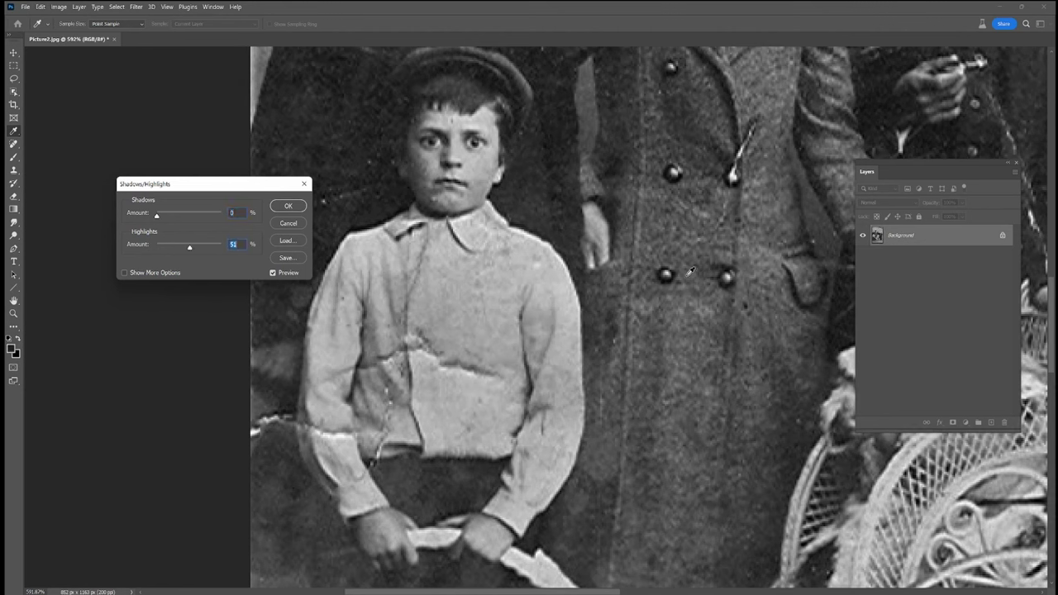
pyautogui.rightClick(412, 279)
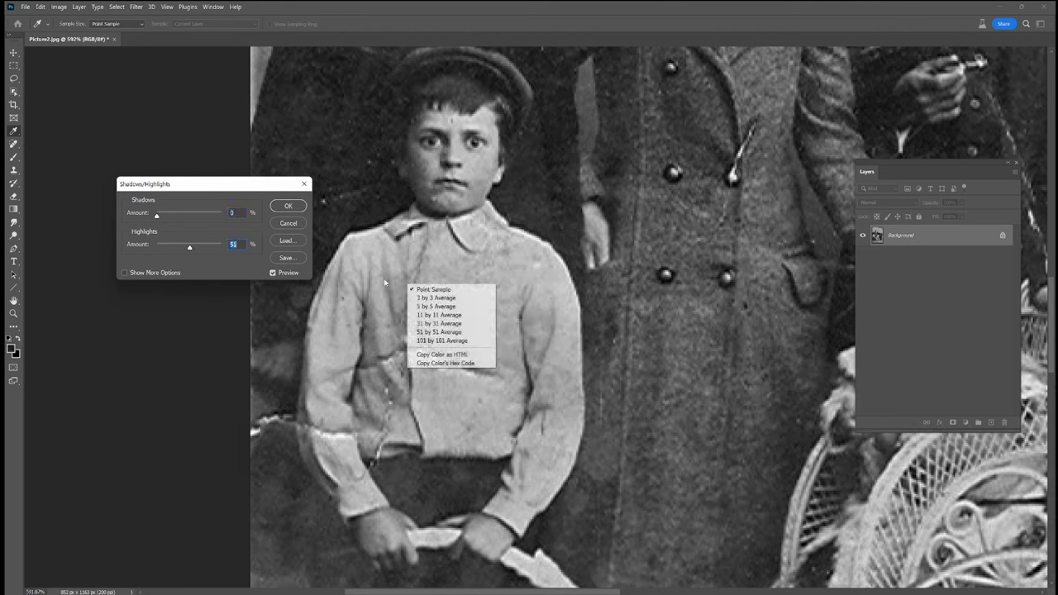
pyautogui.click(287, 207)
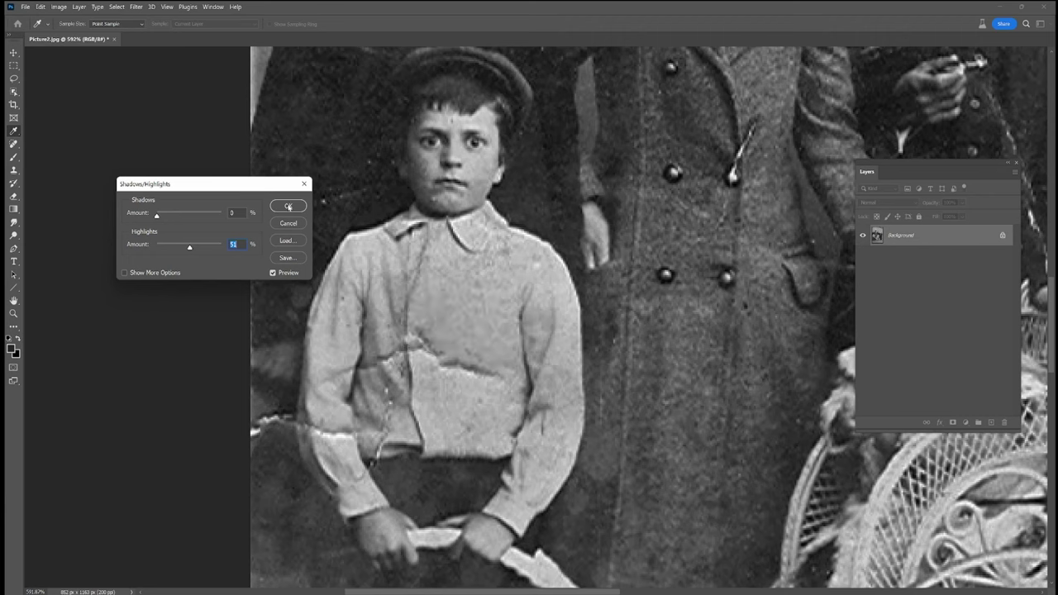
pyautogui.click(295, 224)
pyautogui.moveTo(932, 241); pyautogui.dragTo(991, 422)
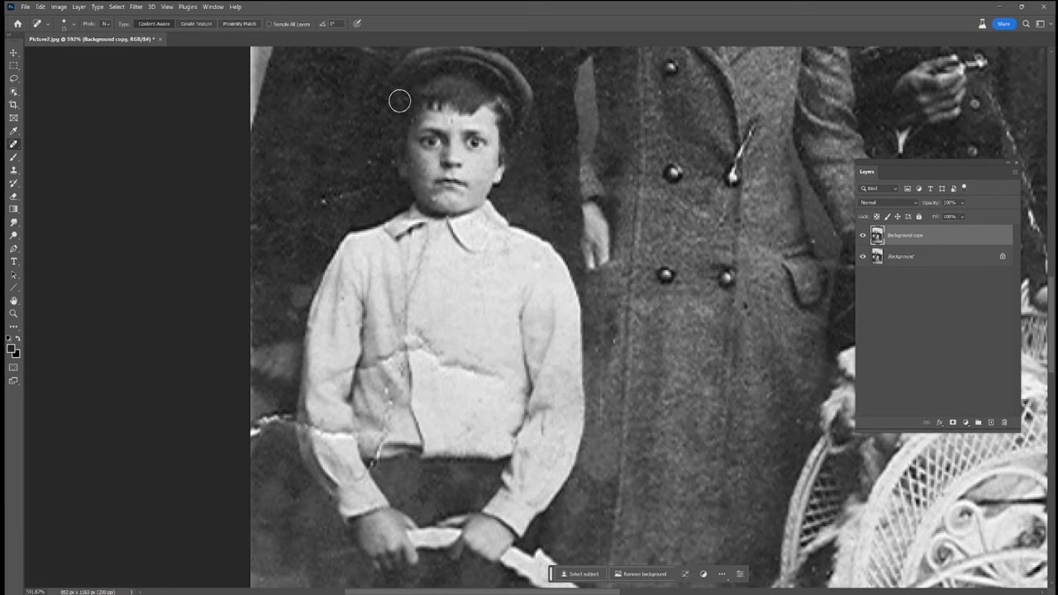
# Step: Apply Shadows/Highlights with shadows 0 and highlights 24, then fit the photo on screen
pyautogui.click(58, 7)
pyautogui.moveTo(74, 30)
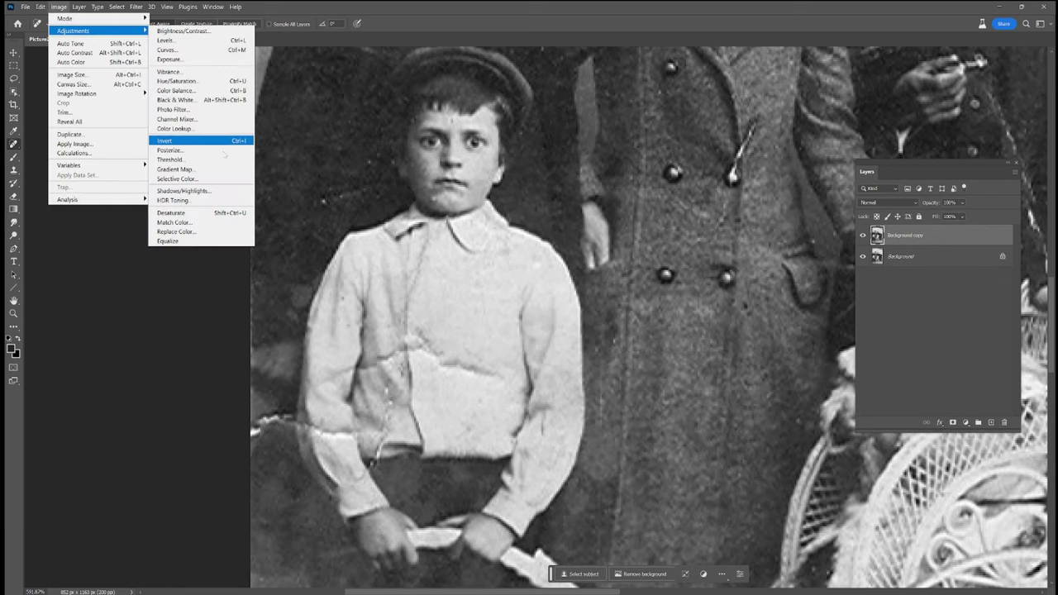
pyautogui.click(227, 192)
pyautogui.moveTo(176, 216)
pyautogui.mouseDown()
pyautogui.moveTo(157, 217)
pyautogui.moveTo(169, 249)
pyautogui.mouseUp()
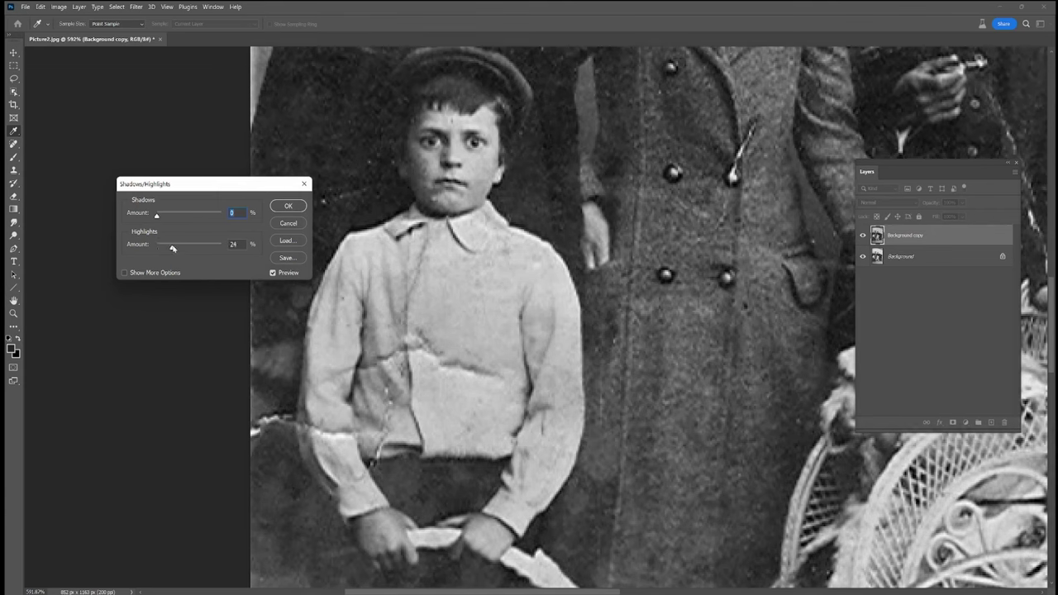
pyautogui.click(288, 206)
pyautogui.press('j')
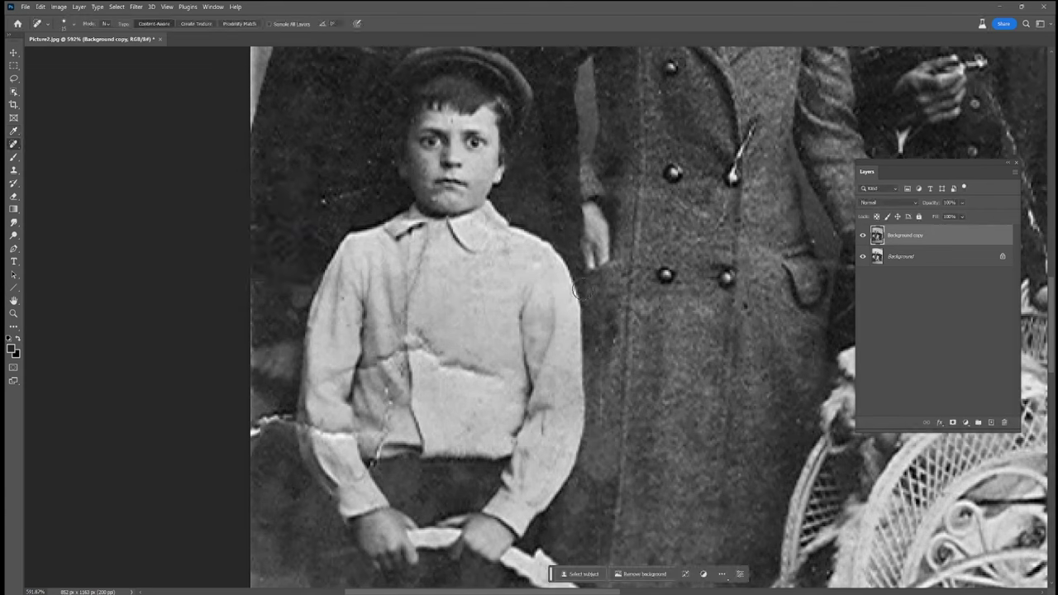
pyautogui.click(166, 6)
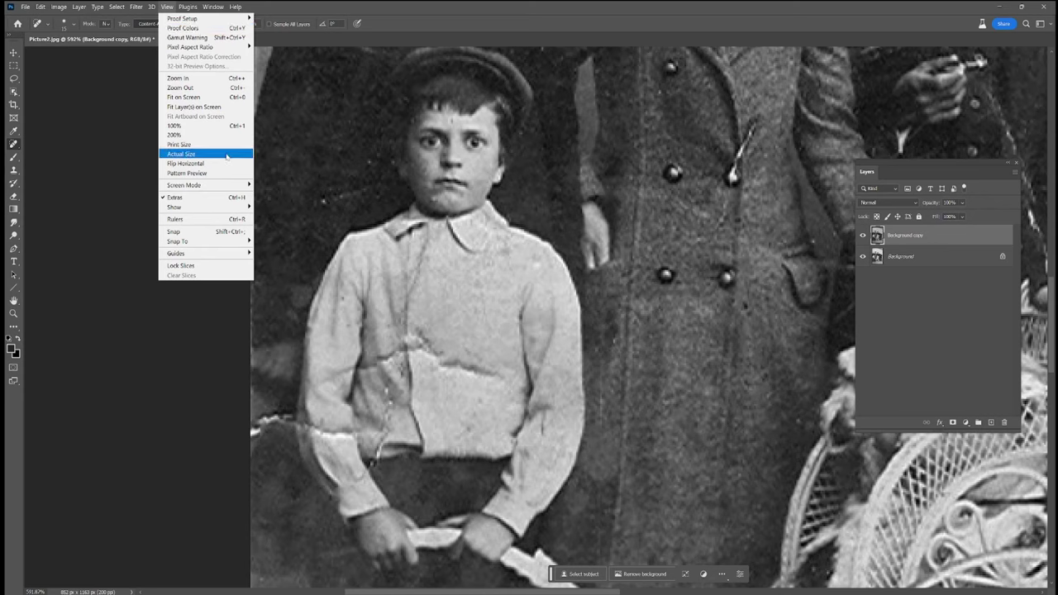
pyautogui.click(213, 97)
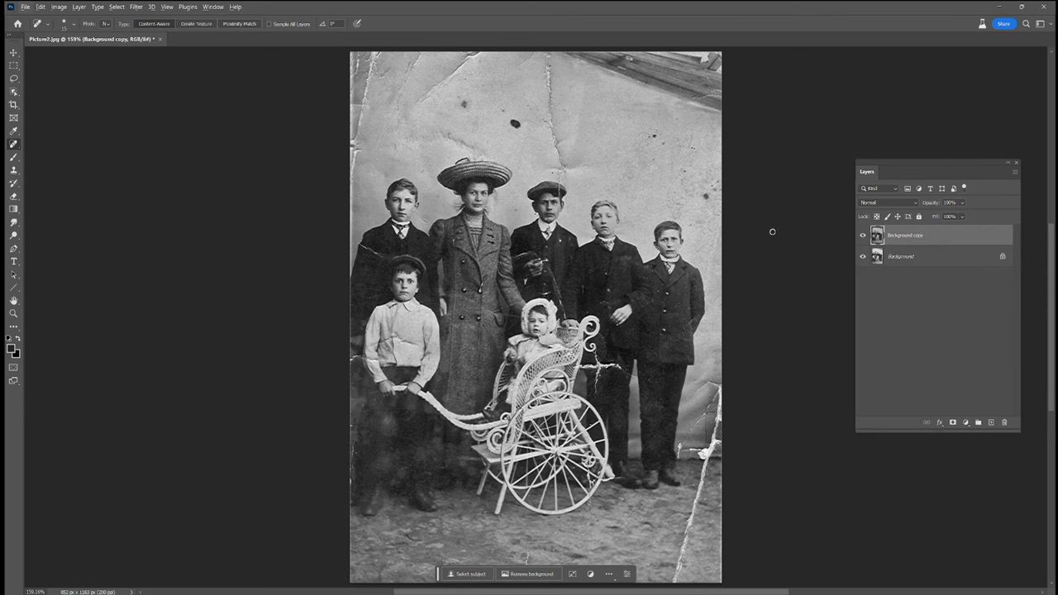
# Step: Zoom in on the wall above the woman's hat
pyautogui.scroll(2, 581, 179)
pyautogui.hscroll(-2, 576, 204)
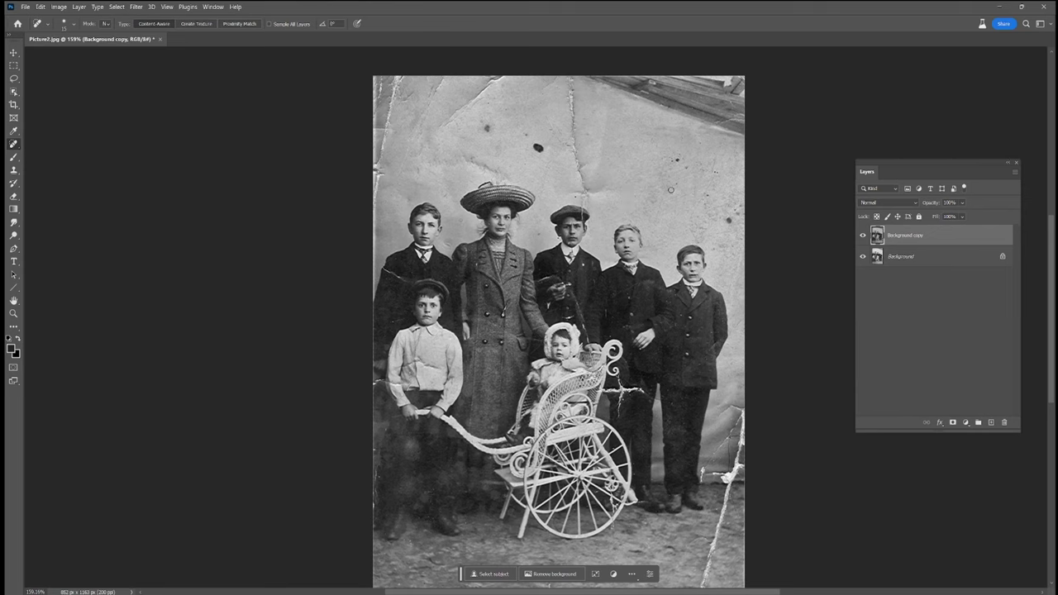
pyautogui.press('z')
pyautogui.moveTo(522, 151)
pyautogui.mouseDown()
pyautogui.moveTo(580, 146)
pyautogui.moveTo(506, 373)
pyautogui.moveTo(504, 361)
pyautogui.mouseUp()
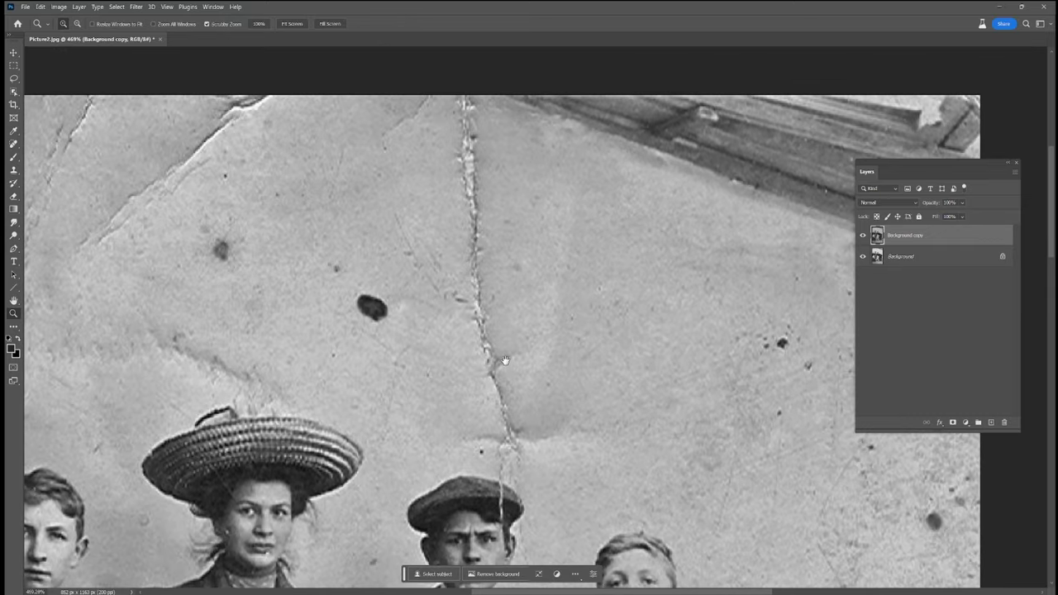
# Step: Spot-heal the large dark spot and the small marks around it on the wall
pyautogui.press('j')
pyautogui.moveTo(222, 257); pyautogui.dragTo(233, 259)
pyautogui.click(206, 238)
pyautogui.click(225, 184)
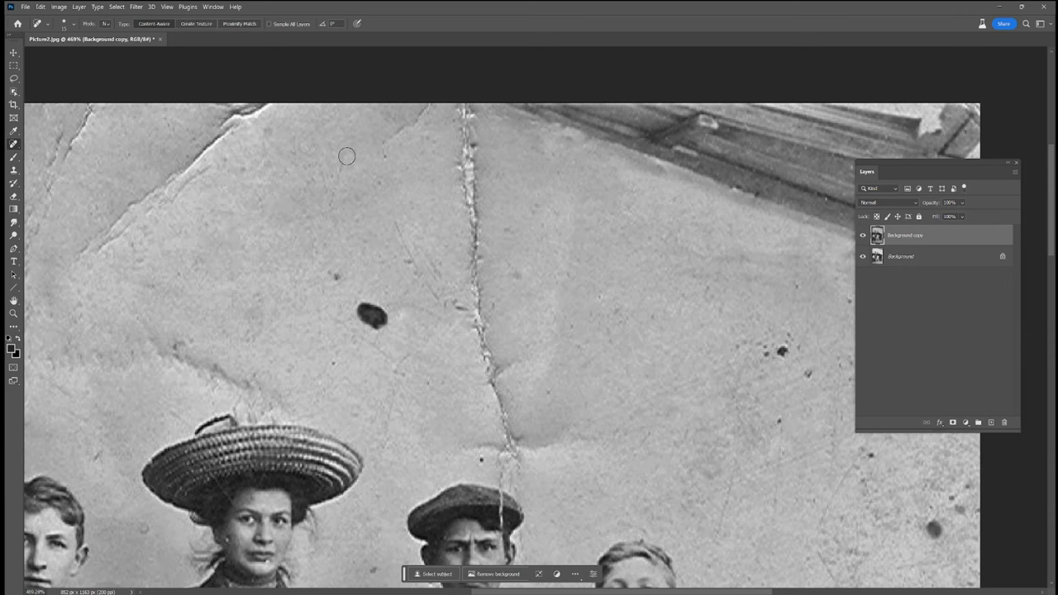
pyautogui.moveTo(385, 157); pyautogui.dragTo(437, 97)
# Step: Heal the dark blob and the upper sections of the long vertical crack
pyautogui.click(371, 314)
pyautogui.moveTo(343, 322); pyautogui.dragTo(416, 368)
pyautogui.click(333, 273)
pyautogui.moveTo(394, 217); pyautogui.dragTo(429, 299)
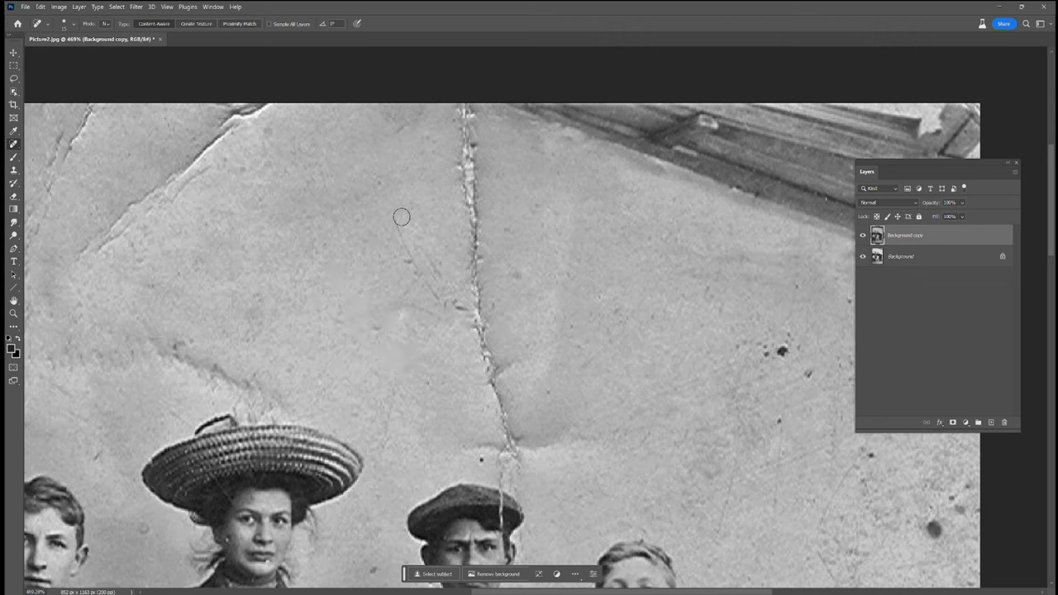
pyautogui.moveTo(413, 240)
pyautogui.mouseDown()
pyautogui.moveTo(463, 321)
pyautogui.moveTo(462, 122)
pyautogui.moveTo(472, 122)
pyautogui.moveTo(480, 340)
pyautogui.moveTo(475, 327)
pyautogui.mouseUp()
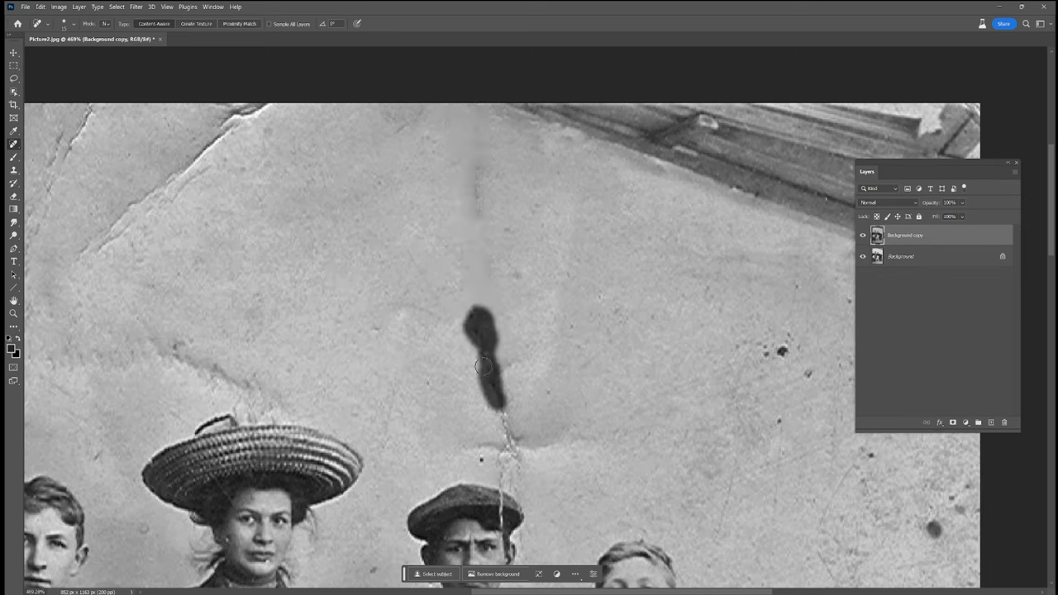
# Step: Heal the crack along its length, including the horizontal crack line
pyautogui.moveTo(470, 160)
pyautogui.mouseDown()
pyautogui.moveTo(473, 214)
pyautogui.moveTo(460, 180)
pyautogui.mouseUp()
pyautogui.click(442, 162)
pyautogui.click(427, 140)
pyautogui.moveTo(404, 243); pyautogui.dragTo(414, 262)
pyautogui.moveTo(398, 321)
pyautogui.mouseDown()
pyautogui.moveTo(481, 312)
pyautogui.moveTo(525, 282)
pyautogui.mouseUp()
pyautogui.moveTo(507, 352); pyautogui.dragTo(508, 475)
# Step: Heal the lower stretch of the crack and the specks above the hat
pyautogui.click(514, 467)
pyautogui.moveTo(499, 431); pyautogui.dragTo(562, 451)
pyautogui.click(474, 456)
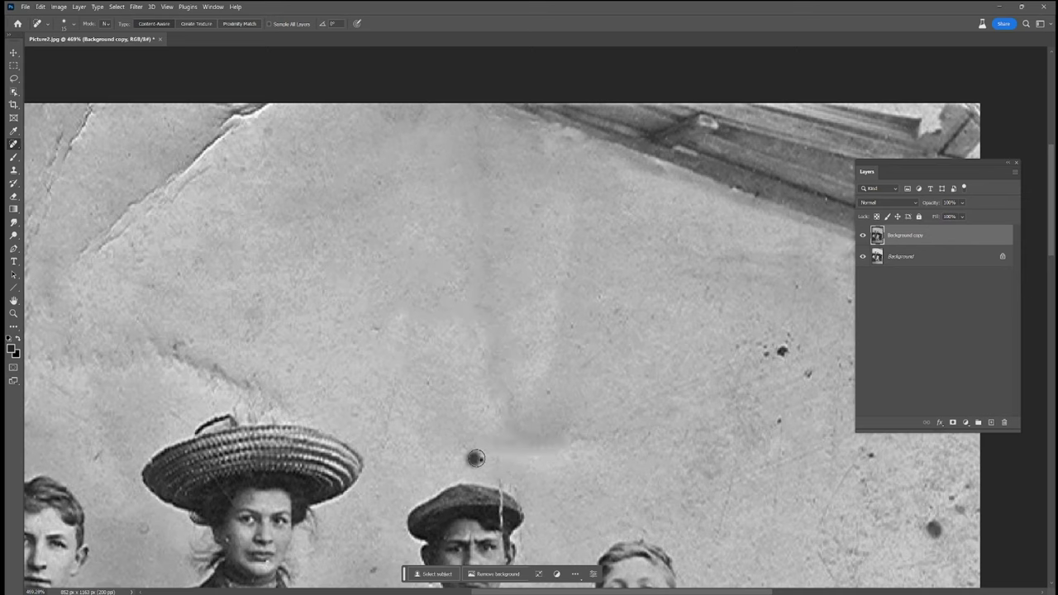
pyautogui.click(489, 408)
pyautogui.moveTo(505, 480); pyautogui.dragTo(502, 494)
# Step: Heal the specks, curved mark and scratches on the right side of the wall
pyautogui.click(777, 351)
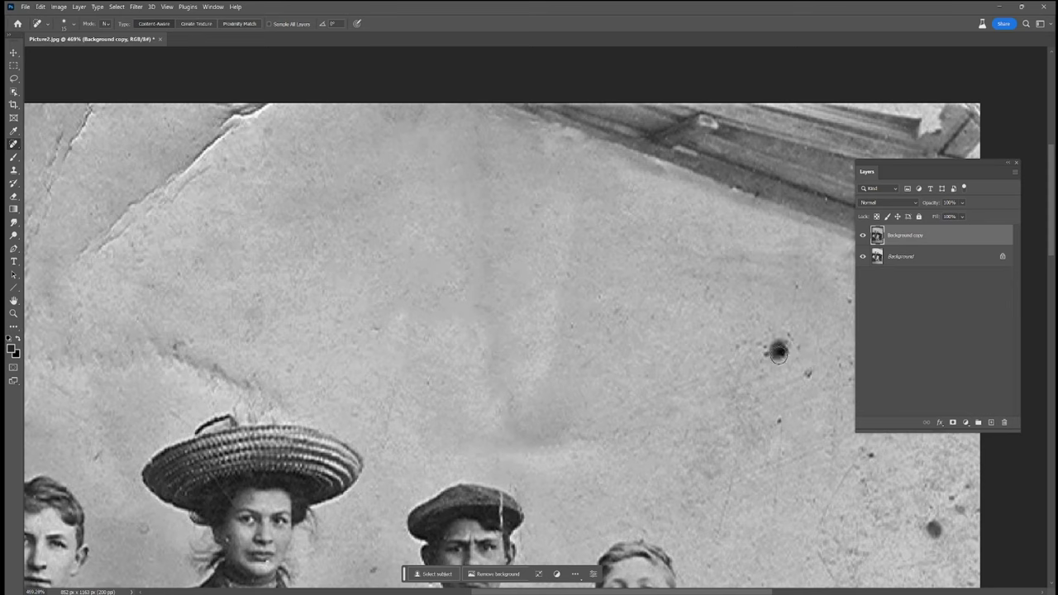
pyautogui.moveTo(698, 278); pyautogui.dragTo(720, 312)
pyautogui.click(600, 299)
pyautogui.click(611, 322)
pyautogui.click(576, 343)
pyautogui.moveTo(581, 363); pyautogui.dragTo(619, 341)
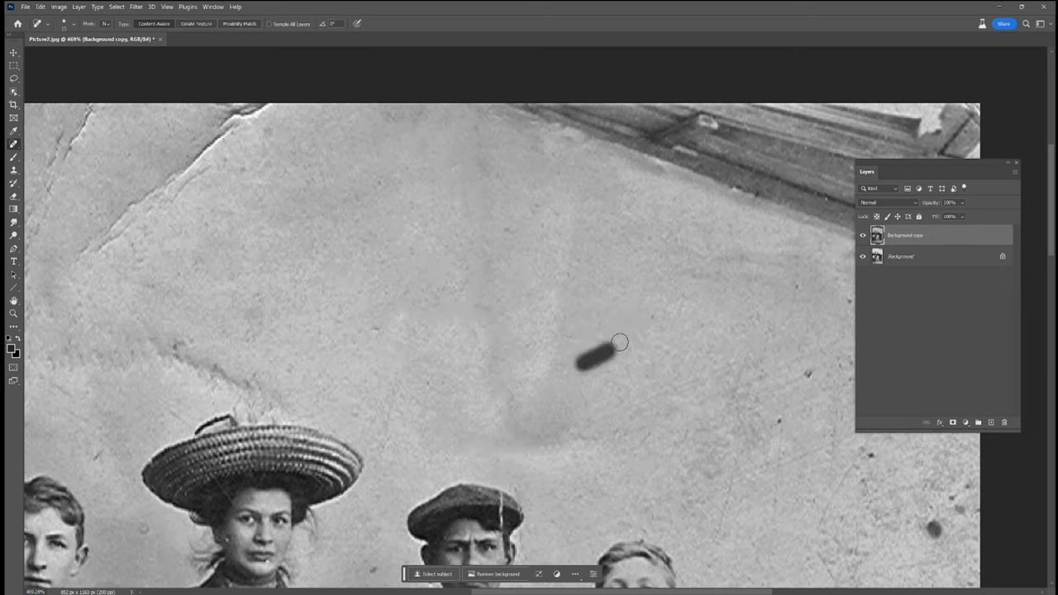
pyautogui.moveTo(739, 459); pyautogui.dragTo(734, 489)
pyautogui.click(774, 425)
pyautogui.moveTo(781, 433)
pyautogui.mouseDown()
pyautogui.moveTo(777, 493)
pyautogui.moveTo(826, 494)
pyautogui.mouseUp()
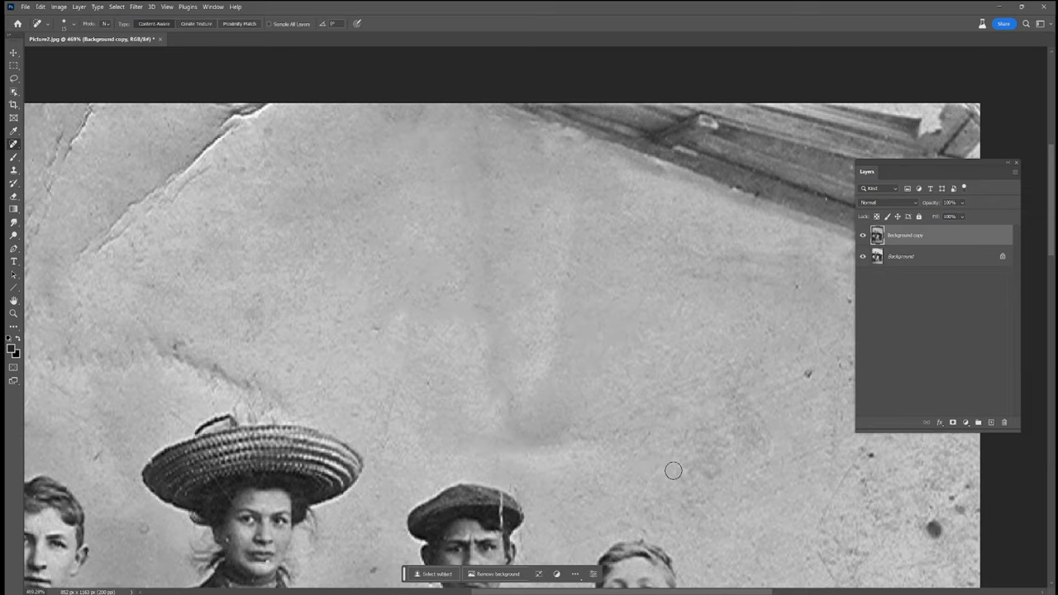
pyautogui.moveTo(270, 401)
pyautogui.mouseDown()
pyautogui.moveTo(323, 354)
pyautogui.moveTo(366, 288)
pyautogui.moveTo(682, 333)
pyautogui.moveTo(358, 451)
pyautogui.mouseUp()
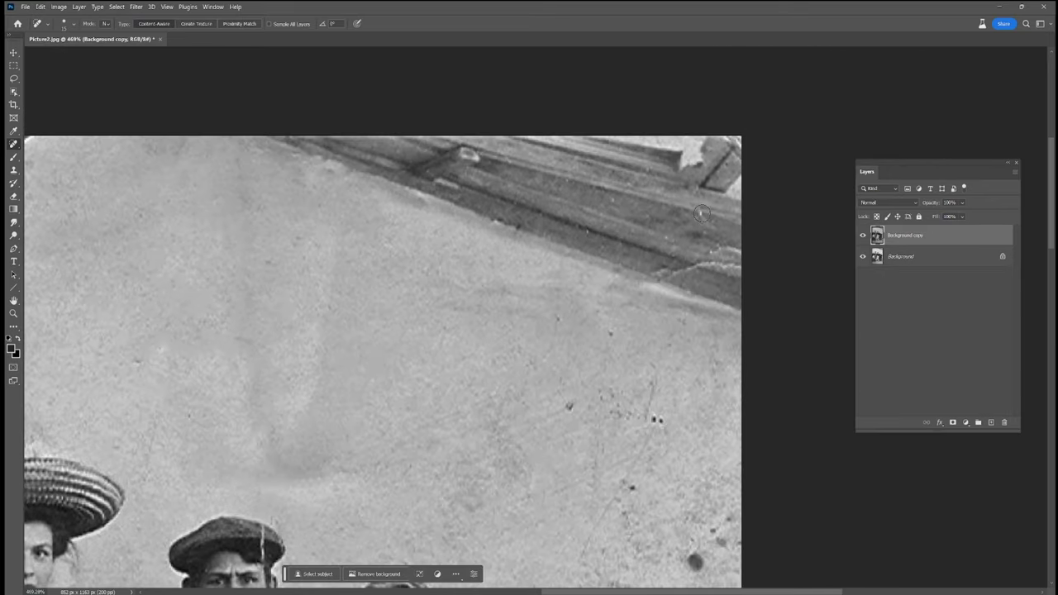
# Step: Heal the light specks and blemishes along the dark board edge
pyautogui.moveTo(675, 270)
pyautogui.mouseDown()
pyautogui.moveTo(755, 269)
pyautogui.moveTo(737, 249)
pyautogui.moveTo(758, 276)
pyautogui.mouseUp()
pyautogui.moveTo(666, 275); pyautogui.dragTo(646, 266)
pyautogui.click(616, 198)
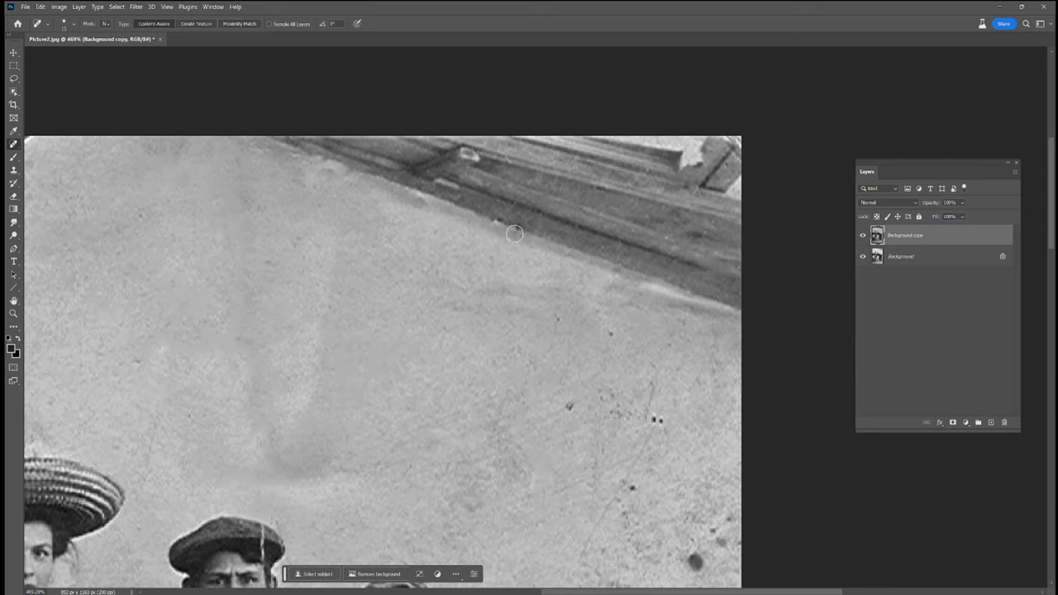
pyautogui.click(689, 293)
# Step: Heal the speck cluster and long streak on the wall
pyautogui.click(610, 333)
pyautogui.click(561, 319)
pyautogui.click(569, 405)
pyautogui.click(558, 380)
pyautogui.moveTo(505, 394); pyautogui.dragTo(497, 423)
pyautogui.click(612, 395)
pyautogui.click(611, 415)
pyautogui.click(608, 403)
pyautogui.moveTo(650, 368)
pyautogui.mouseDown()
pyautogui.moveTo(628, 469)
pyautogui.moveTo(578, 564)
pyautogui.mouseUp()
pyautogui.click(633, 483)
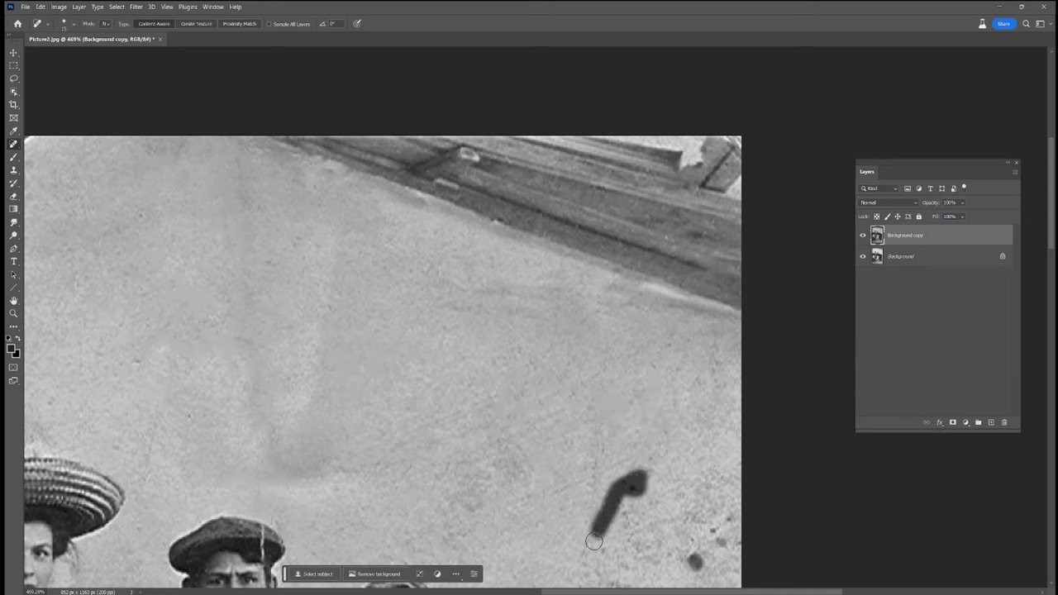
# Step: Heal the dark spots and blemishes on the wall beside the boys
pyautogui.moveTo(596, 460)
pyautogui.mouseDown()
pyautogui.moveTo(589, 528)
pyautogui.moveTo(505, 347)
pyautogui.mouseUp()
pyautogui.click(627, 502)
pyautogui.click(616, 405)
pyautogui.click(614, 382)
pyautogui.moveTo(634, 368); pyautogui.dragTo(641, 389)
pyautogui.click(649, 360)
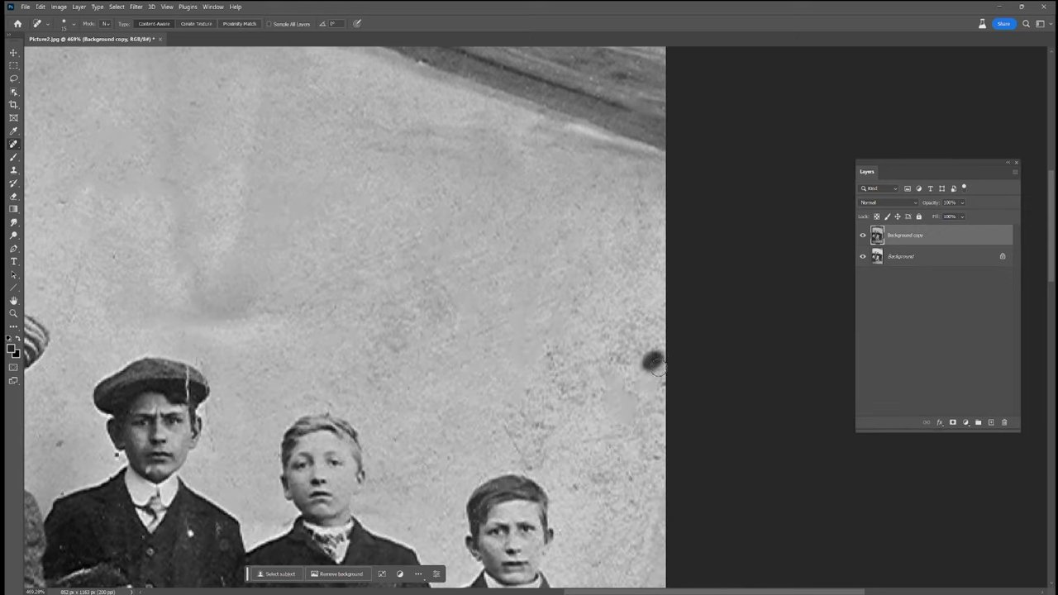
pyautogui.click(631, 383)
pyautogui.moveTo(635, 354); pyautogui.dragTo(617, 368)
# Step: Heal the remaining specks and streaks on the lower wall near the boys' heads
pyautogui.moveTo(551, 339); pyautogui.dragTo(550, 363)
pyautogui.click(533, 441)
pyautogui.moveTo(502, 428)
pyautogui.mouseDown()
pyautogui.moveTo(518, 456)
pyautogui.moveTo(540, 433)
pyautogui.moveTo(520, 428)
pyautogui.mouseUp()
pyautogui.click(533, 469)
pyautogui.moveTo(531, 390); pyautogui.dragTo(519, 415)
pyautogui.click(493, 431)
pyautogui.moveTo(624, 474); pyautogui.dragTo(648, 459)
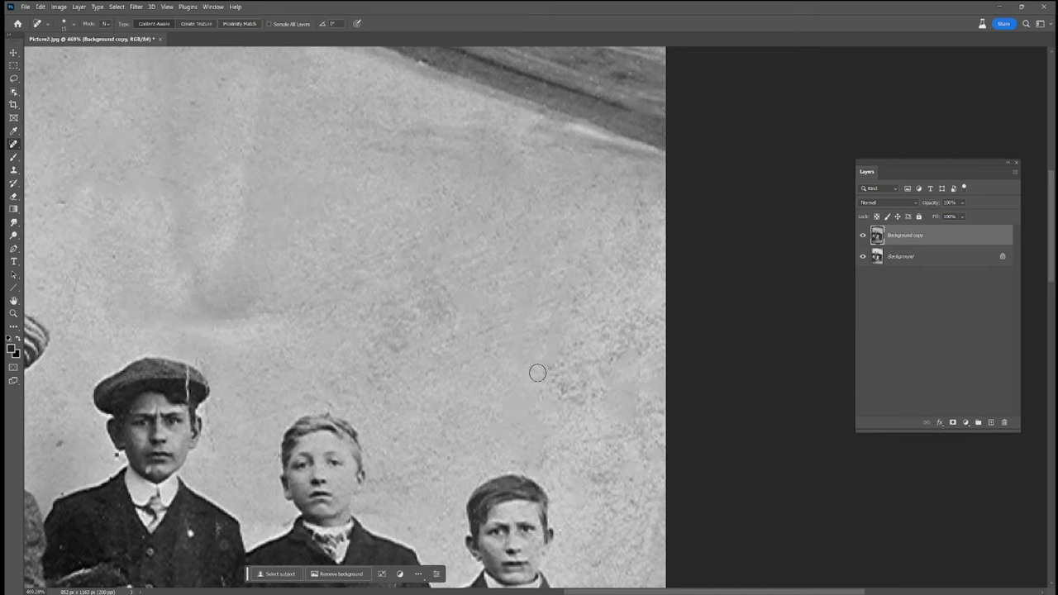
pyautogui.hscroll(-5, 233, 399)
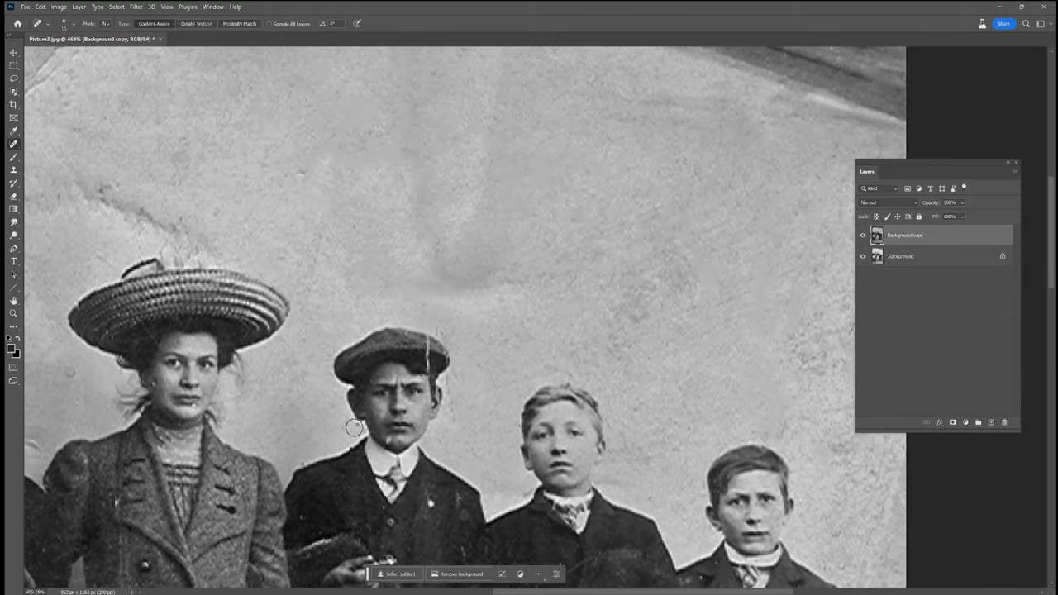
# Step: Heal the marks beside and above the boy's cap
pyautogui.moveTo(455, 400); pyautogui.dragTo(460, 376)
pyautogui.moveTo(446, 323); pyautogui.dragTo(433, 338)
pyautogui.hscroll(-7, 385, 302)
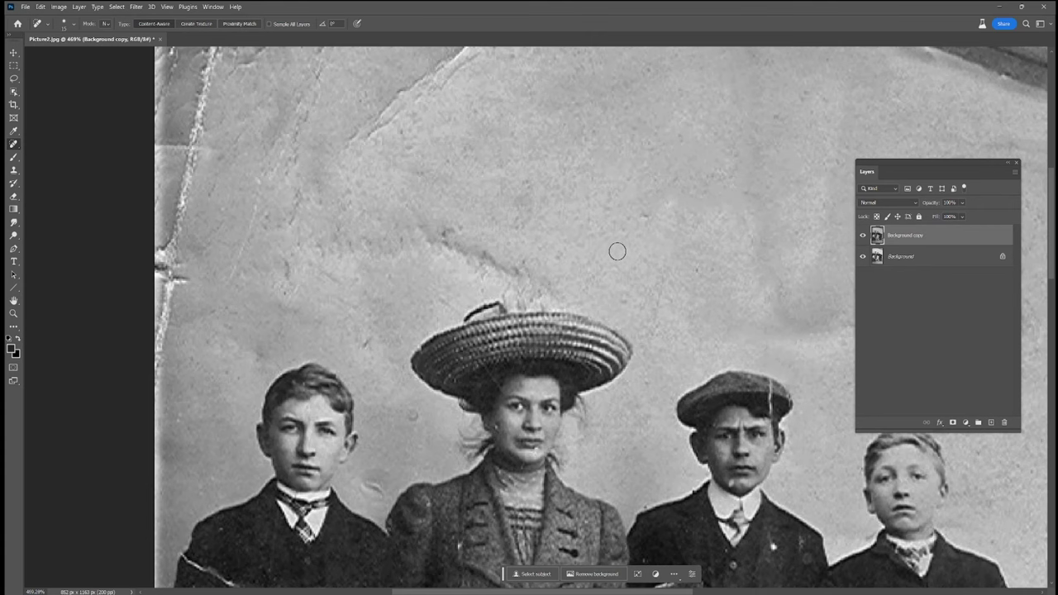
# Step: Zoom out to 371% to see more of the upper wall
pyautogui.press('z')
pyautogui.moveTo(686, 239); pyautogui.dragTo(636, 238)
pyautogui.press('j')
pyautogui.scroll(2, 578, 290)
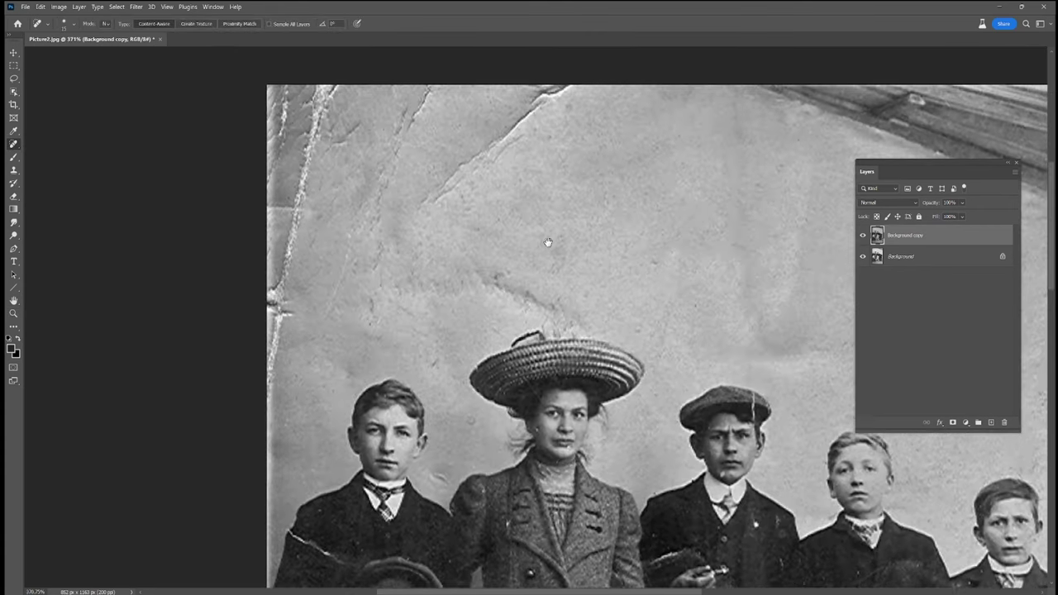
# Step: Heal the diagonal creases and marks across the upper wall
pyautogui.moveTo(438, 209)
pyautogui.mouseDown()
pyautogui.moveTo(420, 220)
pyautogui.moveTo(460, 214)
pyautogui.moveTo(472, 238)
pyautogui.mouseUp()
pyautogui.moveTo(474, 184)
pyautogui.mouseDown()
pyautogui.moveTo(553, 98)
pyautogui.moveTo(549, 146)
pyautogui.moveTo(572, 118)
pyautogui.moveTo(513, 101)
pyautogui.moveTo(455, 186)
pyautogui.moveTo(494, 175)
pyautogui.mouseUp()
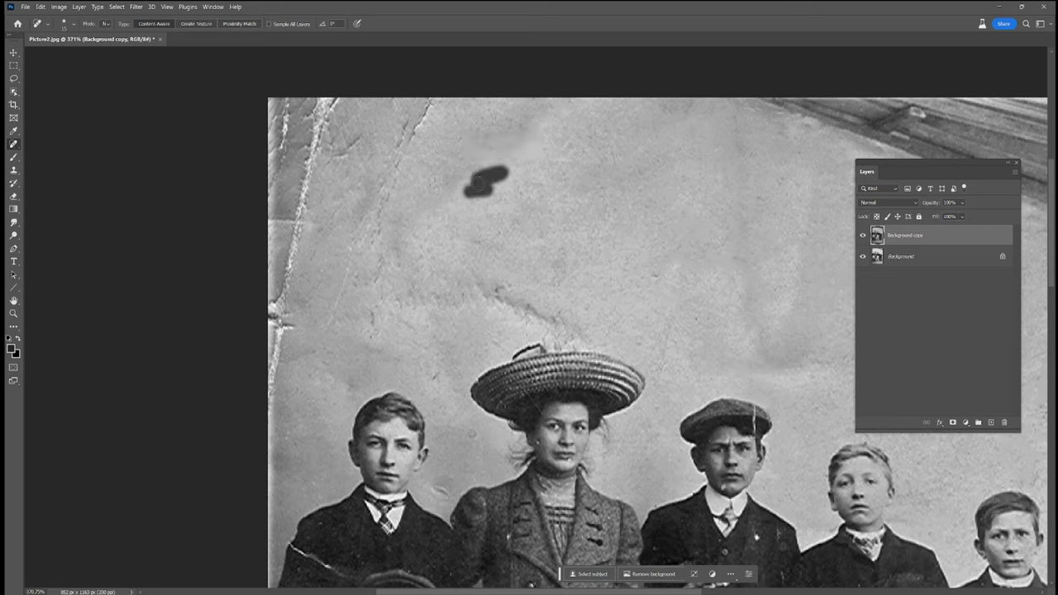
pyautogui.moveTo(486, 137); pyautogui.dragTo(574, 103)
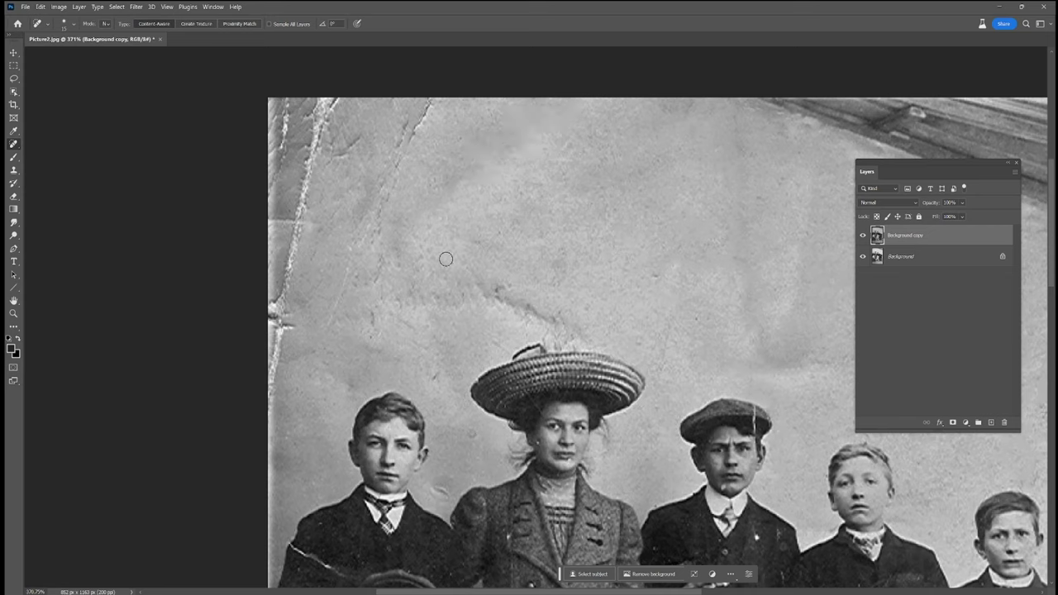
pyautogui.moveTo(349, 280); pyautogui.dragTo(463, 112)
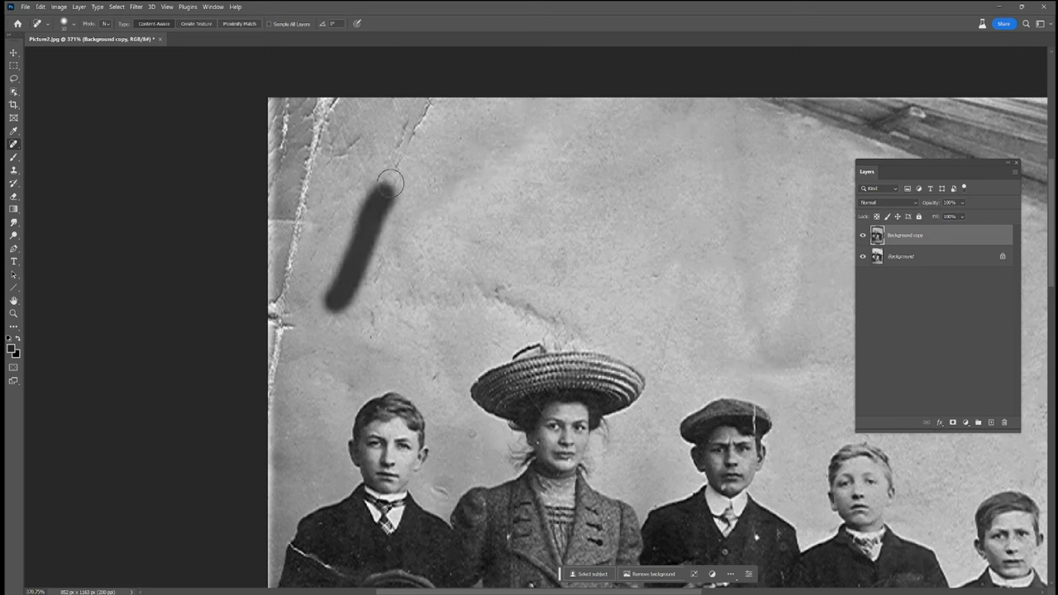
pyautogui.moveTo(421, 181); pyautogui.dragTo(373, 272)
pyautogui.click(377, 306)
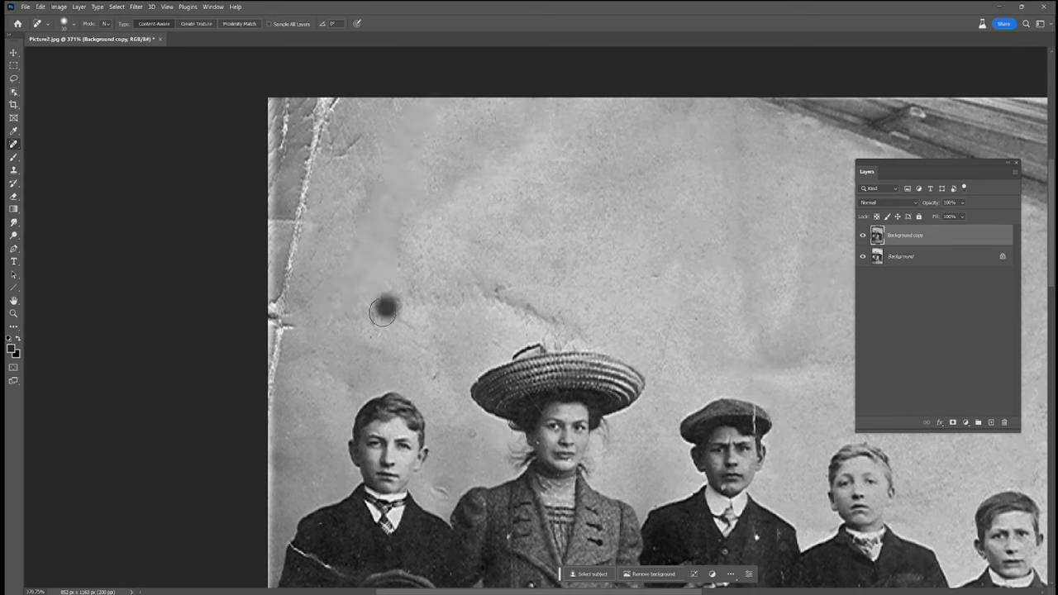
pyautogui.moveTo(427, 295)
pyautogui.mouseDown()
pyautogui.moveTo(515, 289)
pyautogui.moveTo(504, 308)
pyautogui.mouseUp()
# Step: Heal the remaining spots and streaks along the top edge
pyautogui.moveTo(402, 223); pyautogui.dragTo(484, 220)
pyautogui.moveTo(442, 170); pyautogui.dragTo(495, 170)
pyautogui.click(479, 137)
pyautogui.click(442, 101)
pyautogui.moveTo(463, 116)
pyautogui.mouseDown()
pyautogui.moveTo(508, 132)
pyautogui.moveTo(463, 129)
pyautogui.mouseUp()
pyautogui.click(484, 113)
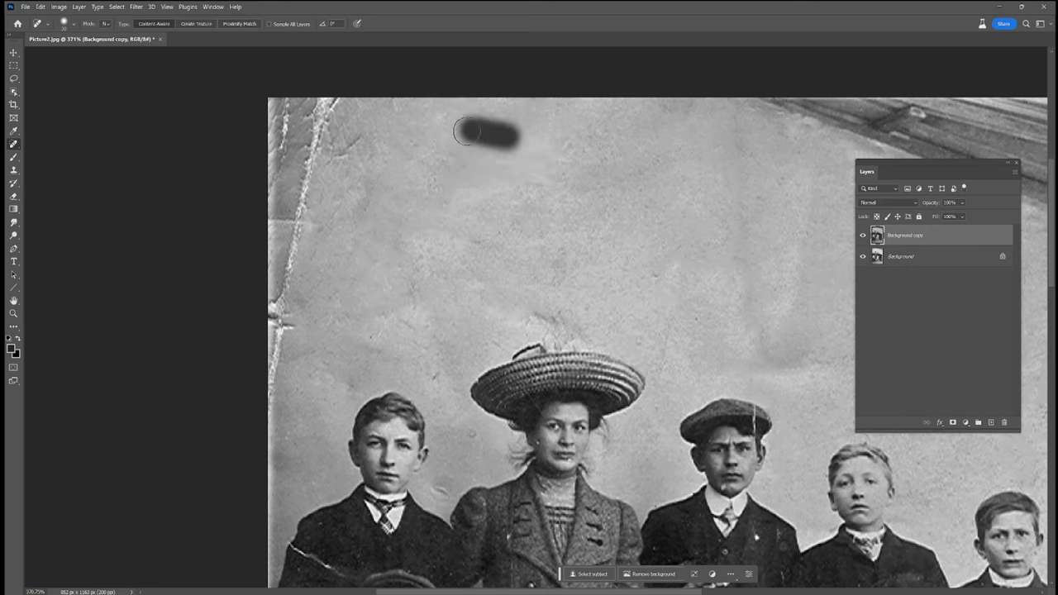
pyautogui.moveTo(513, 172); pyautogui.dragTo(466, 186)
# Step: Heal the top-left corner creases, undoing the stroke down the left-edge white crease
pyautogui.moveTo(327, 123)
pyautogui.mouseDown()
pyautogui.moveTo(279, 259)
pyautogui.moveTo(343, 137)
pyautogui.mouseUp()
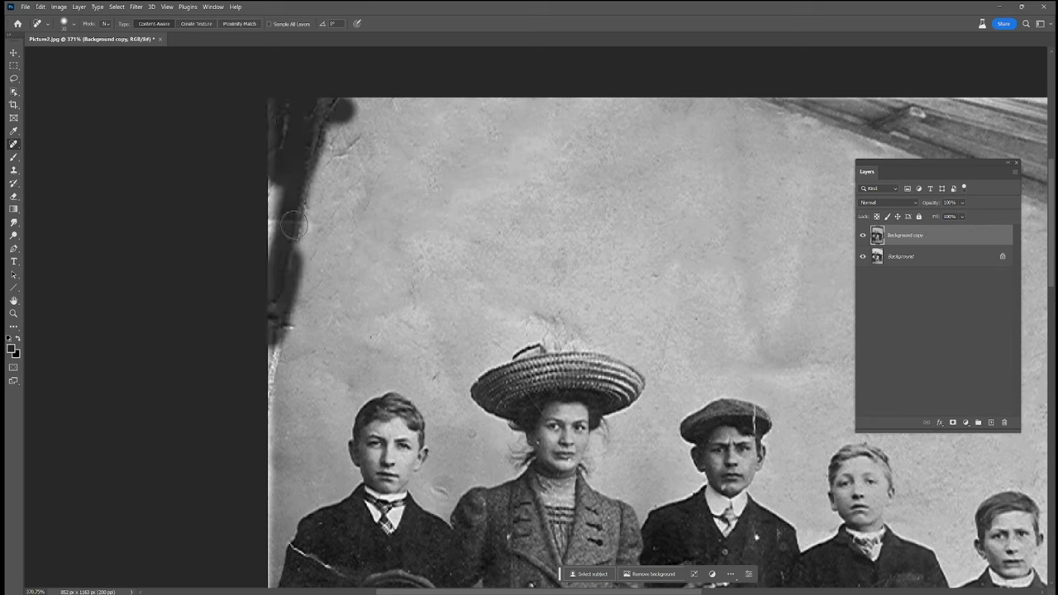
pyautogui.moveTo(355, 208); pyautogui.dragTo(314, 137)
pyautogui.moveTo(388, 103); pyautogui.dragTo(335, 116)
pyautogui.moveTo(311, 261); pyautogui.dragTo(257, 419)
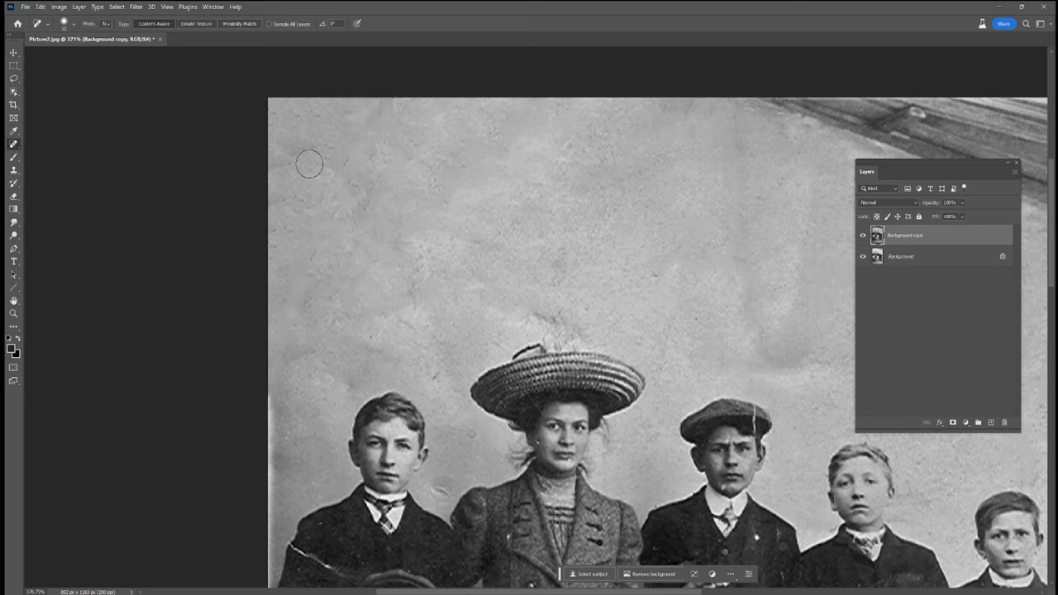
pyautogui.hotkey('ctrl', 'z')
pyautogui.hotkey('ctrl', 'z')
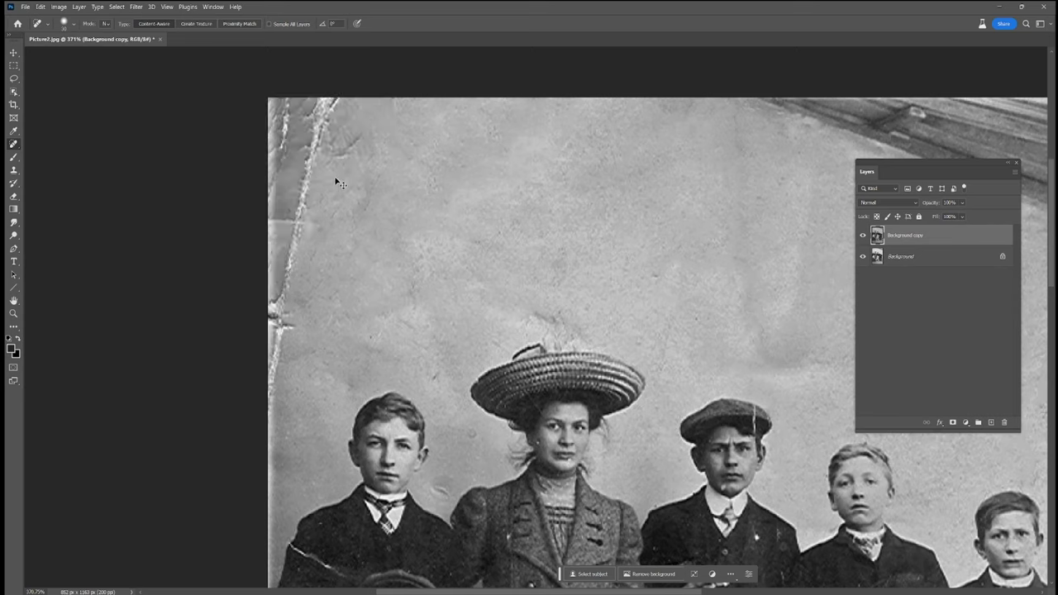
pyautogui.click(14, 79)
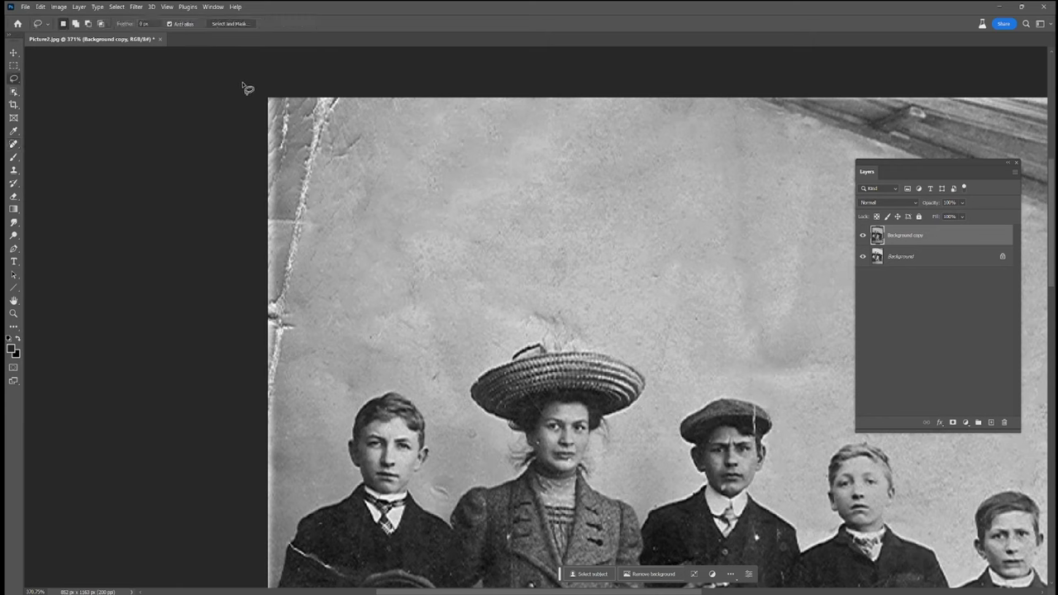
# Step: Lasso the creased left-edge strip and run Generative Fill on it
pyautogui.moveTo(246, 87); pyautogui.dragTo(258, 390)
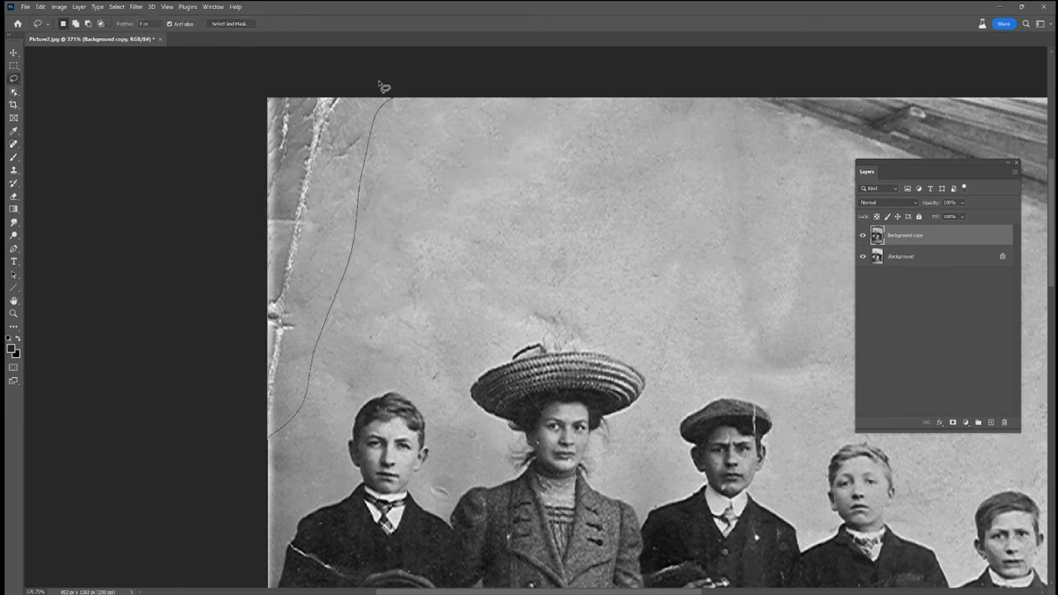
pyautogui.moveTo(265, 85); pyautogui.dragTo(266, 84)
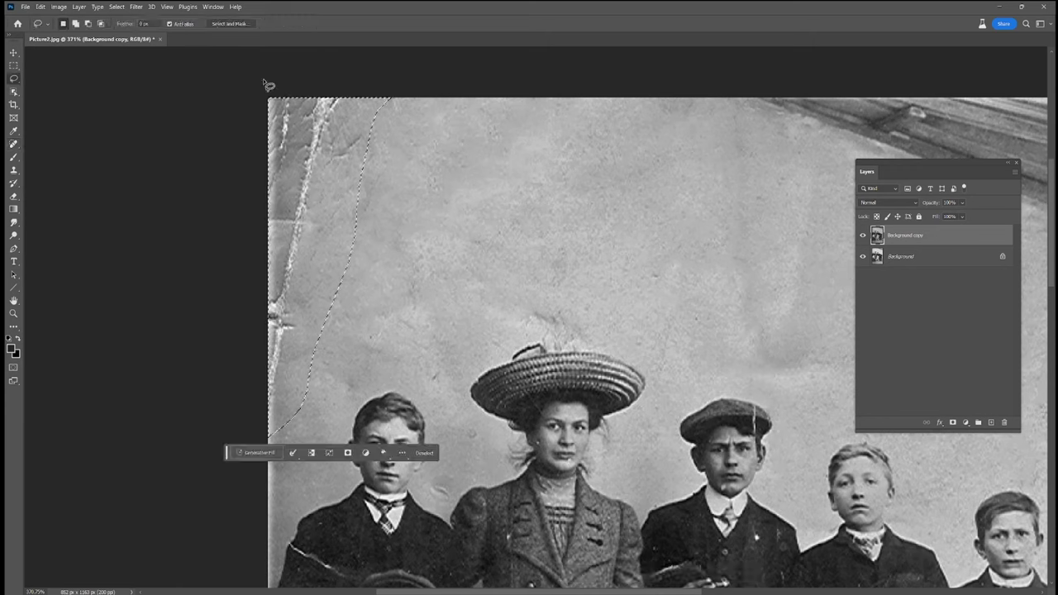
pyautogui.click(258, 453)
pyautogui.click(378, 454)
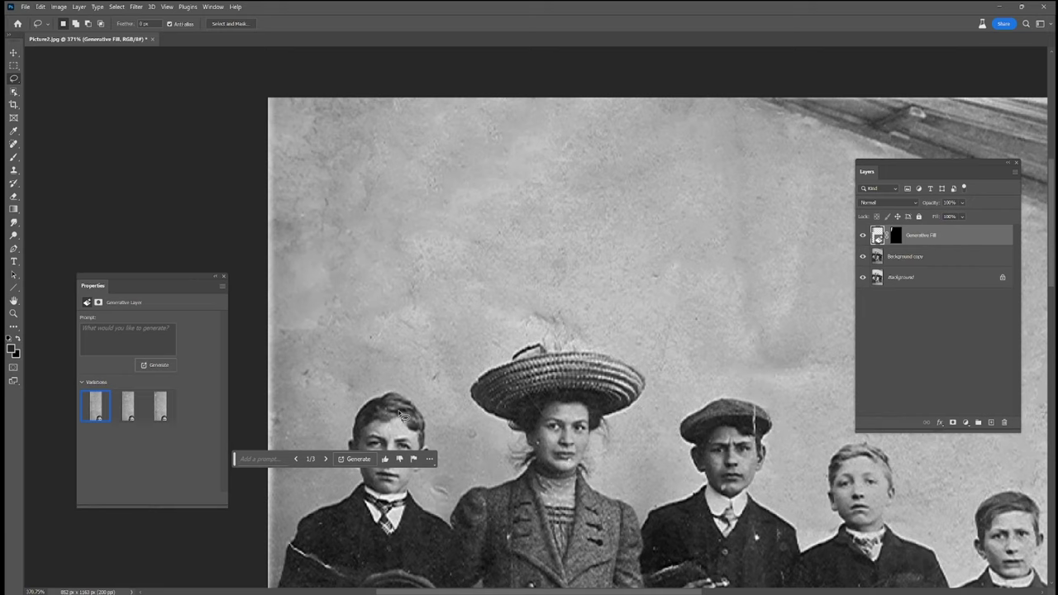
# Step: Pick the second of three variations and select the Background copy layer alongside it
pyautogui.click(128, 405)
pyautogui.click(160, 405)
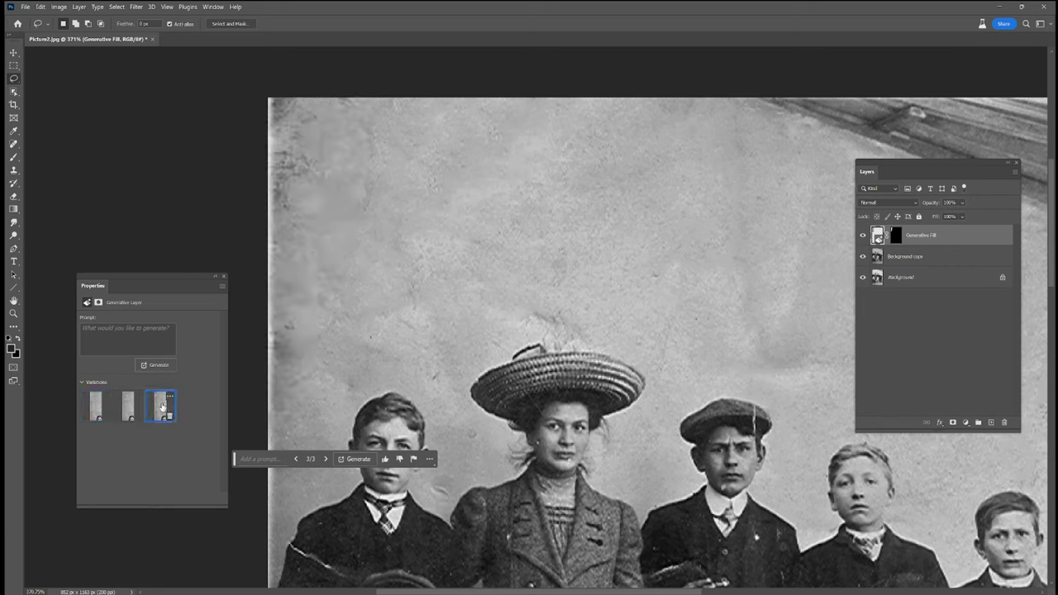
pyautogui.click(132, 409)
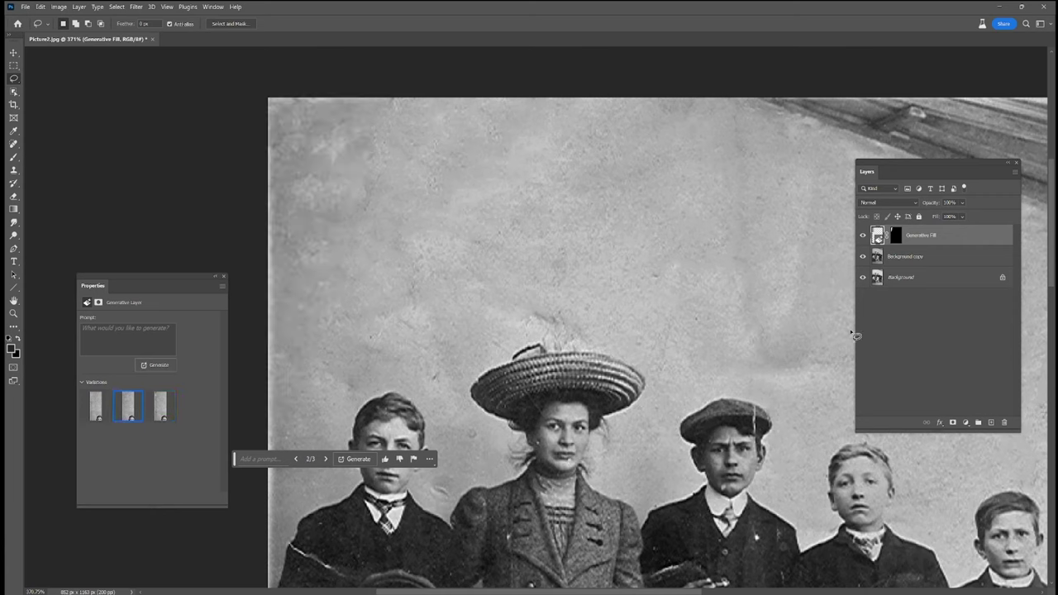
pyautogui.keyDown('shift'); pyautogui.click(915, 263); pyautogui.keyUp('shift')
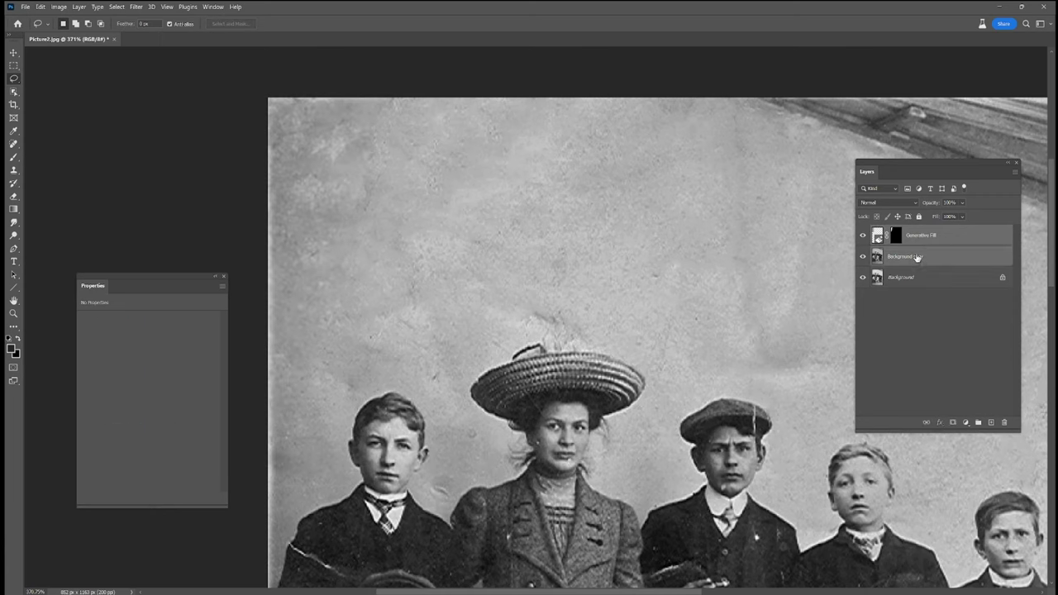
pyautogui.rightClick(916, 263)
# Step: Merge the two layers and heal marks on the wall above the cap and upper right
pyautogui.click(943, 500)
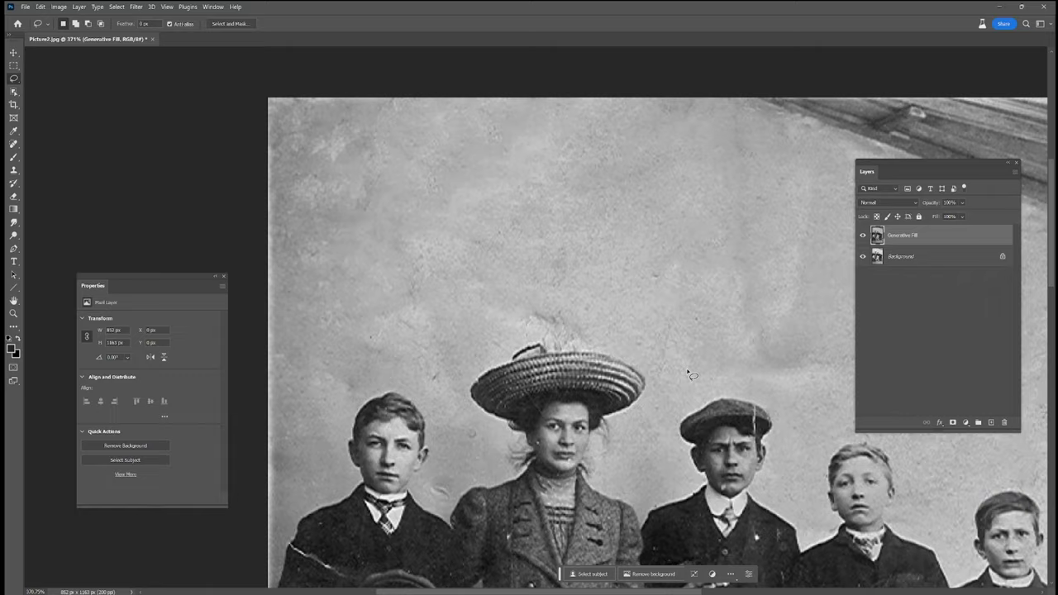
pyautogui.moveTo(725, 333)
pyautogui.mouseDown()
pyautogui.moveTo(443, 223)
pyautogui.moveTo(503, 220)
pyautogui.mouseUp()
pyautogui.click(13, 143)
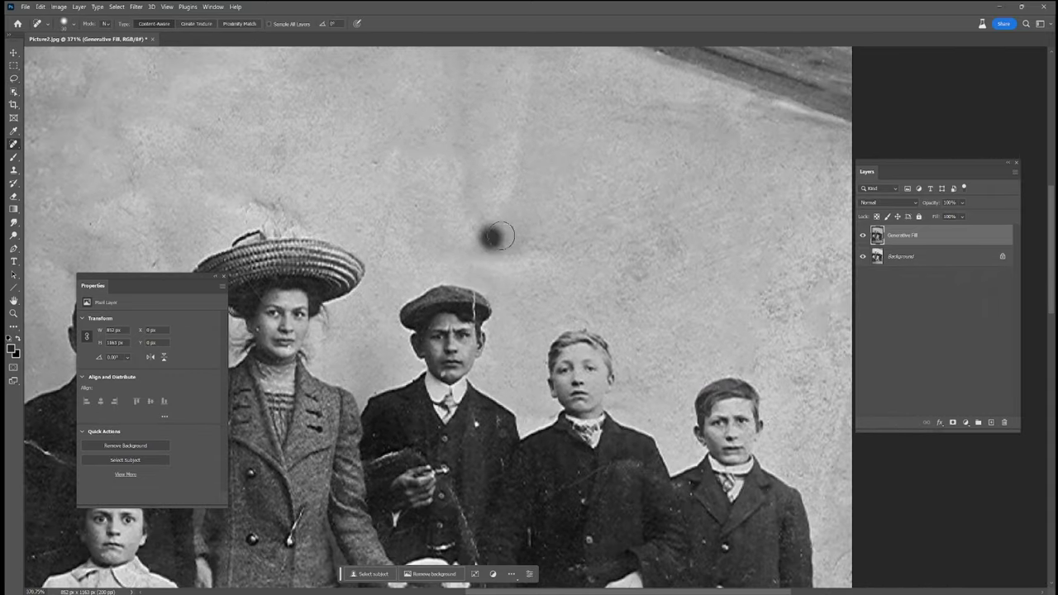
pyautogui.moveTo(508, 180); pyautogui.dragTo(519, 118)
pyautogui.moveTo(651, 107); pyautogui.dragTo(694, 105)
# Step: Pan and zoom to 722% on the right-hand boy's coat
pyautogui.moveTo(680, 289)
pyautogui.mouseDown()
pyautogui.moveTo(666, 185)
pyautogui.moveTo(638, 128)
pyautogui.moveTo(391, 50)
pyautogui.mouseUp()
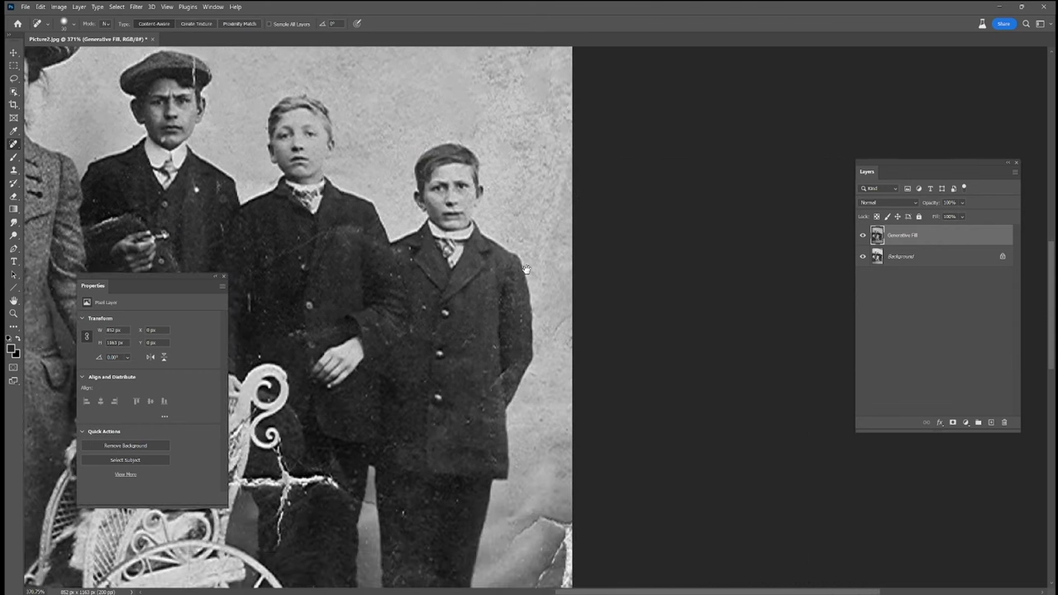
pyautogui.scroll(3, 500, 373)
pyautogui.scroll(1, 500, 374)
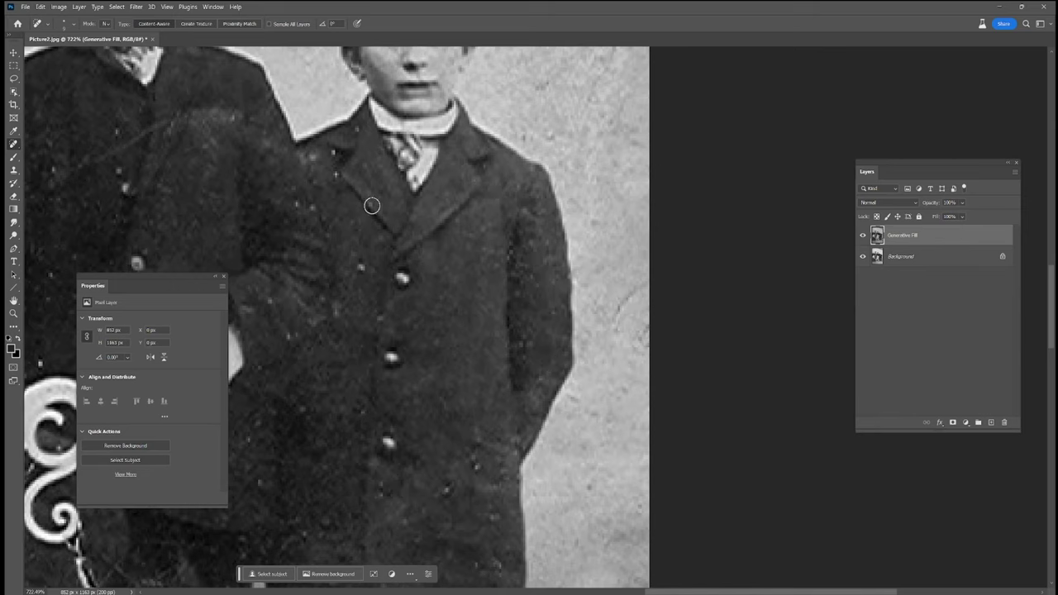
# Step: Heal the white speck, lapel spot and blemishes along the right boy's coat
pyautogui.click(329, 155)
pyautogui.click(373, 180)
pyautogui.click(252, 290)
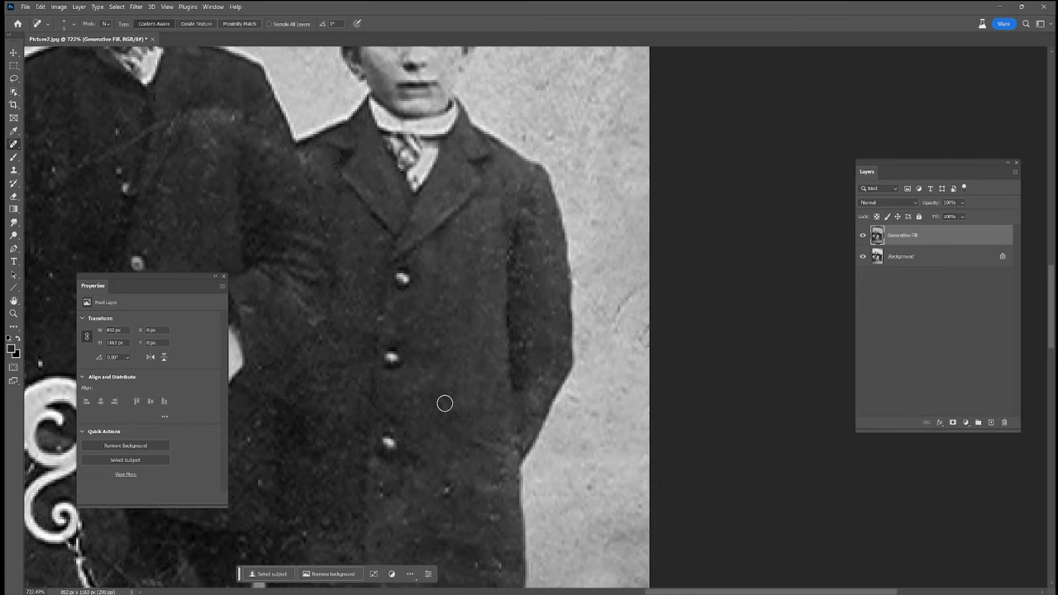
pyautogui.moveTo(445, 403); pyautogui.dragTo(425, 409)
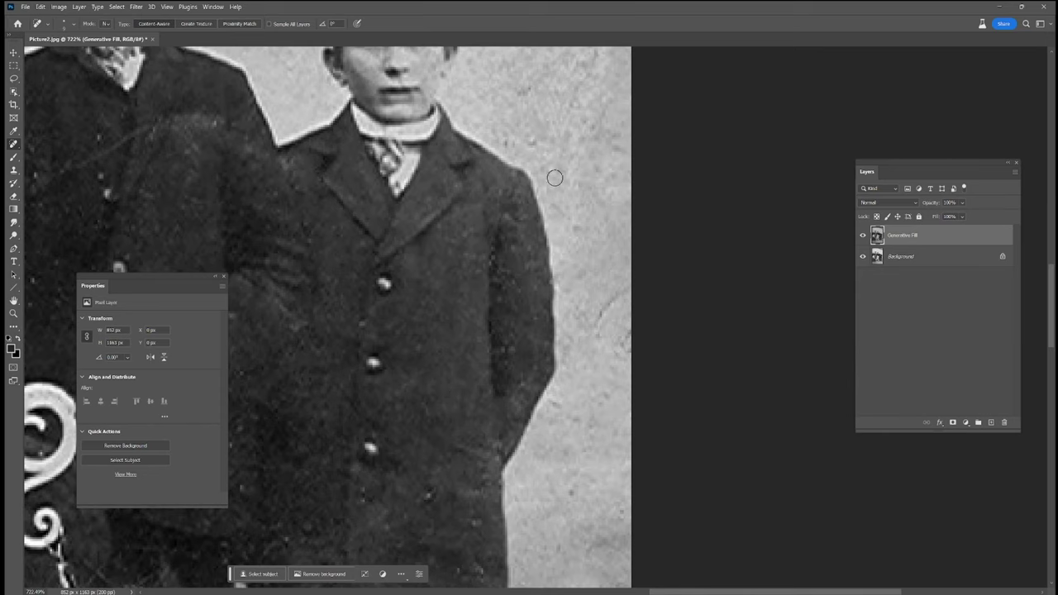
pyautogui.moveTo(525, 140); pyautogui.dragTo(501, 142)
# Step: Heal the faint crack, diagonal blemish and small spots in the pale background
pyautogui.moveTo(611, 319); pyautogui.dragTo(624, 352)
pyautogui.moveTo(556, 405)
pyautogui.mouseDown()
pyautogui.moveTo(585, 431)
pyautogui.moveTo(546, 290)
pyautogui.mouseUp()
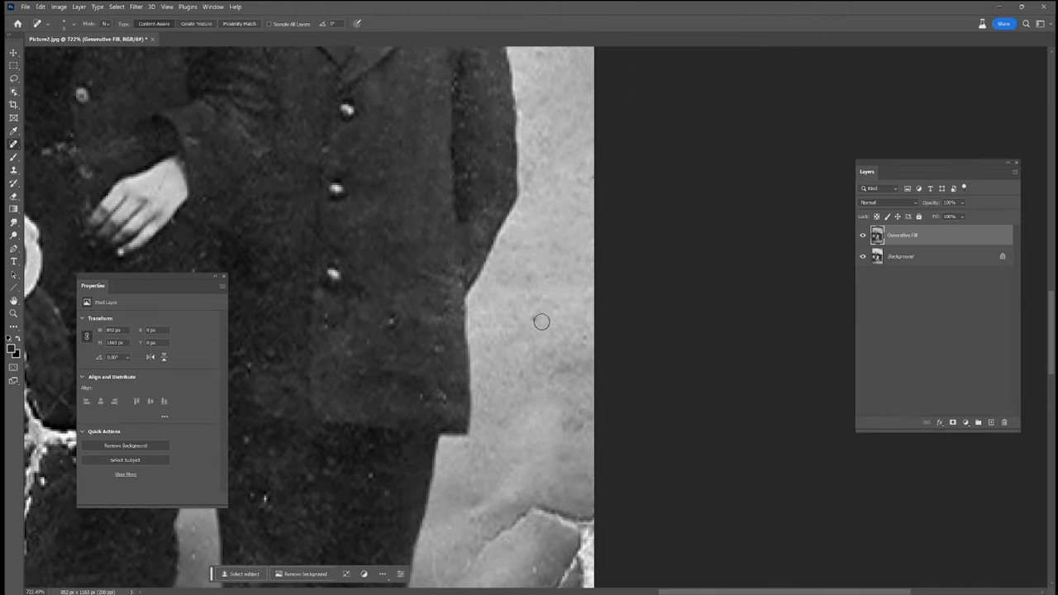
pyautogui.click(581, 340)
pyautogui.click(537, 301)
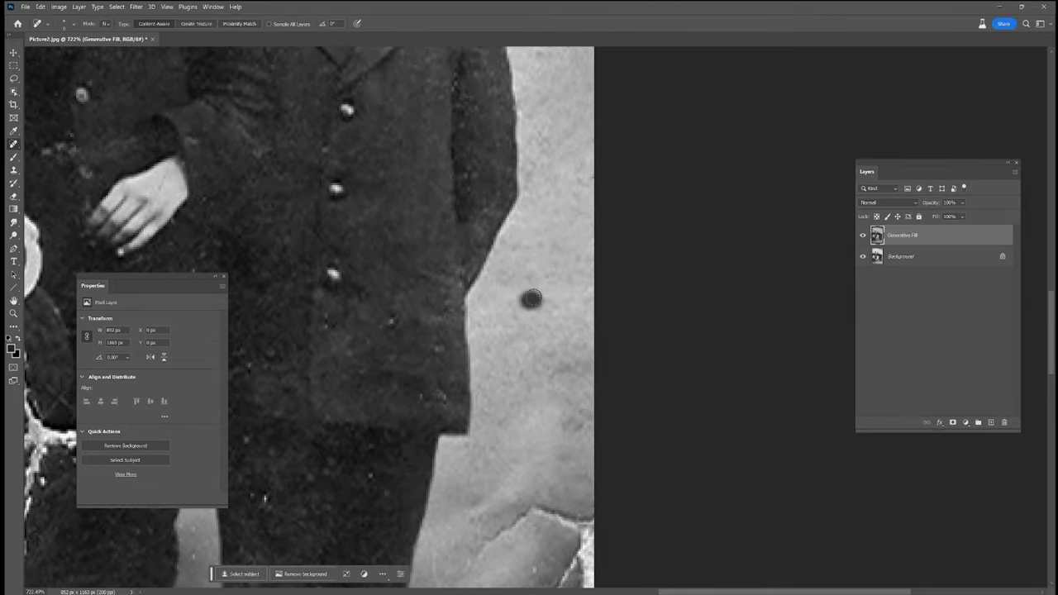
pyautogui.scroll(-3, 523, 410)
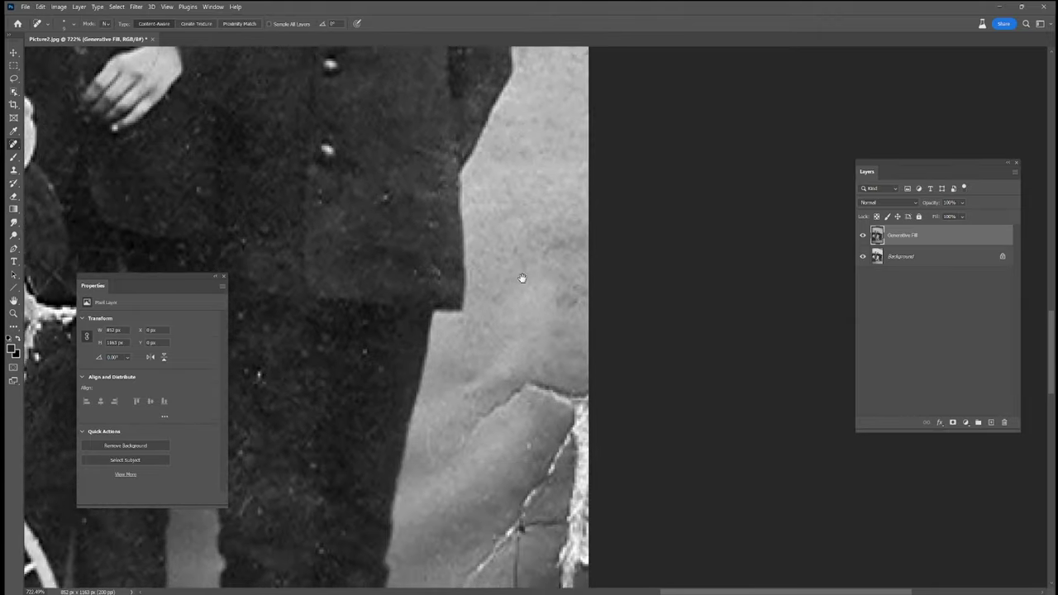
pyautogui.moveTo(502, 446); pyautogui.dragTo(486, 299)
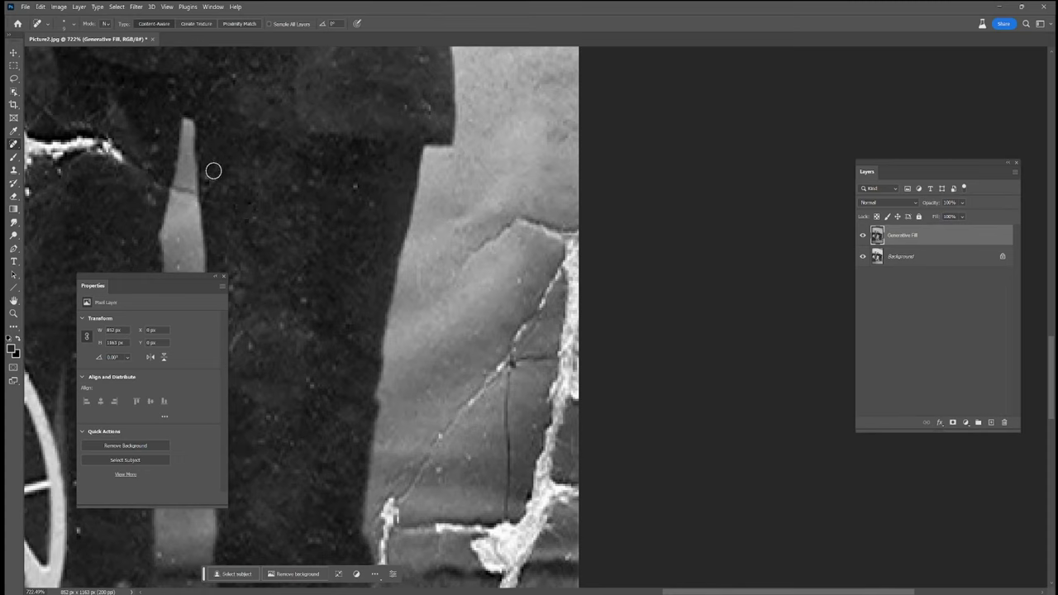
# Step: Heal the dark crack across the light gap and the blemishes near the top of the hand
pyautogui.moveTo(198, 195); pyautogui.dragTo(163, 187)
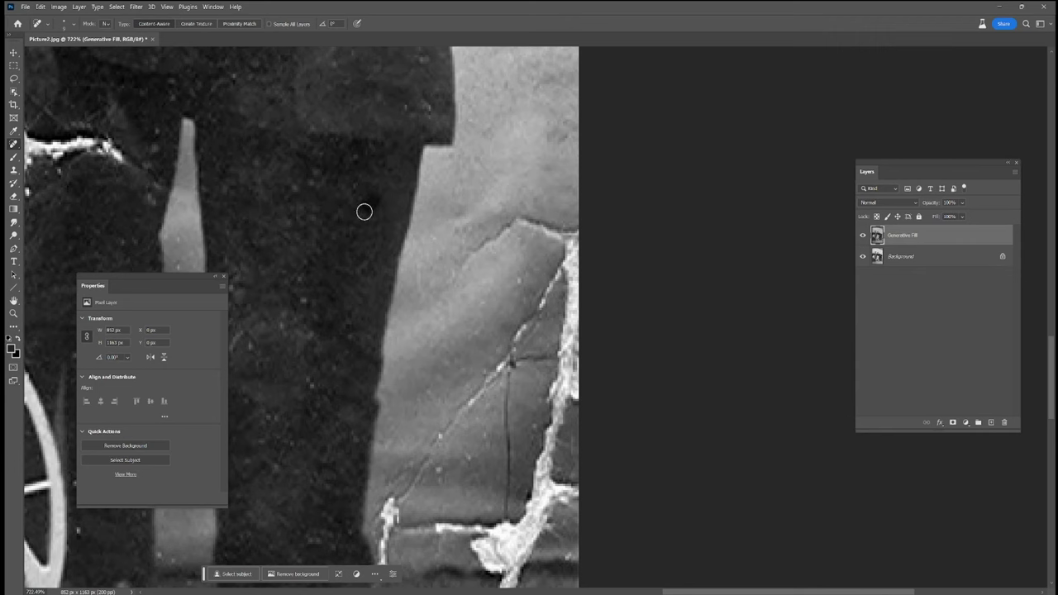
pyautogui.moveTo(423, 100); pyautogui.dragTo(568, 256)
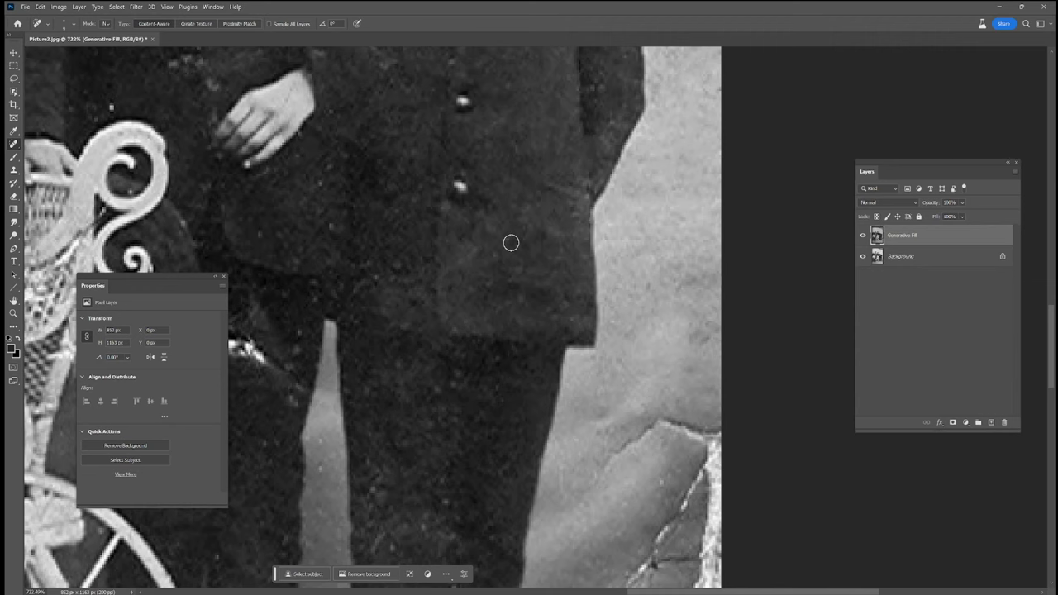
pyautogui.moveTo(462, 238); pyautogui.dragTo(561, 312)
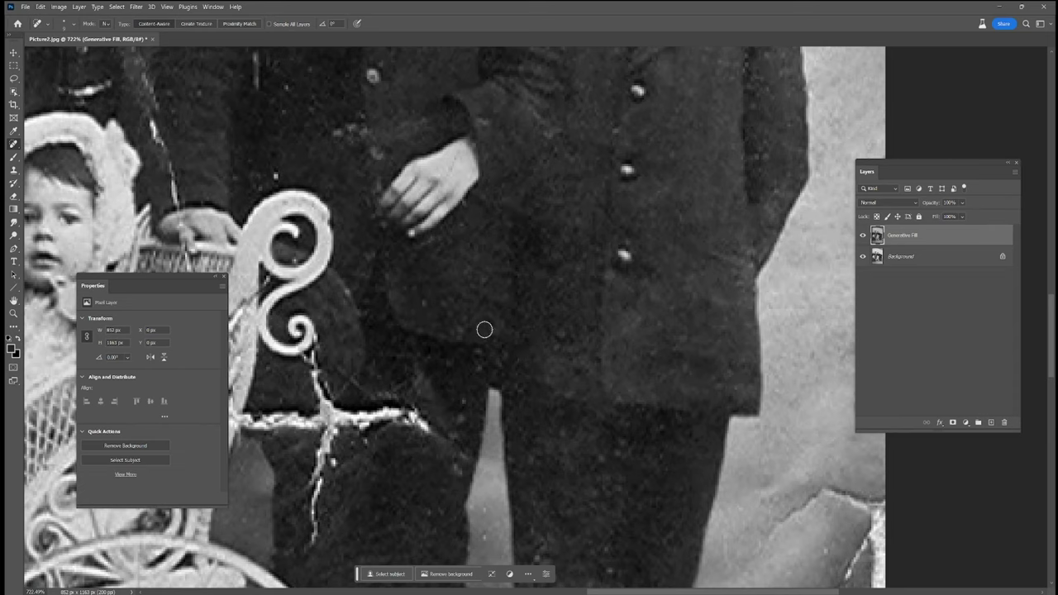
pyautogui.moveTo(471, 159)
pyautogui.mouseDown()
pyautogui.moveTo(450, 179)
pyautogui.moveTo(451, 169)
pyautogui.mouseUp()
pyautogui.click(14, 157)
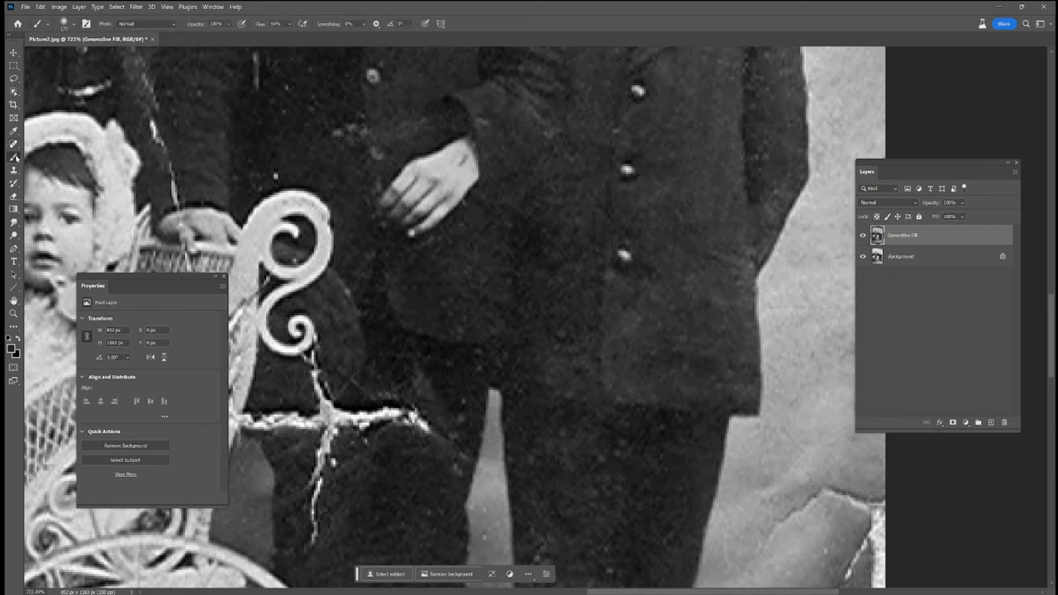
pyautogui.press('[')
pyautogui.press('[')
pyautogui.press('[')
pyautogui.press('[')
pyautogui.press('[')
pyautogui.press('[')
pyautogui.press('[')
pyautogui.press('j')
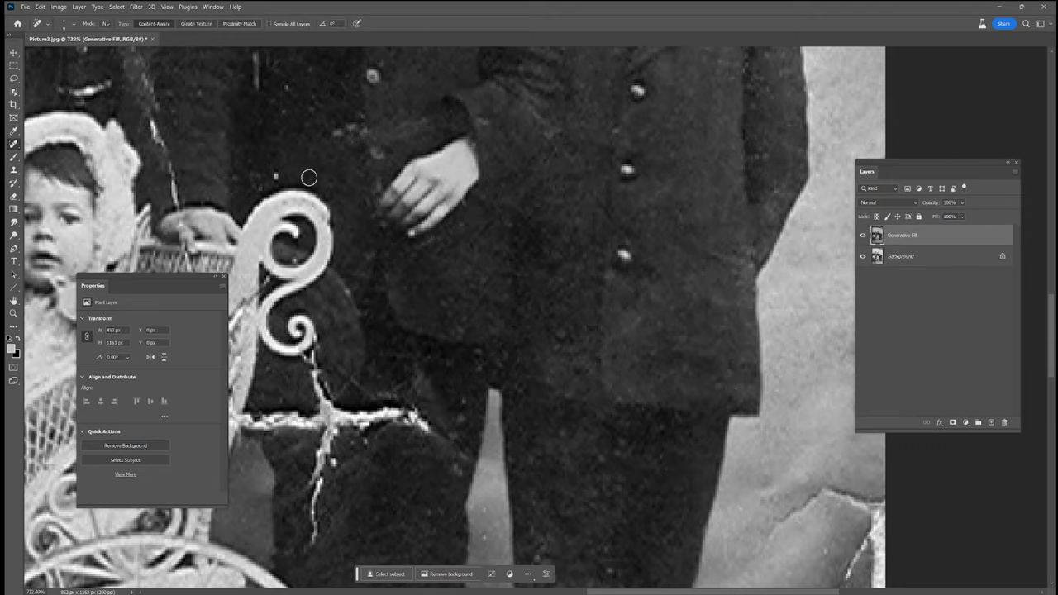
pyautogui.moveTo(384, 153)
pyautogui.mouseDown()
pyautogui.moveTo(533, 372)
pyautogui.moveTo(528, 384)
pyautogui.mouseUp()
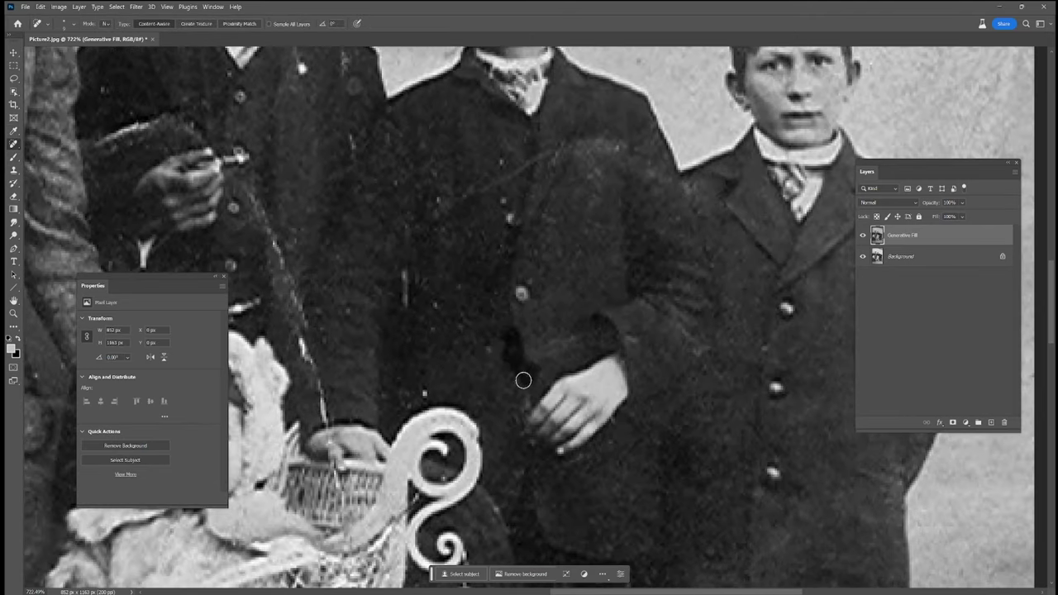
# Step: Heal the diagonal run of specks, the vertical scratch and small specks on the coat
pyautogui.moveTo(549, 150); pyautogui.dragTo(429, 214)
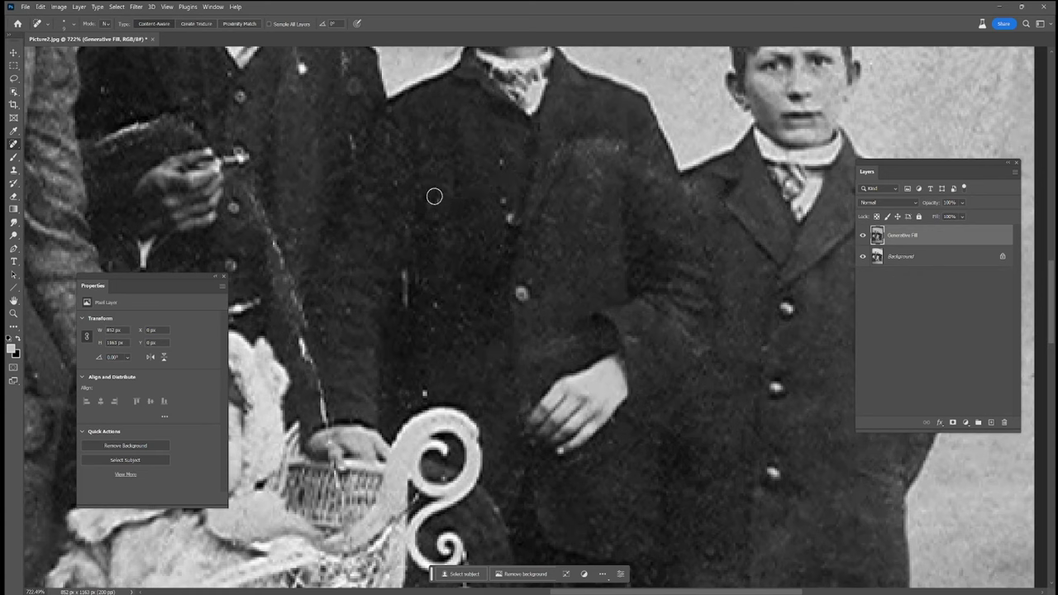
pyautogui.moveTo(567, 146)
pyautogui.mouseDown()
pyautogui.moveTo(545, 166)
pyautogui.moveTo(614, 139)
pyautogui.mouseUp()
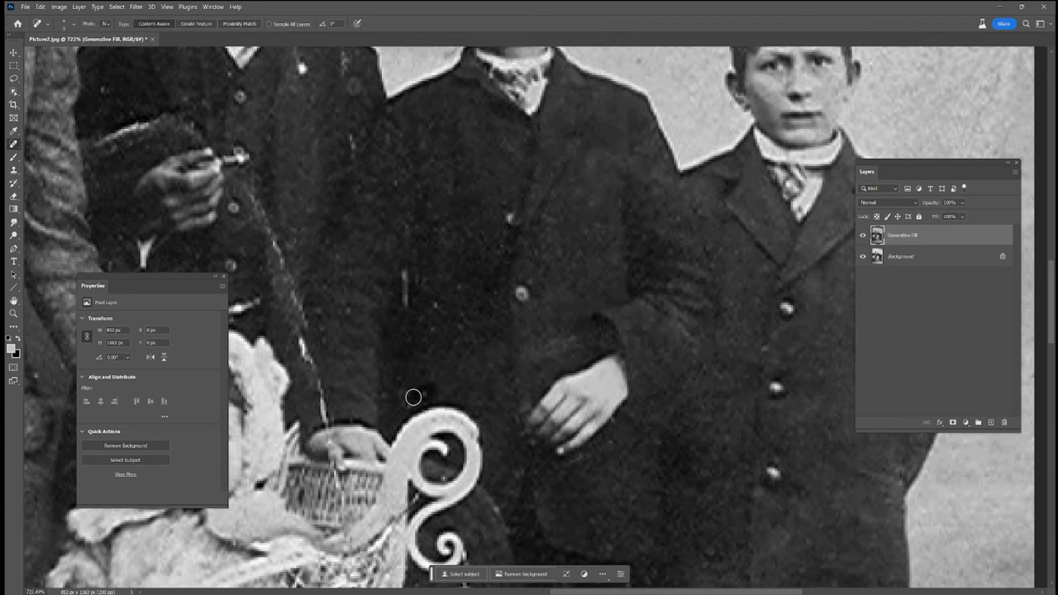
pyautogui.moveTo(405, 266); pyautogui.dragTo(408, 318)
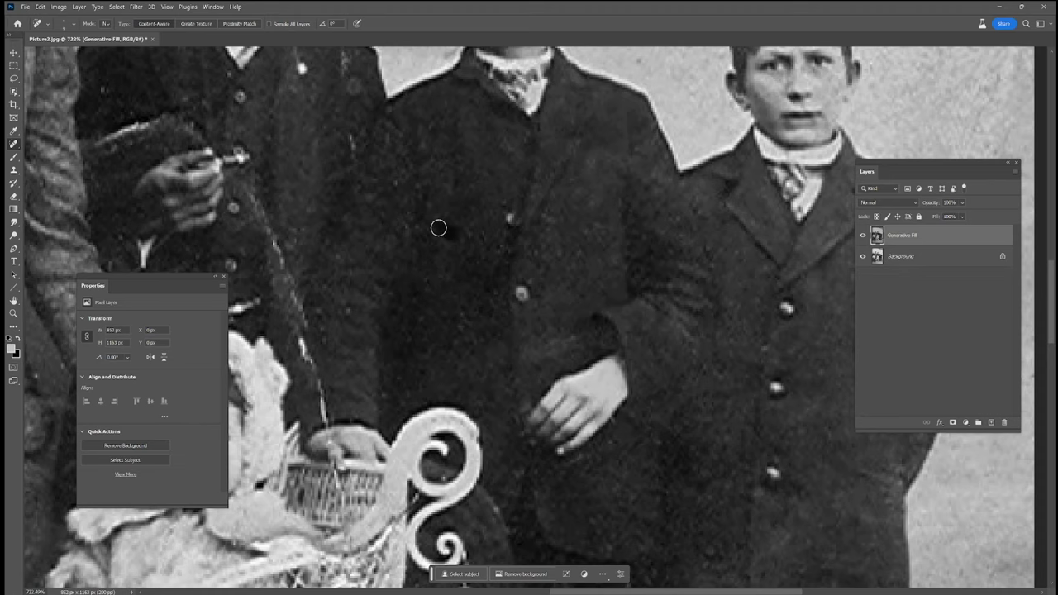
pyautogui.click(390, 170)
# Step: Remove the white scratch along the coat edge by the baby and a speck on the dark coat
pyautogui.moveTo(399, 385); pyautogui.dragTo(634, 353)
pyautogui.click(554, 389)
pyautogui.click(559, 394)
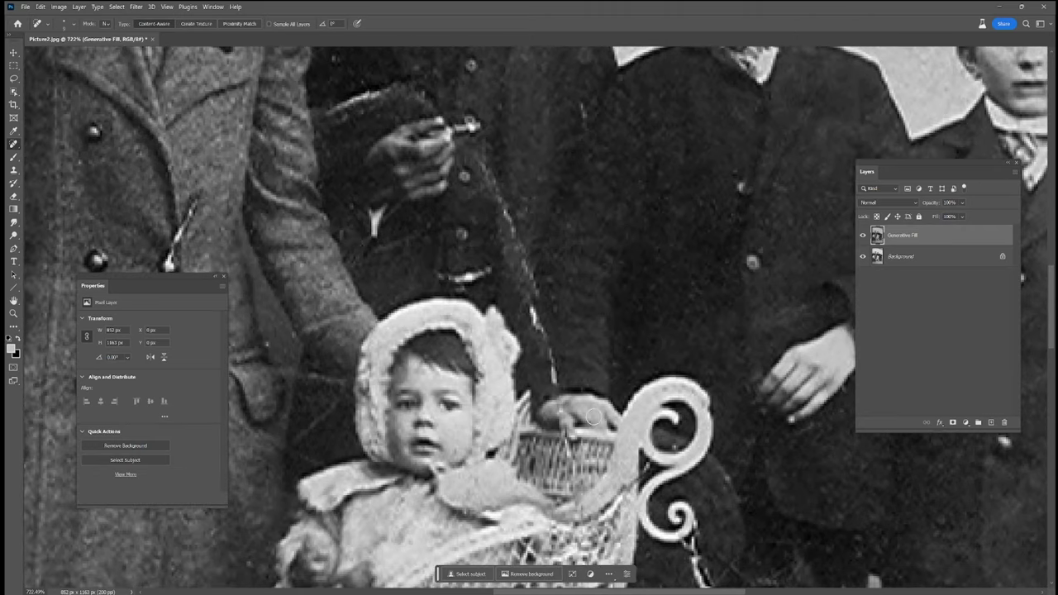
pyautogui.moveTo(555, 377); pyautogui.dragTo(519, 248)
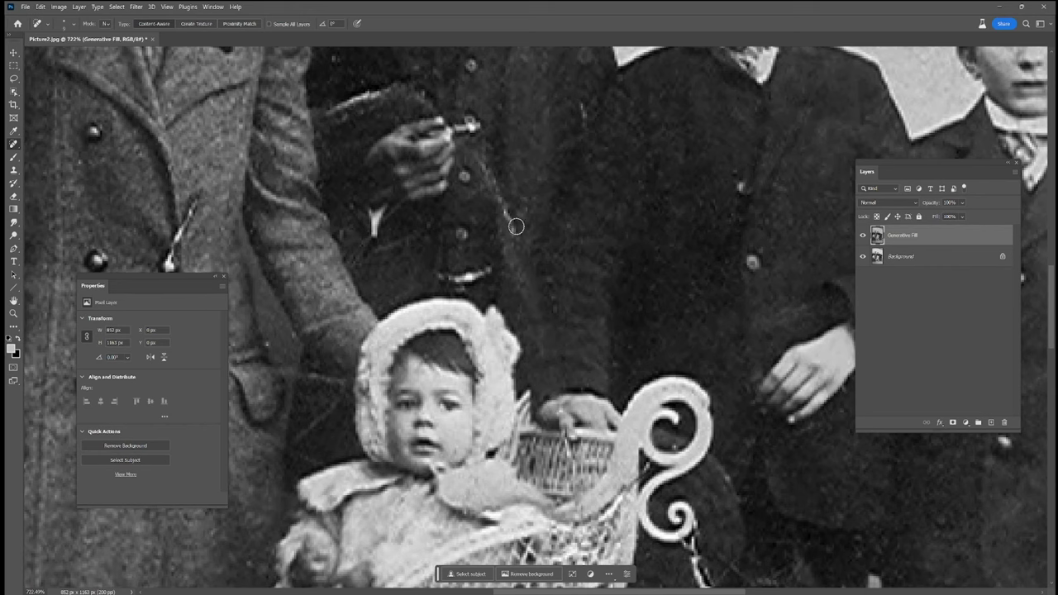
pyautogui.moveTo(580, 332); pyautogui.dragTo(621, 451)
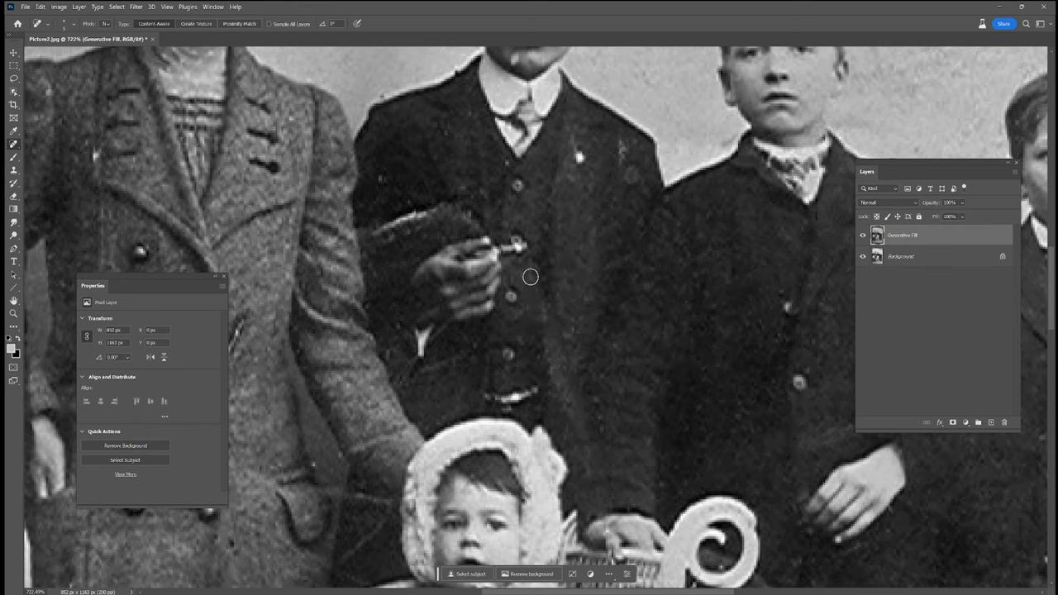
pyautogui.moveTo(581, 173)
pyautogui.mouseDown()
pyautogui.moveTo(576, 149)
pyautogui.moveTo(619, 161)
pyautogui.moveTo(614, 174)
pyautogui.mouseUp()
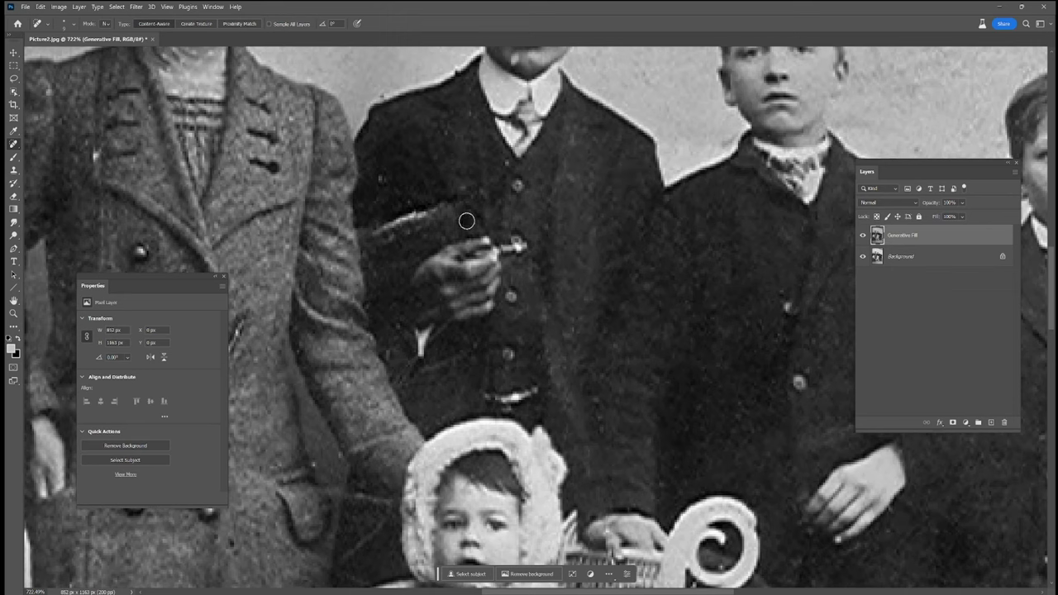
# Step: Clean the light streaks on the sleeve and lower waistcoat, and the speck on the left boy's chin
pyautogui.moveTo(419, 213)
pyautogui.mouseDown()
pyautogui.moveTo(418, 226)
pyautogui.moveTo(447, 218)
pyautogui.mouseUp()
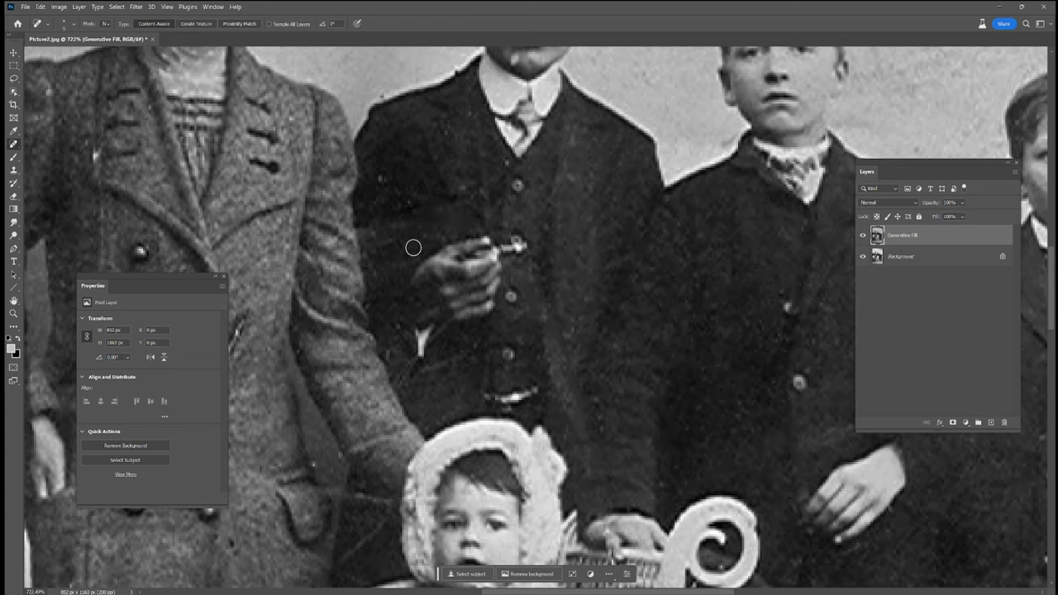
pyautogui.moveTo(365, 220); pyautogui.dragTo(356, 248)
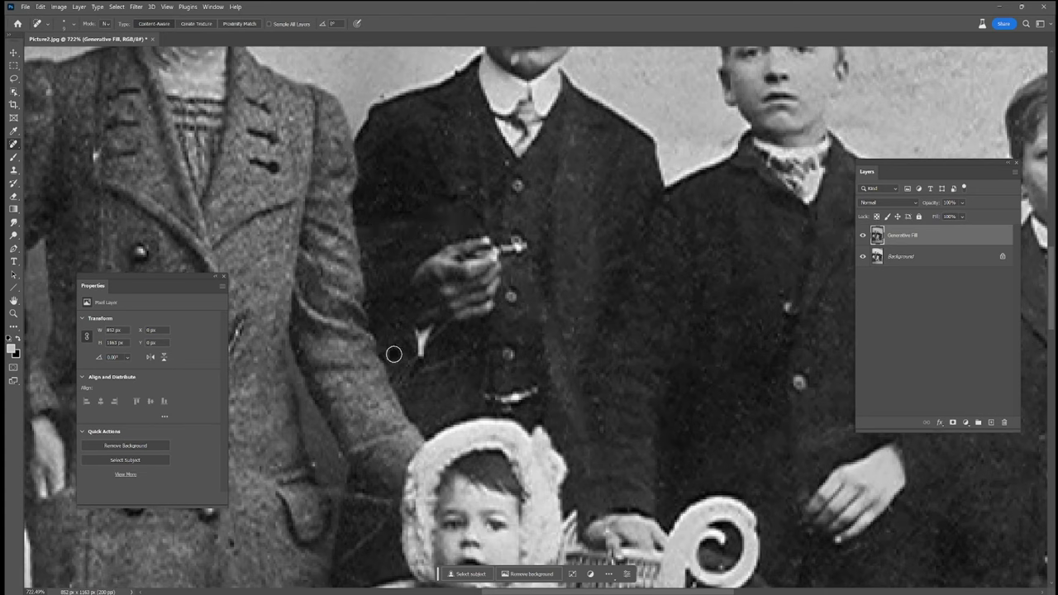
pyautogui.moveTo(410, 364); pyautogui.dragTo(470, 389)
pyautogui.moveTo(562, 216); pyautogui.dragTo(563, 337)
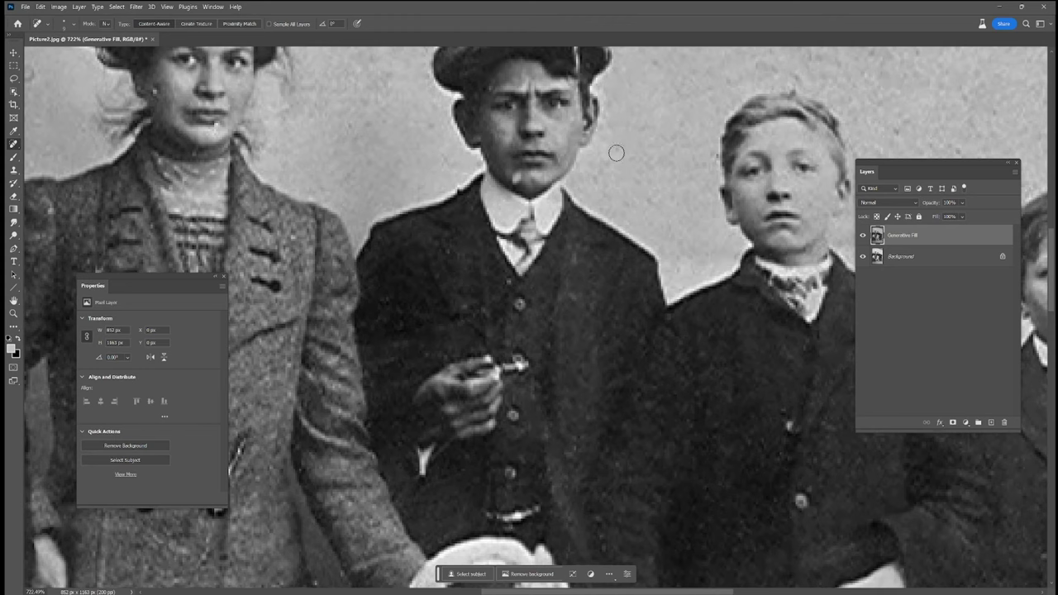
pyautogui.click(517, 178)
pyautogui.moveTo(630, 173); pyautogui.dragTo(466, 200)
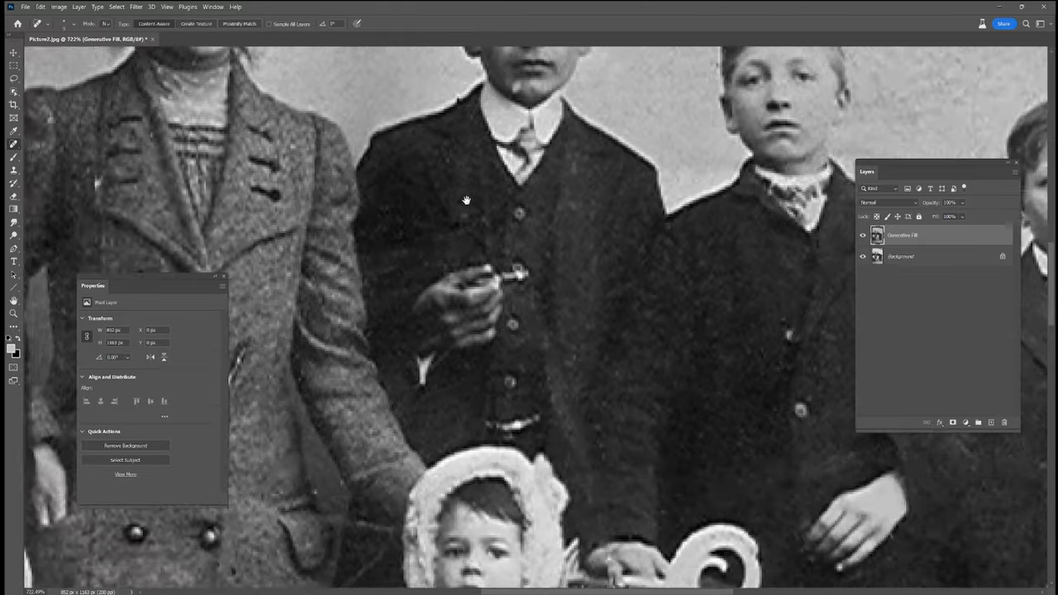
pyautogui.scroll(-4, 466, 200)
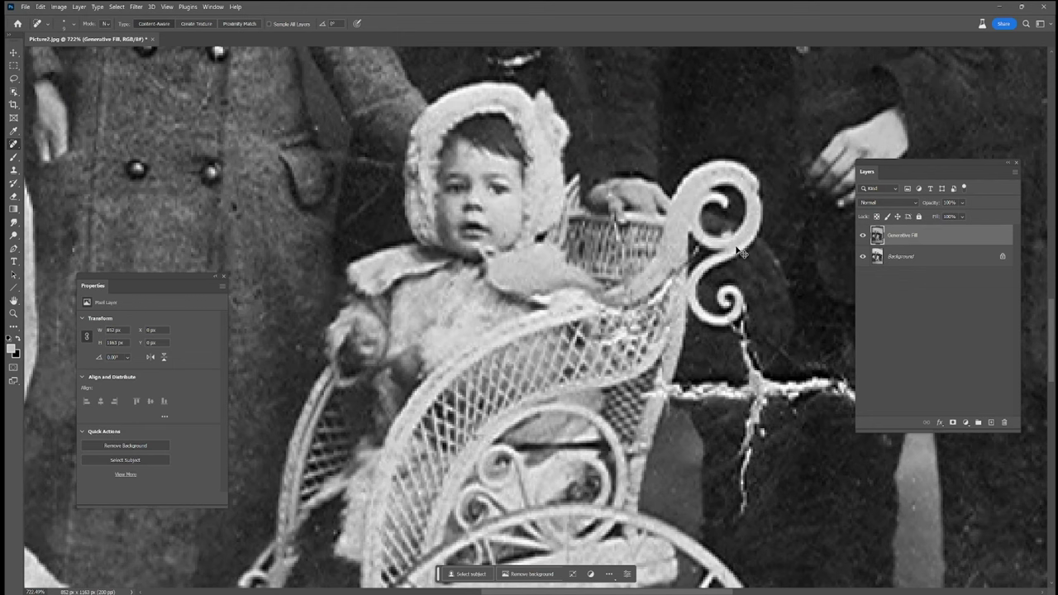
# Step: Heal the light speck and blemishes along the chair scroll's edge
pyautogui.scroll(3, 725, 233)
pyautogui.scroll(1, 725, 232)
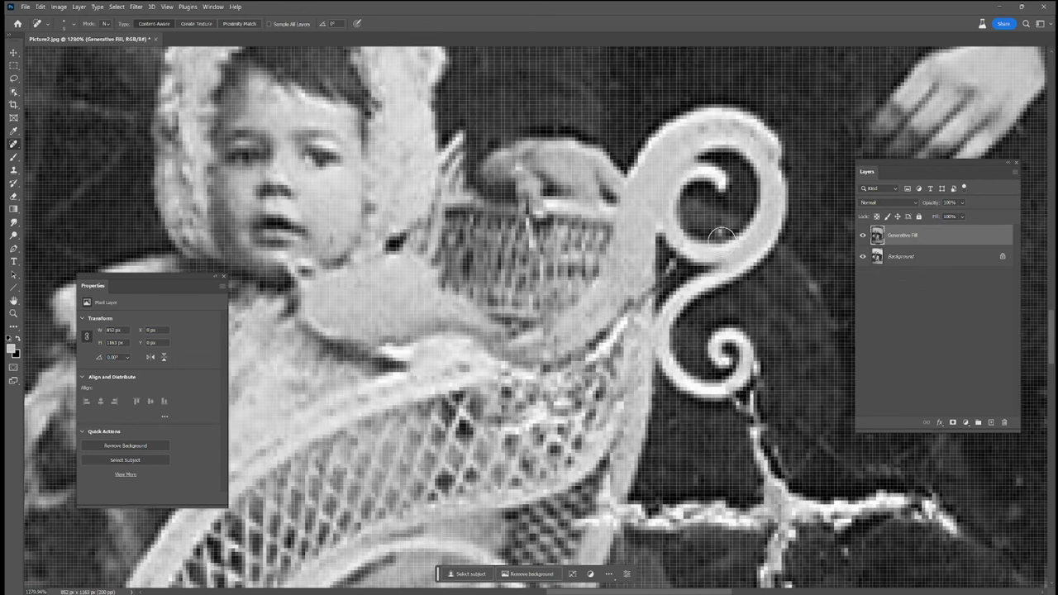
pyautogui.click(722, 231)
pyautogui.moveTo(671, 267); pyautogui.dragTo(634, 312)
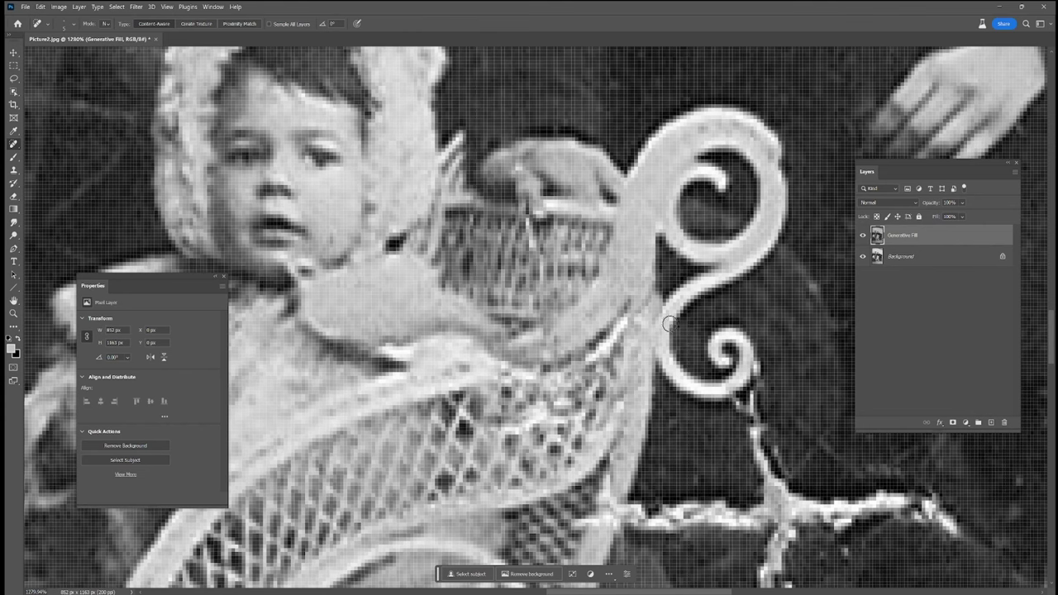
pyautogui.moveTo(646, 298); pyautogui.dragTo(625, 330)
# Step: Heal the left end of the horizontal crack and smooth the wicker edge beside it
pyautogui.scroll(-2, 745, 367)
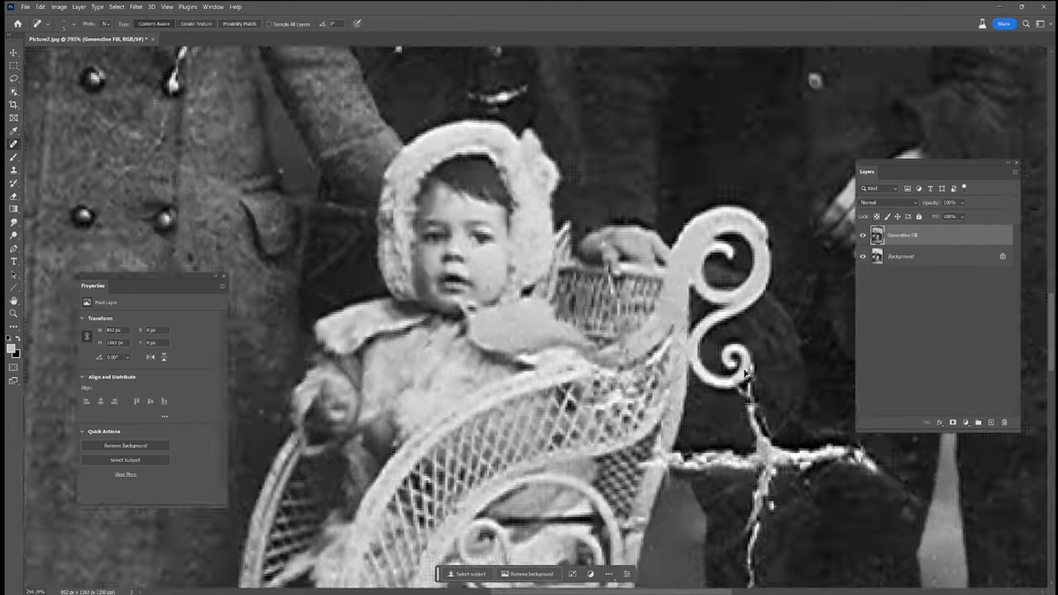
pyautogui.scroll(-2, 743, 372)
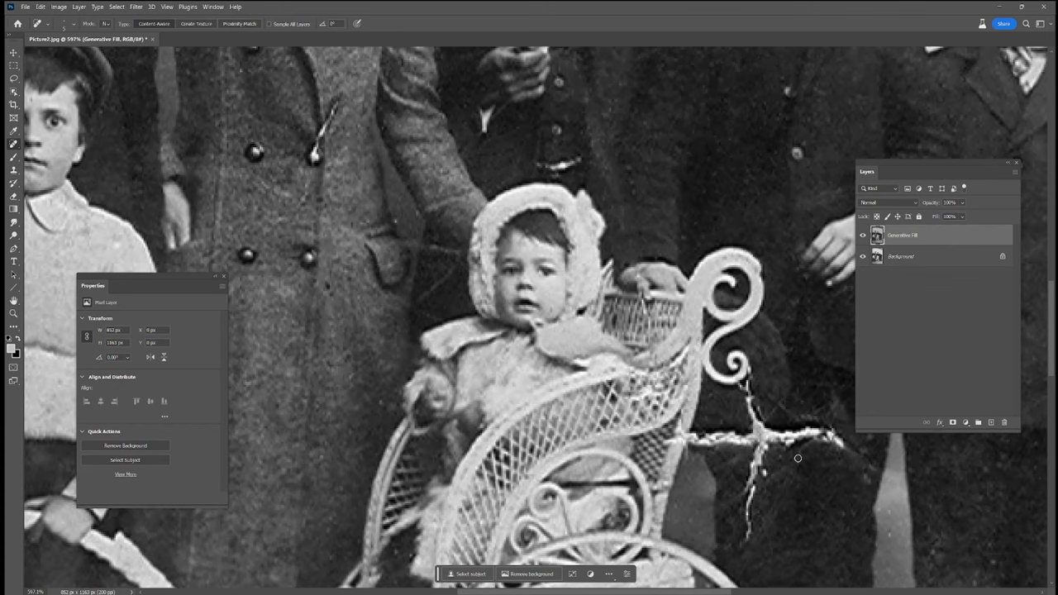
pyautogui.moveTo(797, 458); pyautogui.dragTo(638, 443)
pyautogui.moveTo(535, 399); pyautogui.dragTo(506, 415)
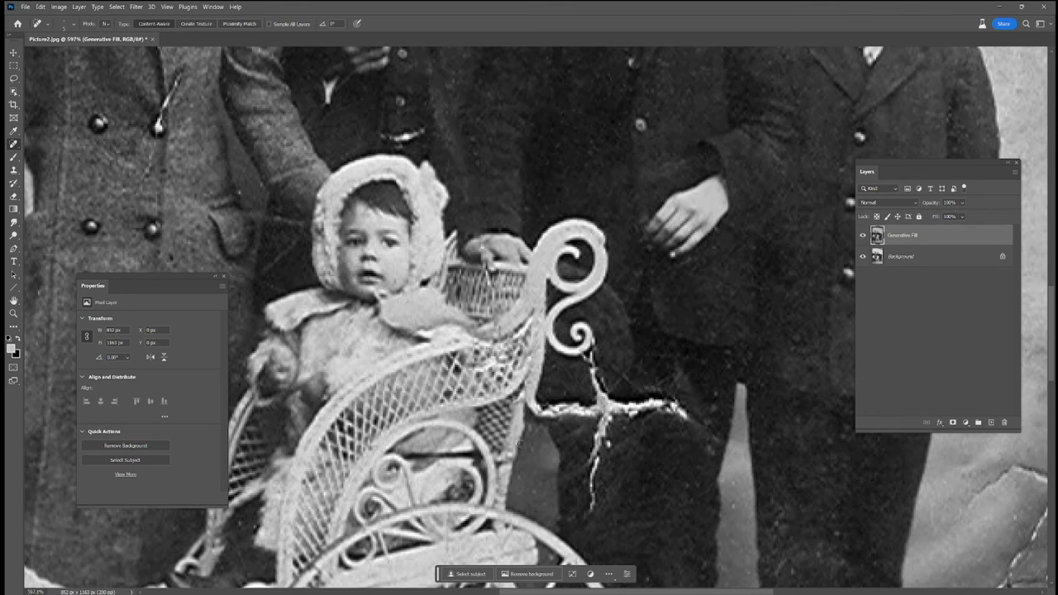
pyautogui.moveTo(543, 431)
pyautogui.mouseDown()
pyautogui.moveTo(523, 423)
pyautogui.moveTo(541, 419)
pyautogui.mouseUp()
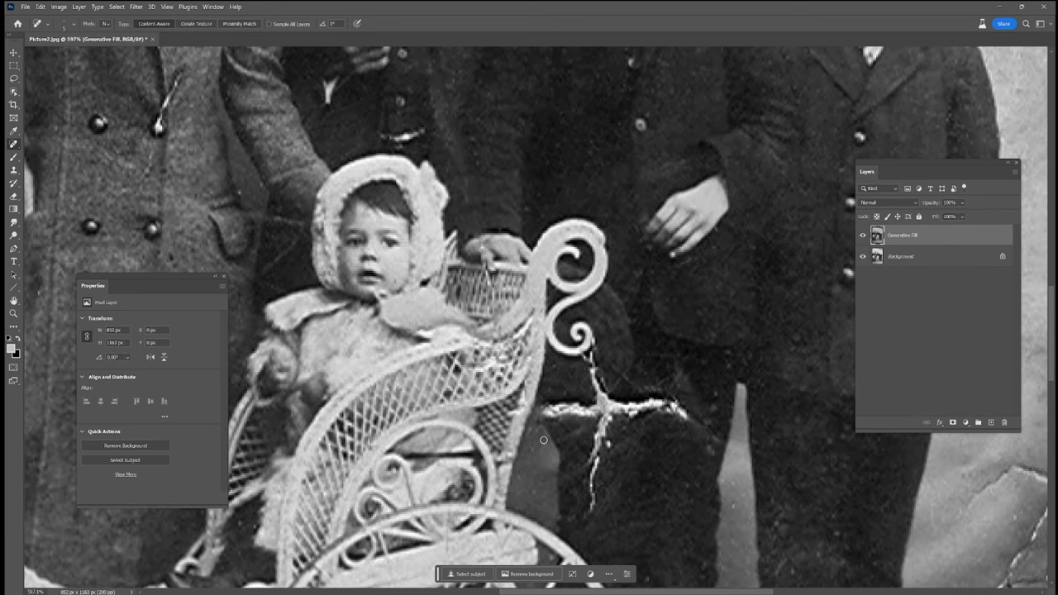
pyautogui.moveTo(527, 397); pyautogui.dragTo(517, 430)
pyautogui.scroll(5, 606, 359)
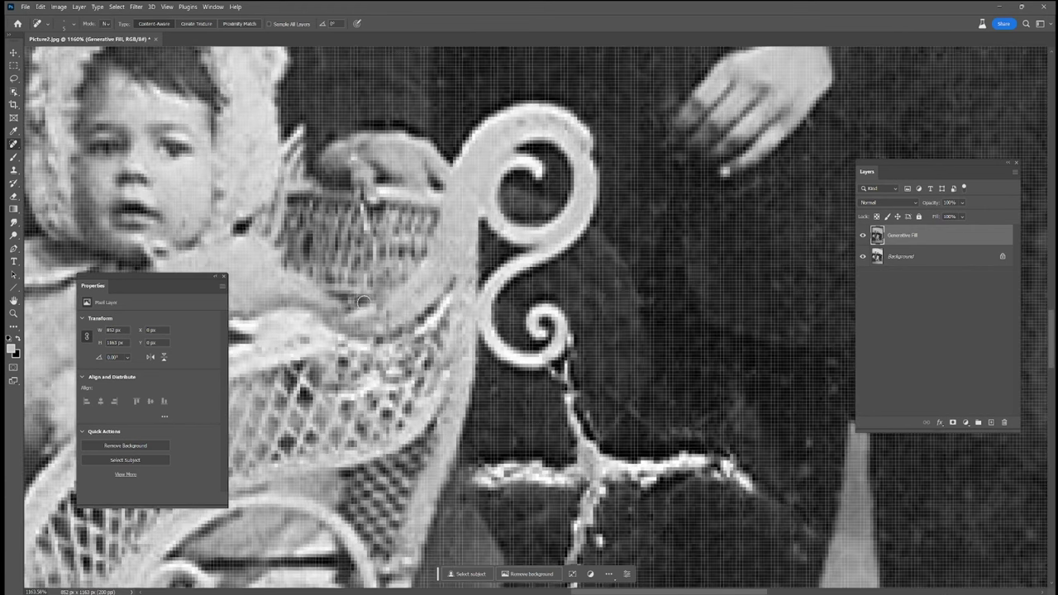
pyautogui.click(13, 171)
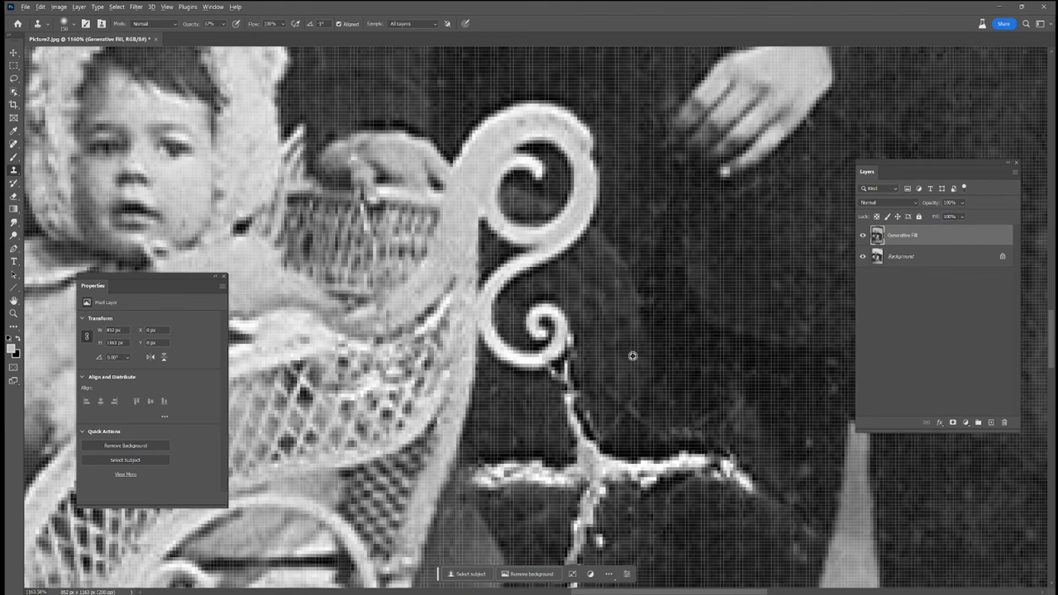
# Step: Shrink the Clone Stamp brush and set its opacity to 74%
pyautogui.press('[')
pyautogui.press('[')
pyautogui.press('[')
pyautogui.press('[')
pyautogui.press('[')
pyautogui.press('[')
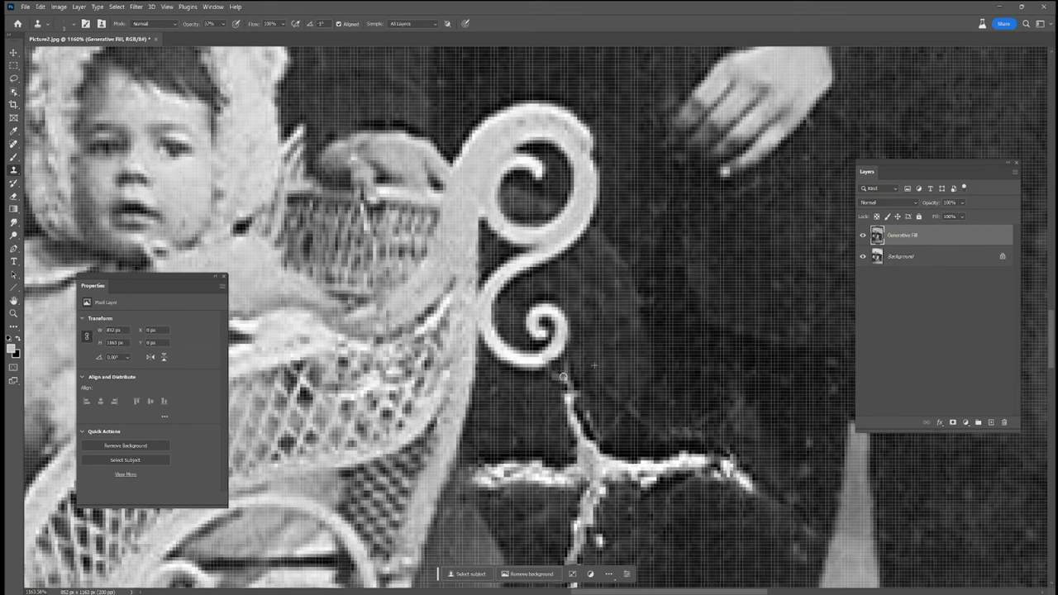
pyautogui.click(223, 25)
pyautogui.click(570, 387)
# Step: Spot-heal the bright streak above the horizontal crack and the crack from its bottom up
pyautogui.press('j')
pyautogui.moveTo(570, 392)
pyautogui.mouseDown()
pyautogui.moveTo(571, 418)
pyautogui.moveTo(603, 450)
pyautogui.mouseUp()
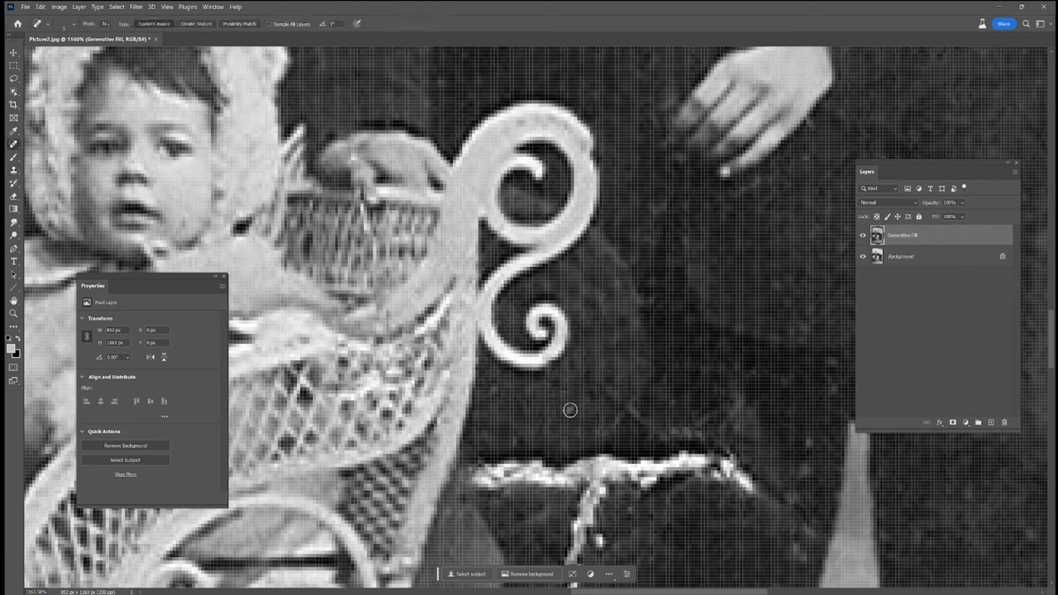
pyautogui.scroll(-3, 636, 438)
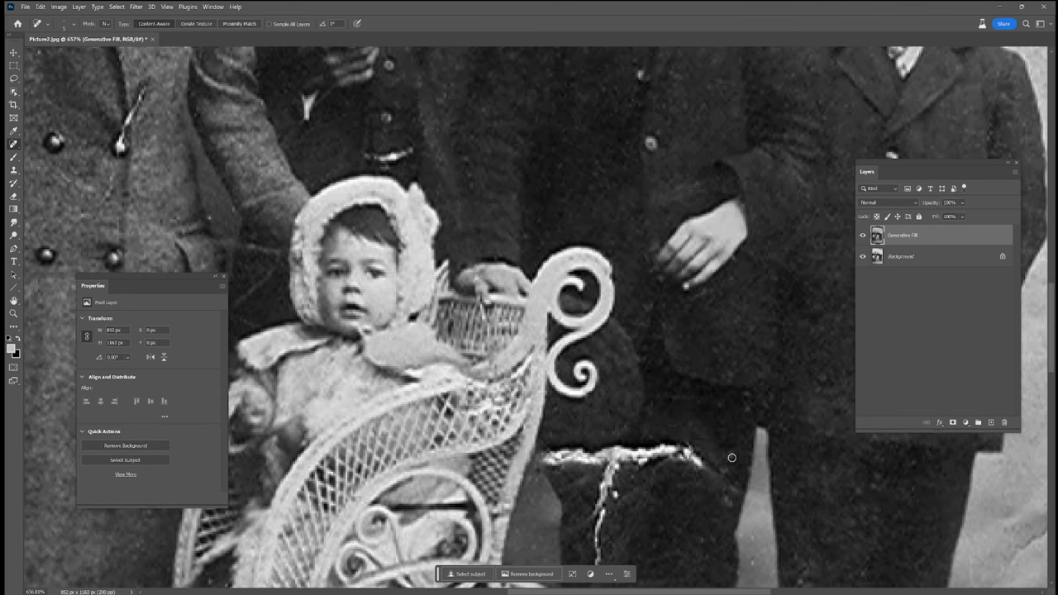
pyautogui.scroll(-3, 630, 494)
pyautogui.hscroll(2, 631, 494)
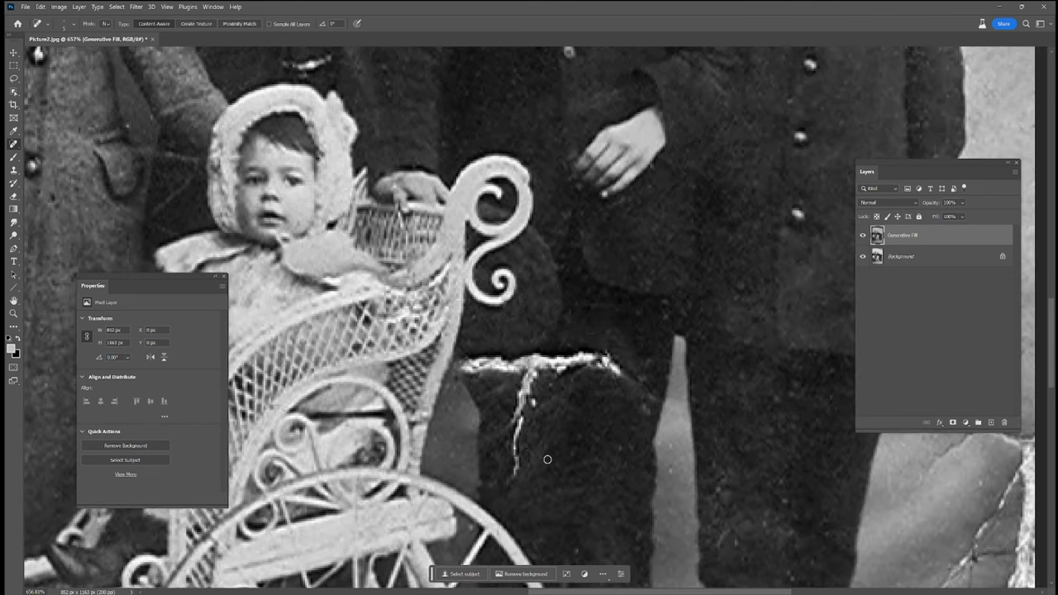
pyautogui.moveTo(514, 496)
pyautogui.mouseDown()
pyautogui.moveTo(604, 368)
pyautogui.moveTo(459, 369)
pyautogui.mouseUp()
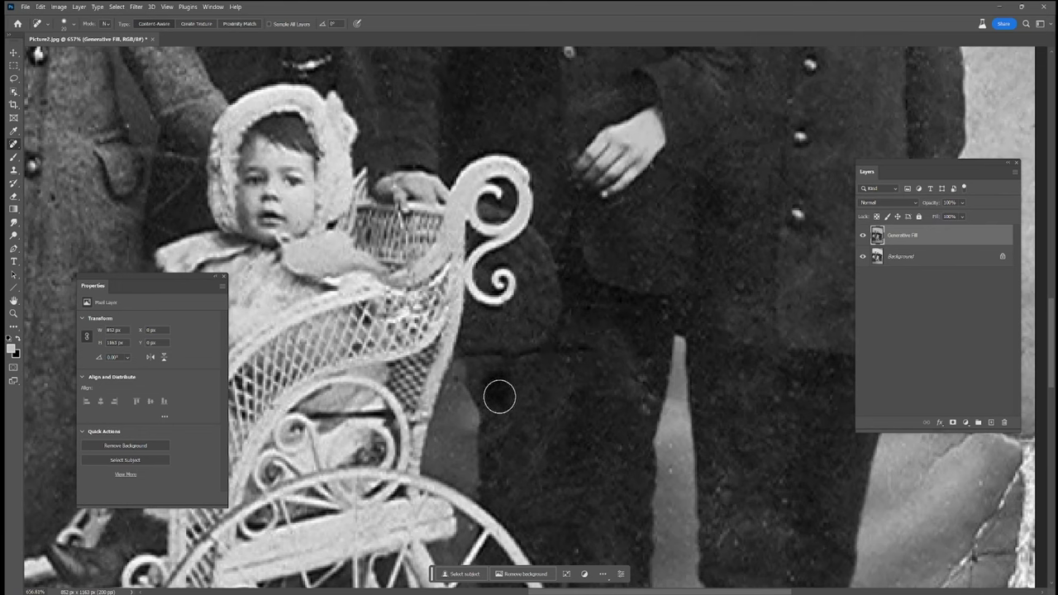
# Step: Sample dark and lighter grey tones with the Brush, then heal a blemish between the legs
pyautogui.press('p')
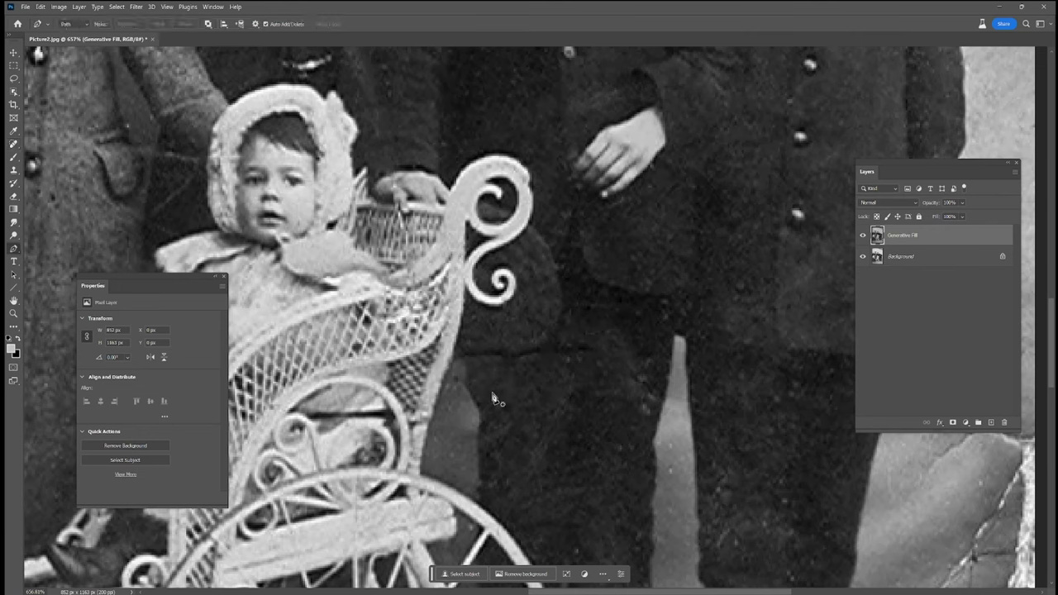
pyautogui.press('b')
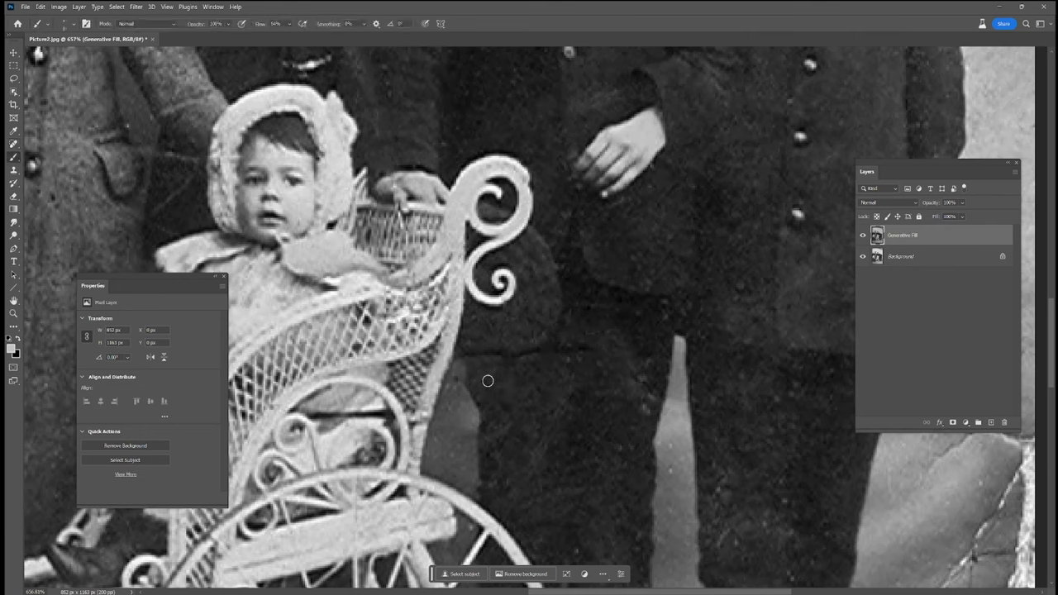
pyautogui.keyDown('alt'); pyautogui.click(486, 377); pyautogui.keyUp('alt')
pyautogui.keyDown('alt'); pyautogui.click(464, 392); pyautogui.keyUp('alt')
pyautogui.keyDown('alt'); pyautogui.click(643, 414); pyautogui.keyUp('alt')
pyautogui.keyDown('alt'); pyautogui.click(677, 444); pyautogui.keyUp('alt')
pyautogui.press('j')
pyautogui.moveTo(676, 473); pyautogui.dragTo(675, 460)
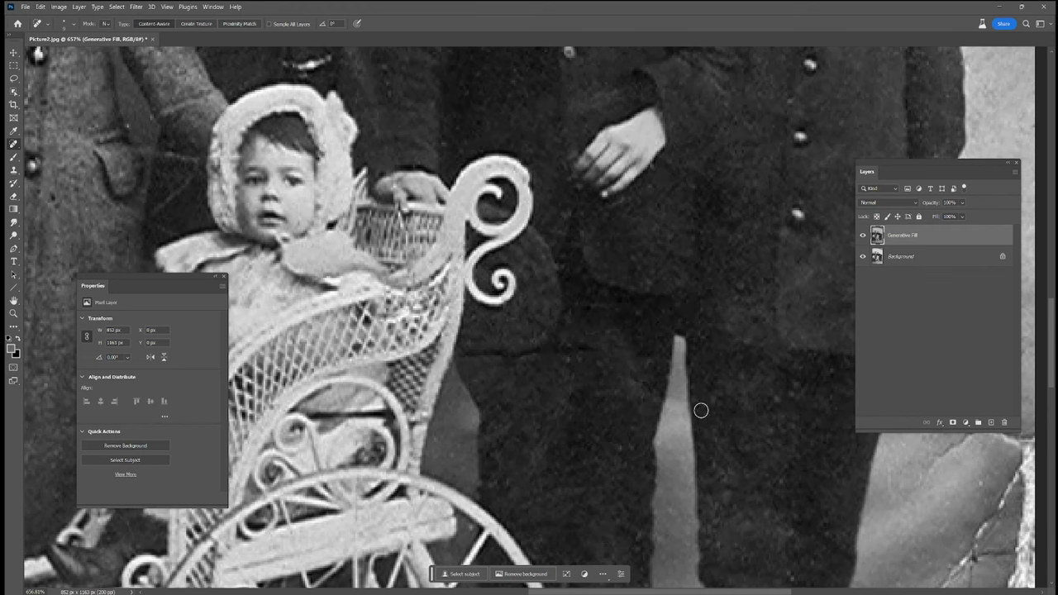
# Step: Heal the small mark near the pram's foot and the white scratch below its wheel
pyautogui.scroll(-2, 685, 421)
pyautogui.moveTo(625, 463); pyautogui.dragTo(562, 355)
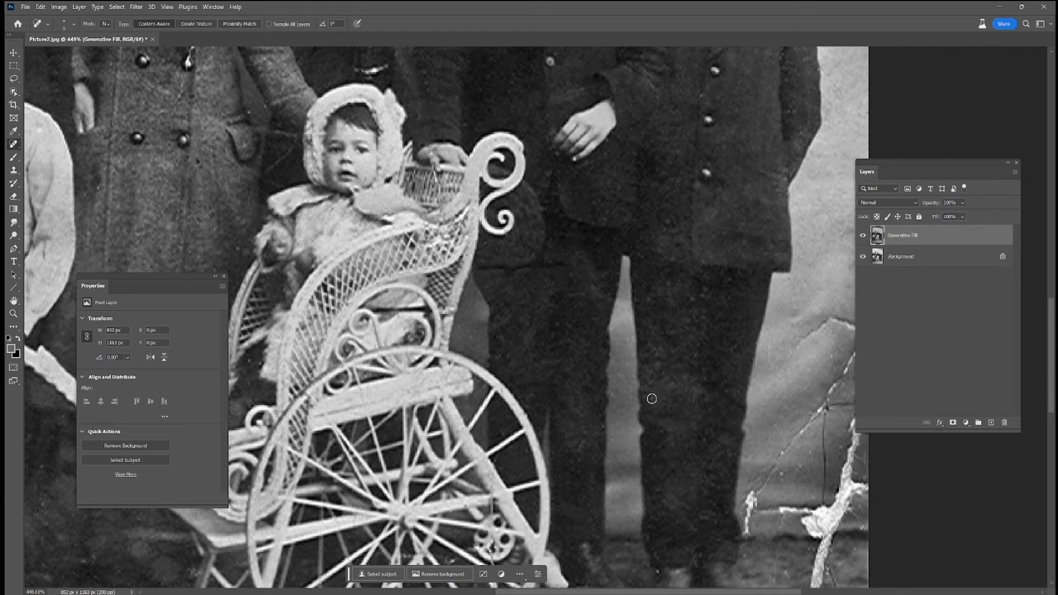
pyautogui.moveTo(733, 424); pyautogui.dragTo(651, 370)
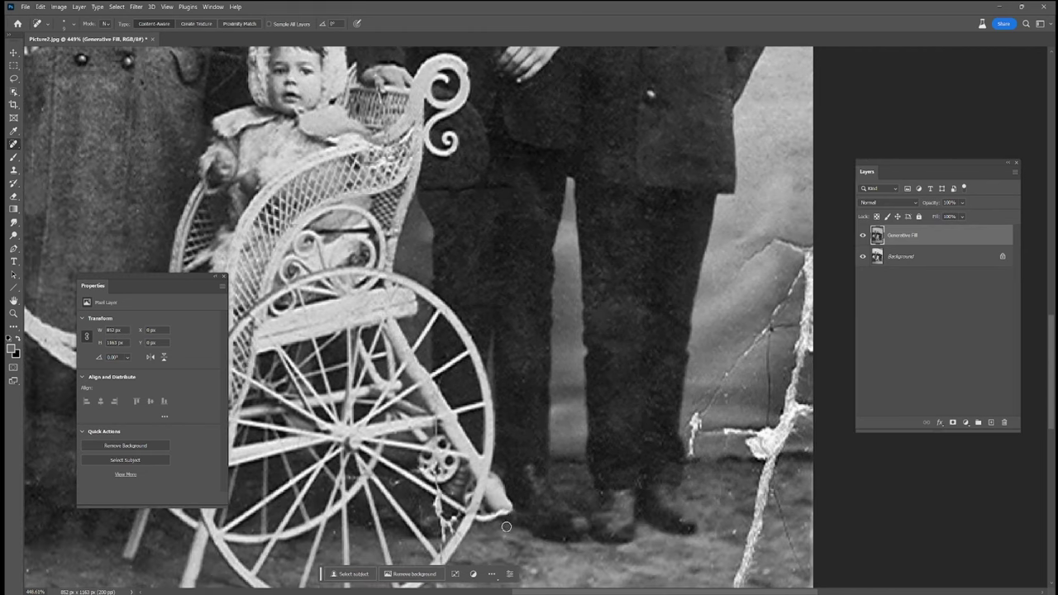
pyautogui.moveTo(504, 512); pyautogui.dragTo(492, 510)
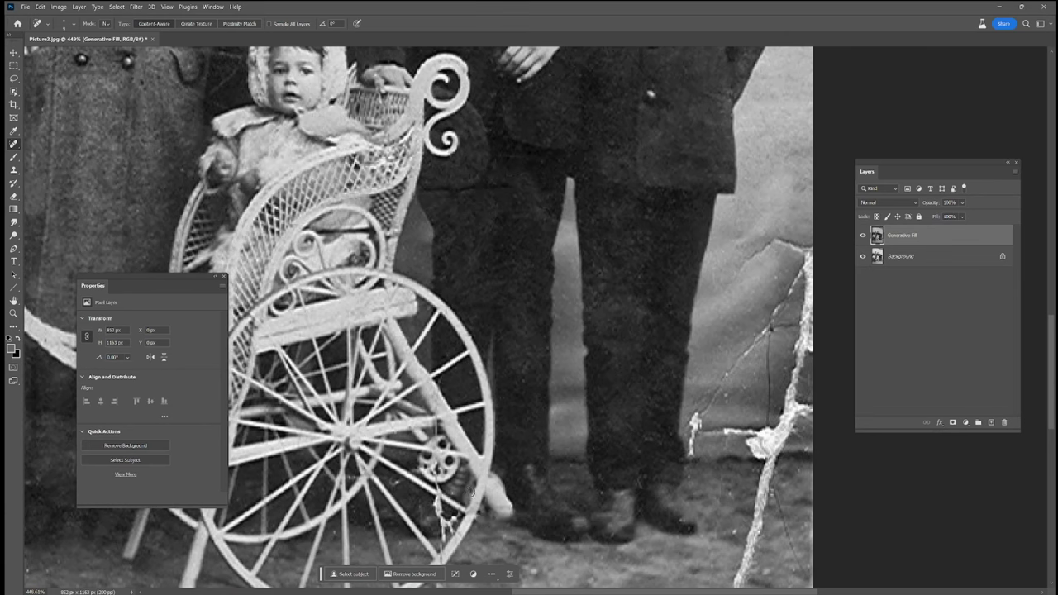
pyautogui.moveTo(450, 522); pyautogui.dragTo(452, 537)
# Step: Paint over the white specks on the pram wheel with the Brush, swapping the painting colours
pyautogui.scroll(3, 431, 481)
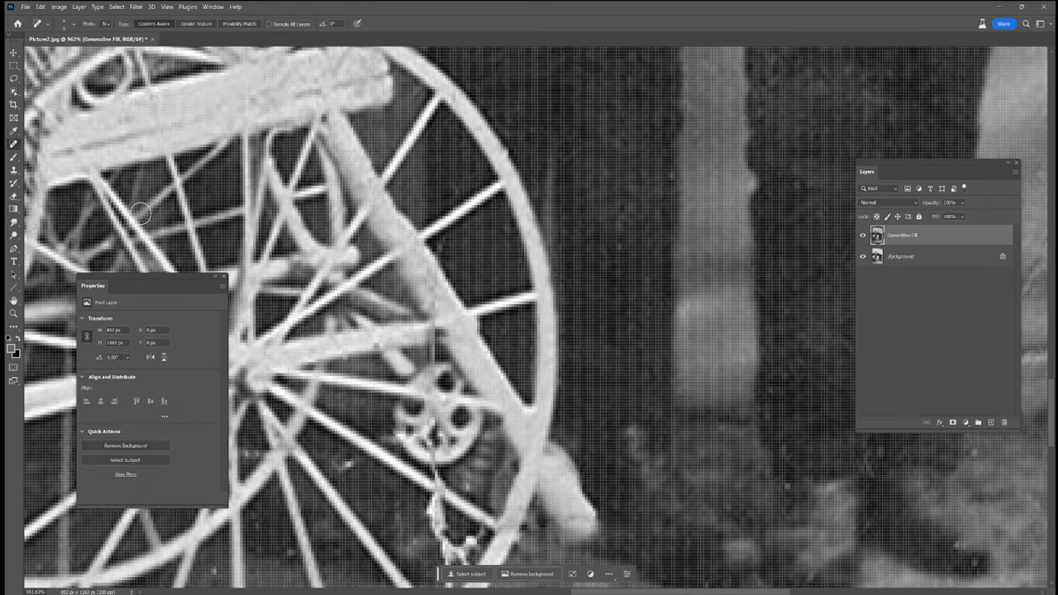
pyautogui.press('b')
pyautogui.scroll(-2, 464, 488)
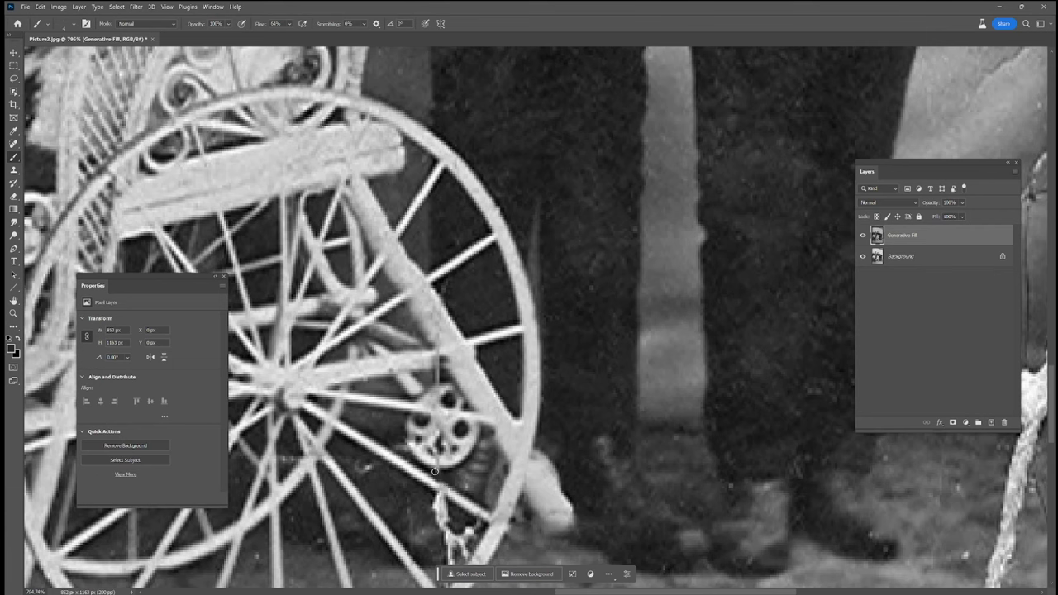
pyautogui.press('x')
pyautogui.scroll(-1, 452, 437)
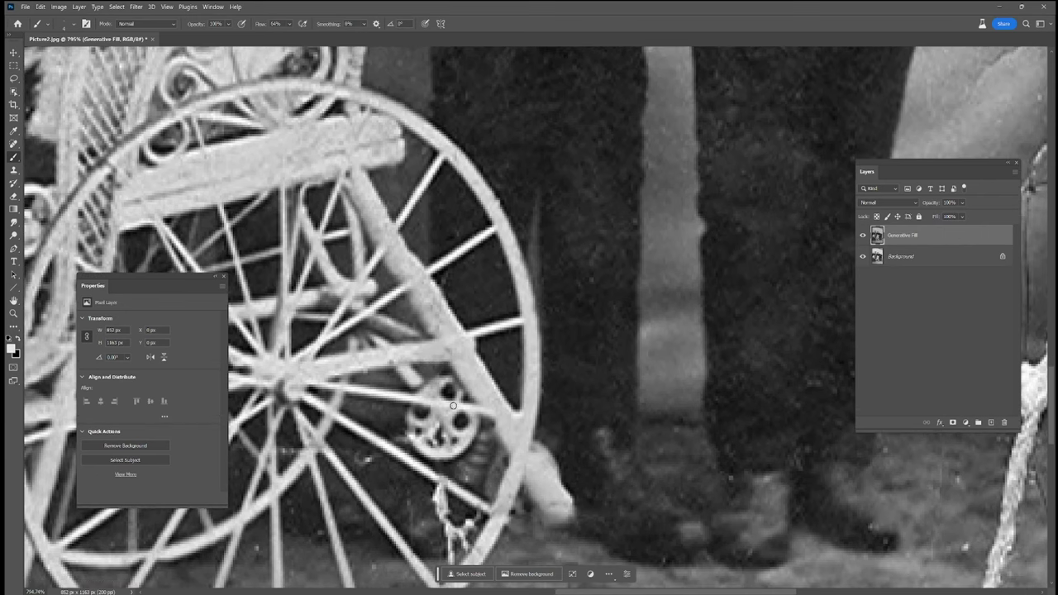
pyautogui.press('x')
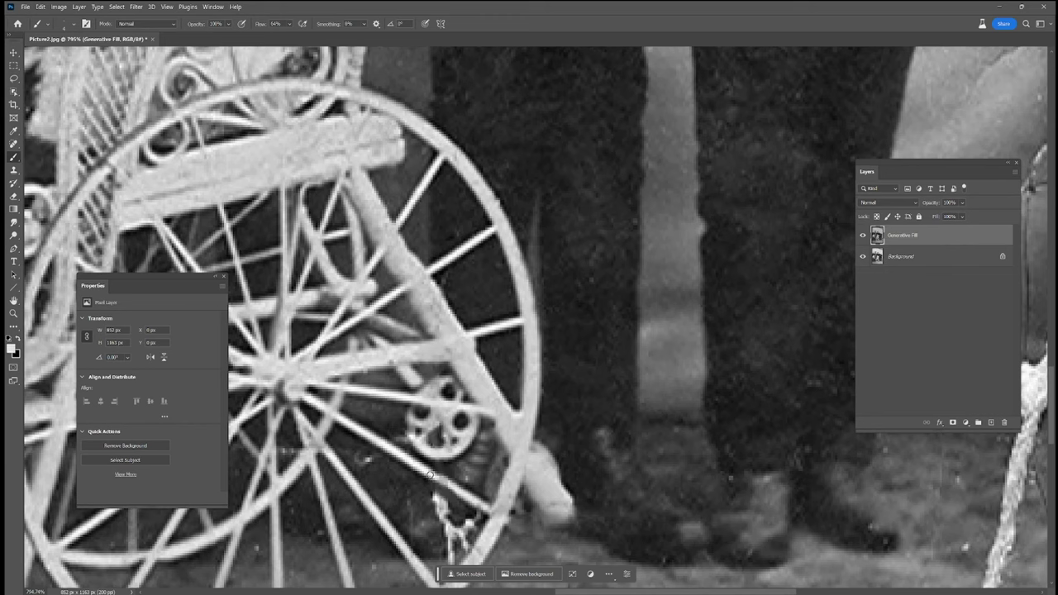
pyautogui.press('x')
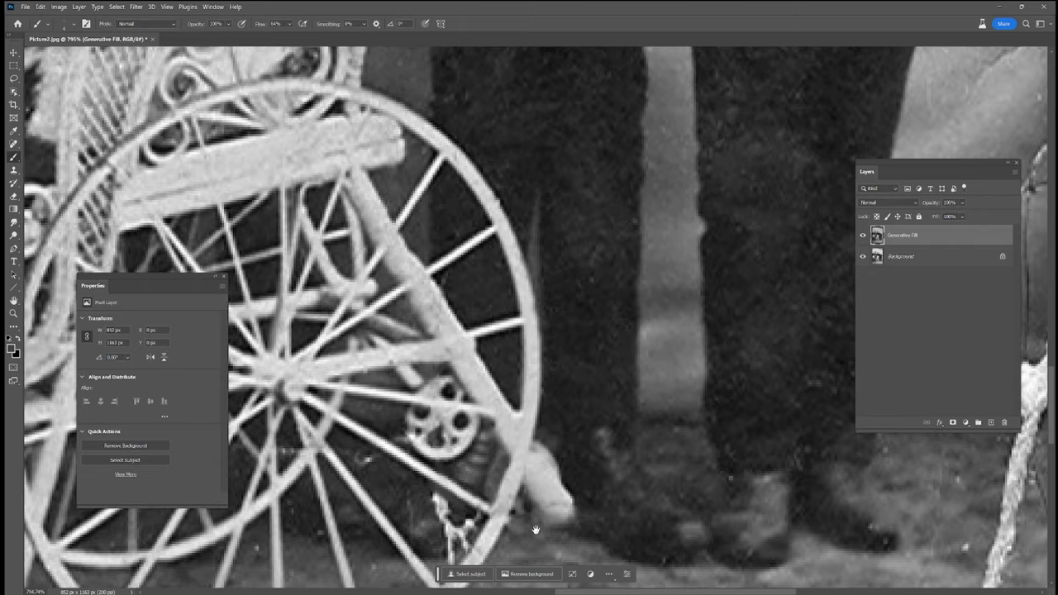
pyautogui.moveTo(534, 528); pyautogui.dragTo(549, 489)
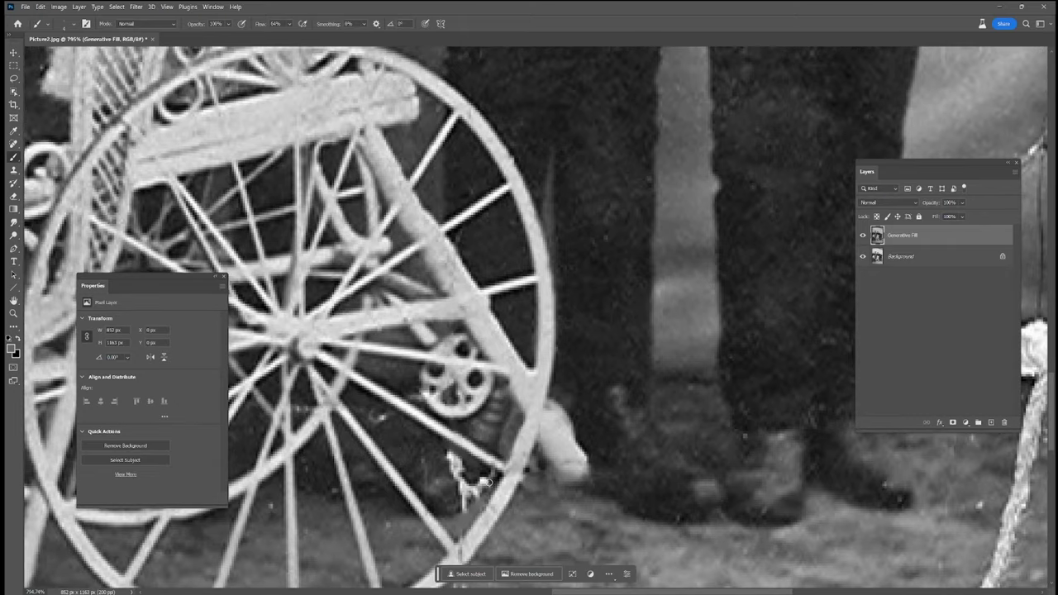
pyautogui.moveTo(456, 514); pyautogui.dragTo(484, 480)
pyautogui.press('j')
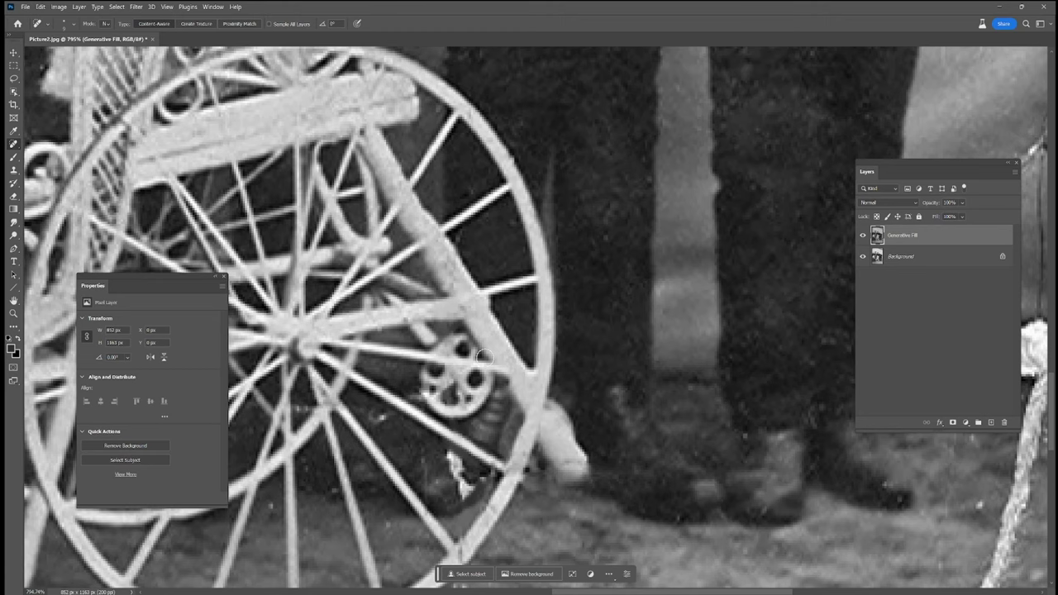
# Step: Heal the small speck beside the wheel hub and the white specks below it
pyautogui.click(383, 420)
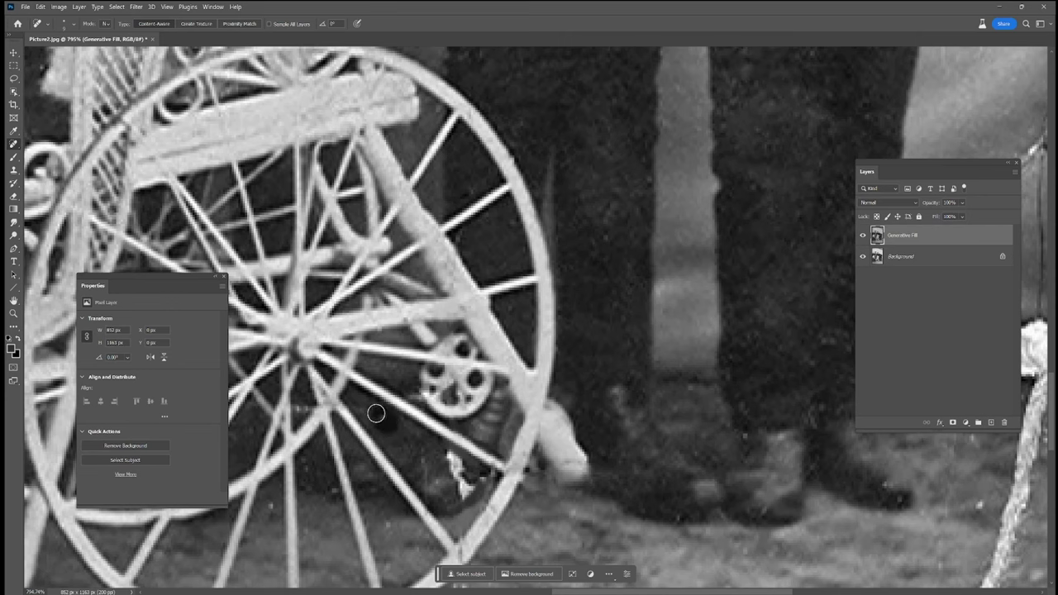
pyautogui.moveTo(440, 463); pyautogui.dragTo(478, 477)
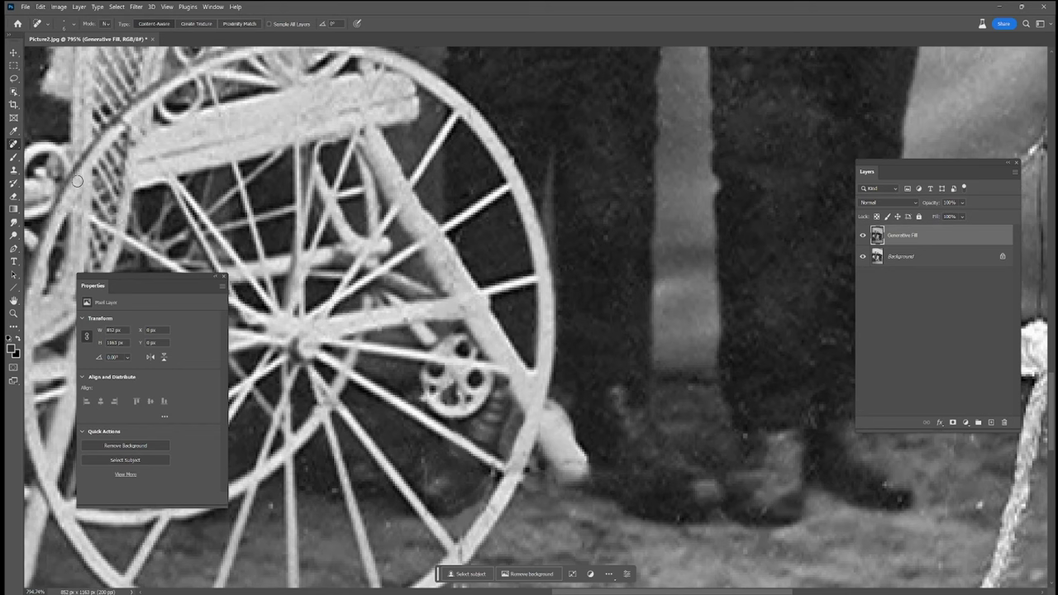
pyautogui.click(14, 158)
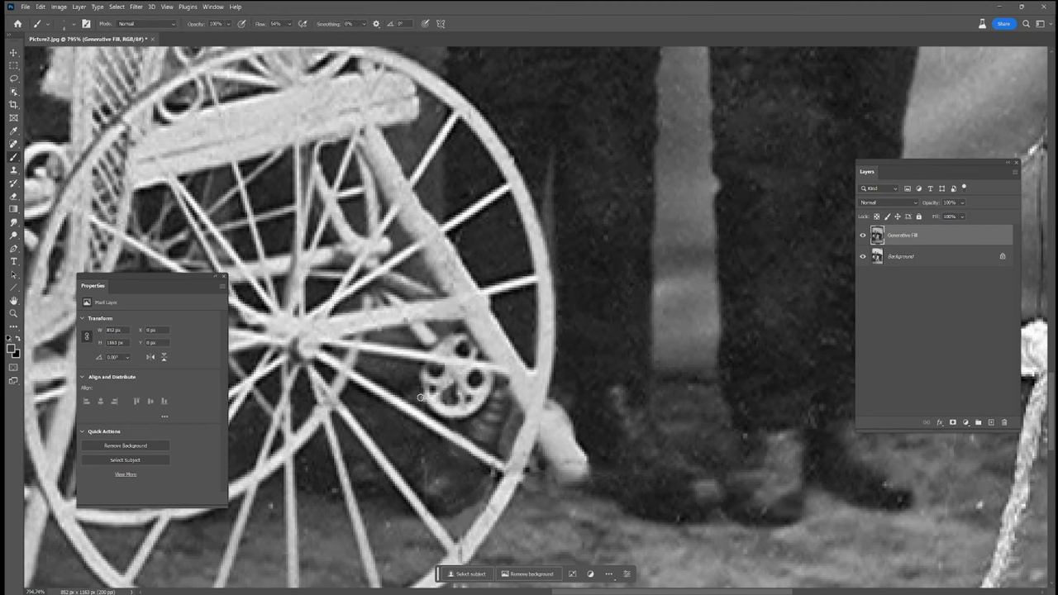
pyautogui.scroll(-1, 405, 478)
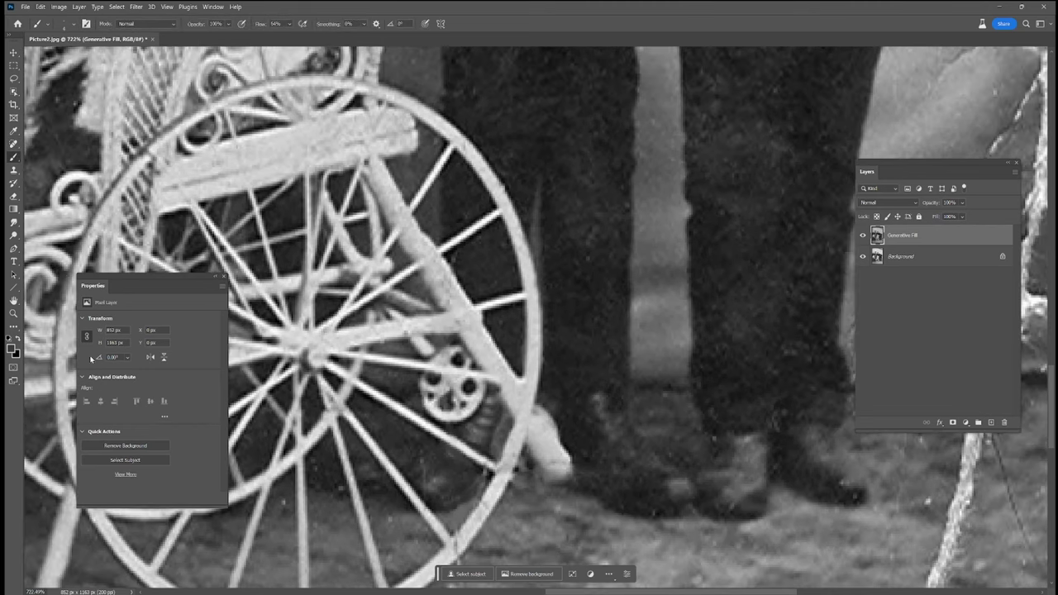
pyautogui.press('j')
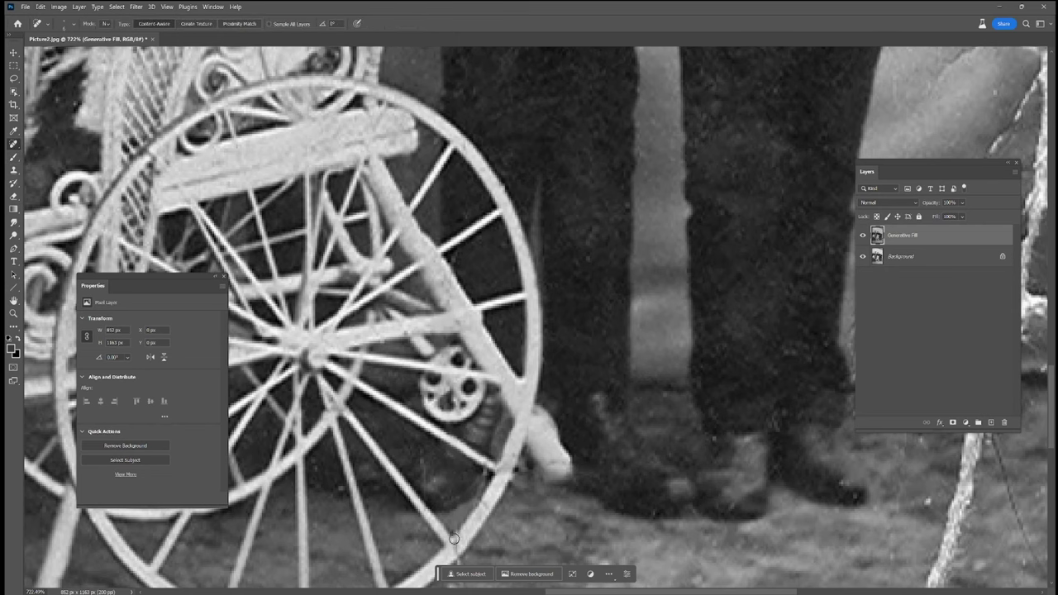
# Step: Heal the blemishes on the wheel's lower edge and rim, and marks on the ground
pyautogui.moveTo(535, 528); pyautogui.dragTo(550, 426)
pyautogui.moveTo(472, 481)
pyautogui.mouseDown()
pyautogui.moveTo(457, 516)
pyautogui.moveTo(467, 529)
pyautogui.mouseUp()
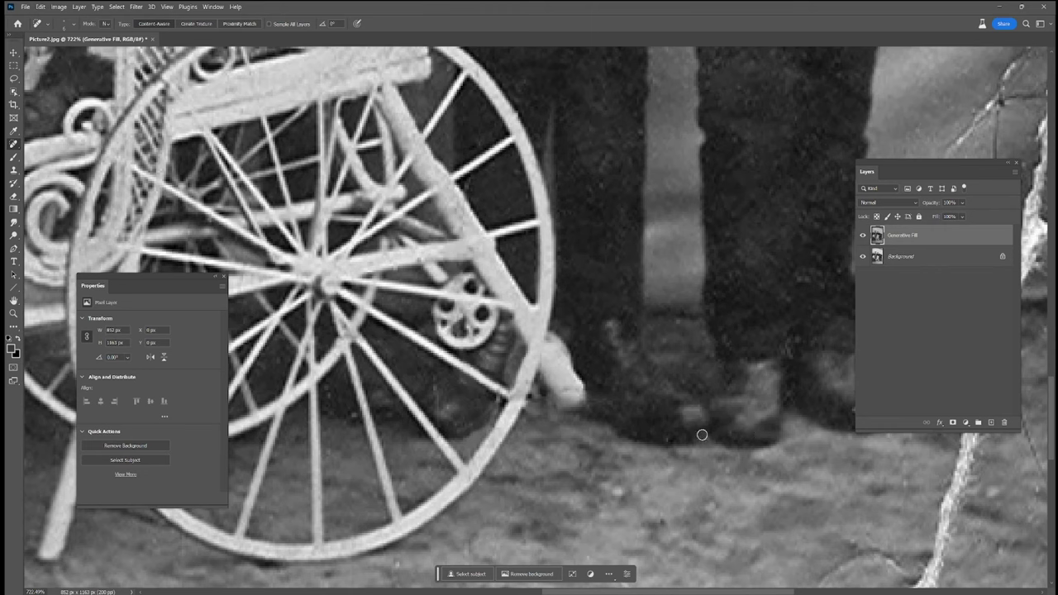
pyautogui.moveTo(463, 542); pyautogui.dragTo(440, 556)
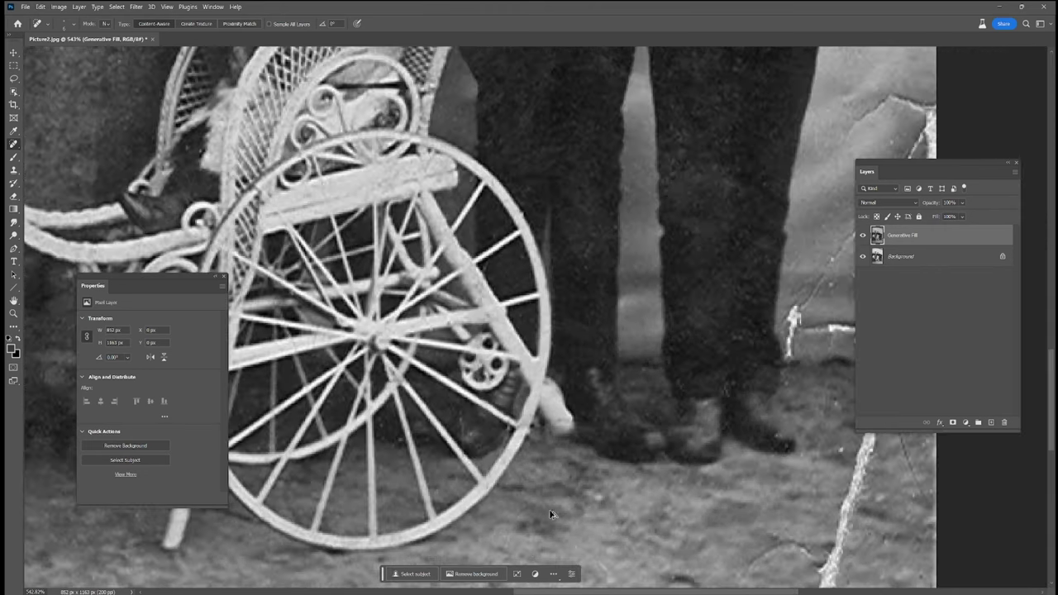
pyautogui.scroll(-2, 551, 517)
pyautogui.moveTo(662, 499); pyautogui.dragTo(414, 408)
pyautogui.moveTo(500, 488)
pyautogui.mouseDown()
pyautogui.moveTo(546, 456)
pyautogui.moveTo(571, 469)
pyautogui.moveTo(515, 445)
pyautogui.mouseUp()
pyautogui.moveTo(348, 471); pyautogui.dragTo(362, 493)
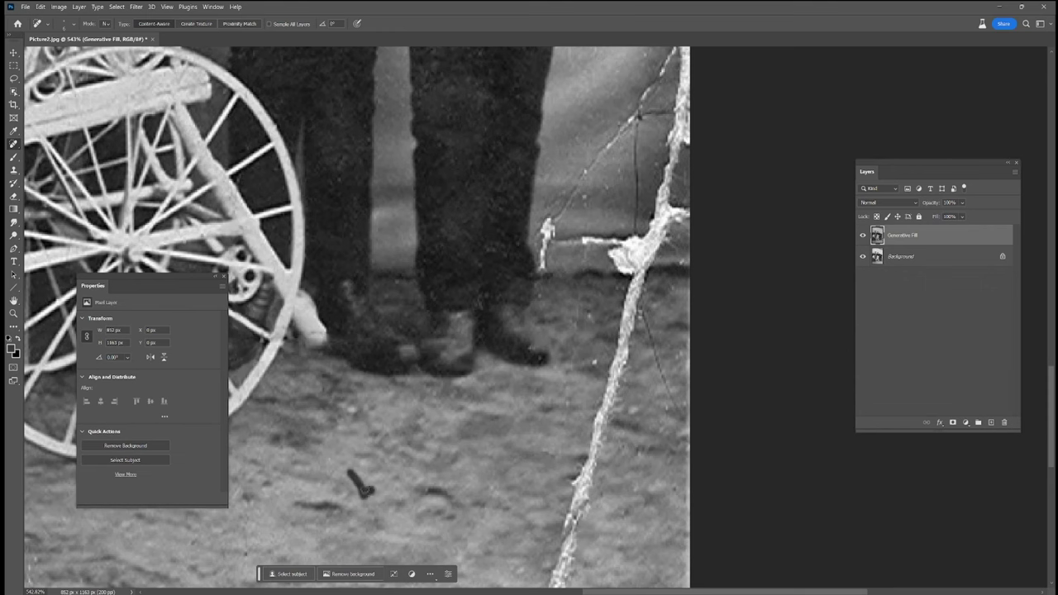
# Step: Heal the ground spots beneath the pram and the lower part of the long white crack
pyautogui.moveTo(446, 497); pyautogui.dragTo(425, 489)
pyautogui.scroll(-2, 577, 373)
pyautogui.scroll(-2, 545, 396)
pyautogui.scroll(-1, 521, 413)
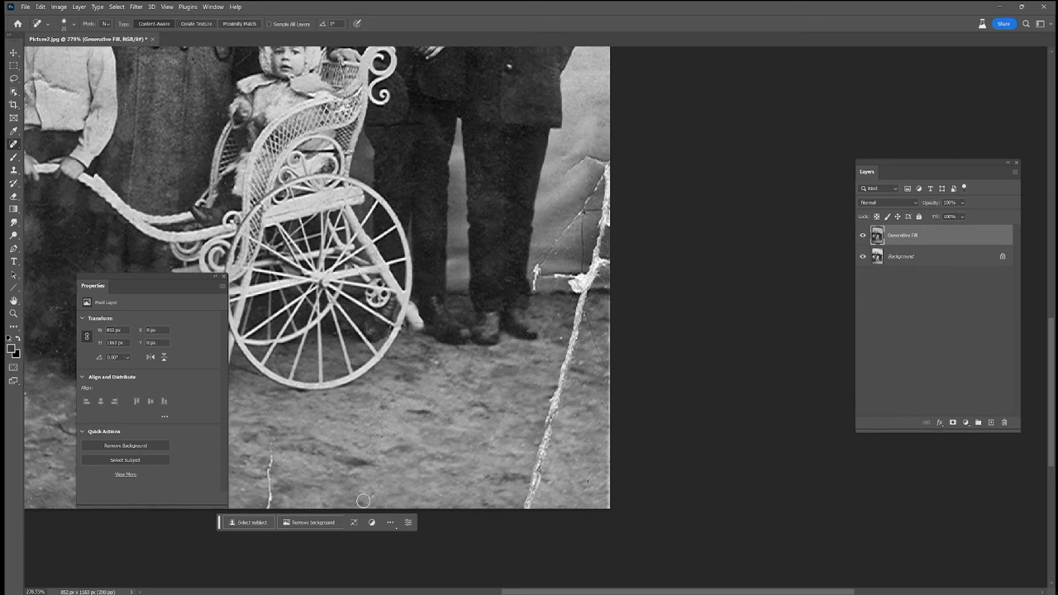
pyautogui.moveTo(360, 479); pyautogui.dragTo(378, 457)
pyautogui.moveTo(549, 408); pyautogui.dragTo(525, 507)
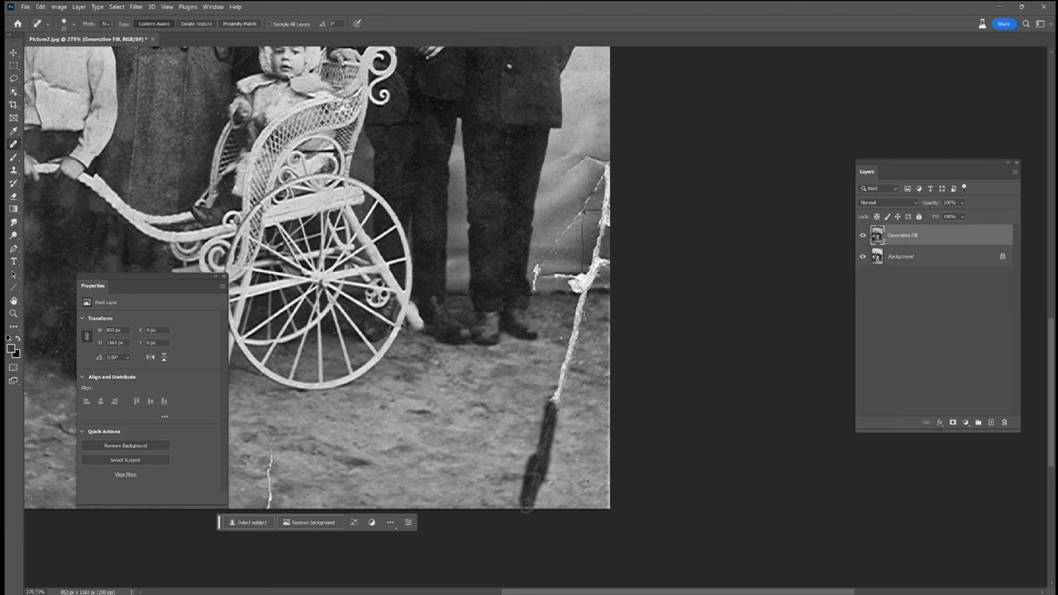
pyautogui.click(584, 484)
pyautogui.moveTo(567, 484); pyautogui.dragTo(527, 486)
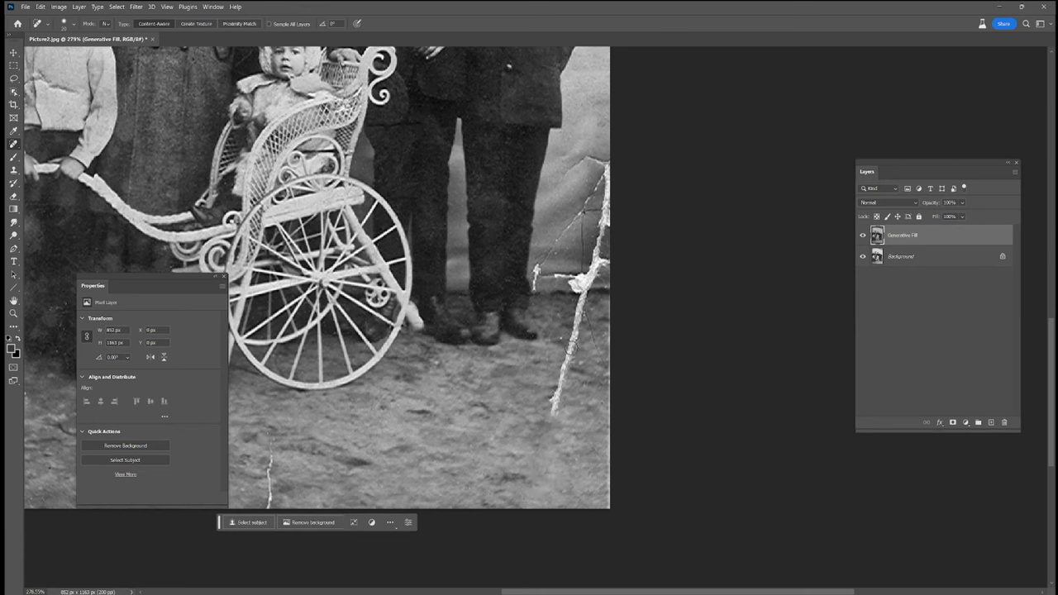
# Step: Heal the lower ground crack and the crack along the photo's right edge
pyautogui.moveTo(577, 340); pyautogui.dragTo(547, 415)
pyautogui.moveTo(573, 371); pyautogui.dragTo(554, 417)
pyautogui.click(549, 415)
pyautogui.moveTo(566, 339)
pyautogui.mouseDown()
pyautogui.moveTo(552, 388)
pyautogui.moveTo(538, 381)
pyautogui.moveTo(577, 390)
pyautogui.mouseUp()
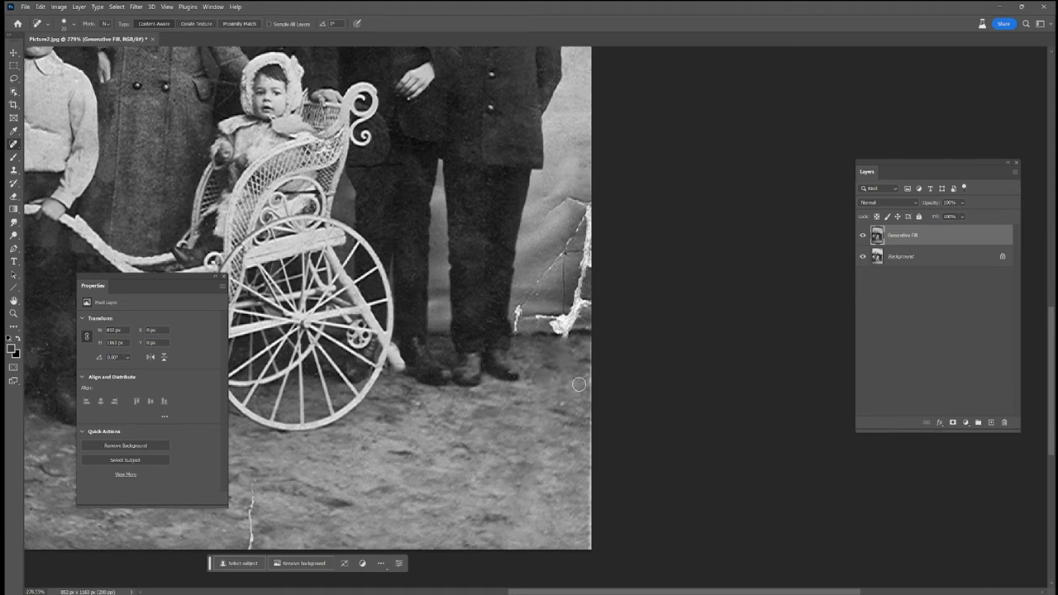
pyautogui.moveTo(588, 461); pyautogui.dragTo(590, 540)
# Step: Try healing the big crack beside the man's legs, then undo the failed stroke
pyautogui.scroll(3, 553, 387)
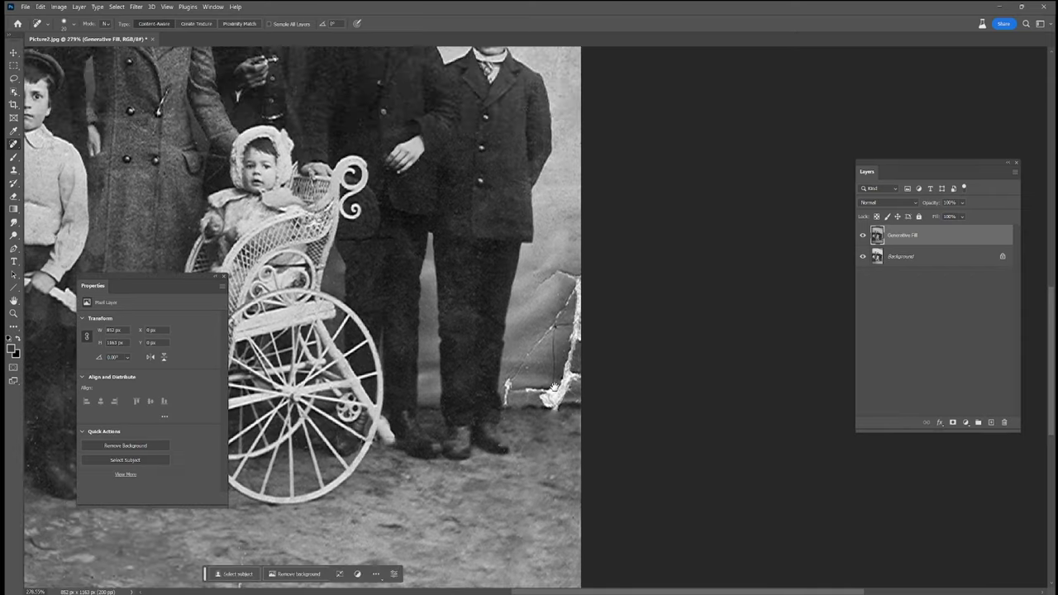
pyautogui.moveTo(527, 332)
pyautogui.mouseDown()
pyautogui.moveTo(576, 320)
pyautogui.moveTo(551, 391)
pyautogui.mouseUp()
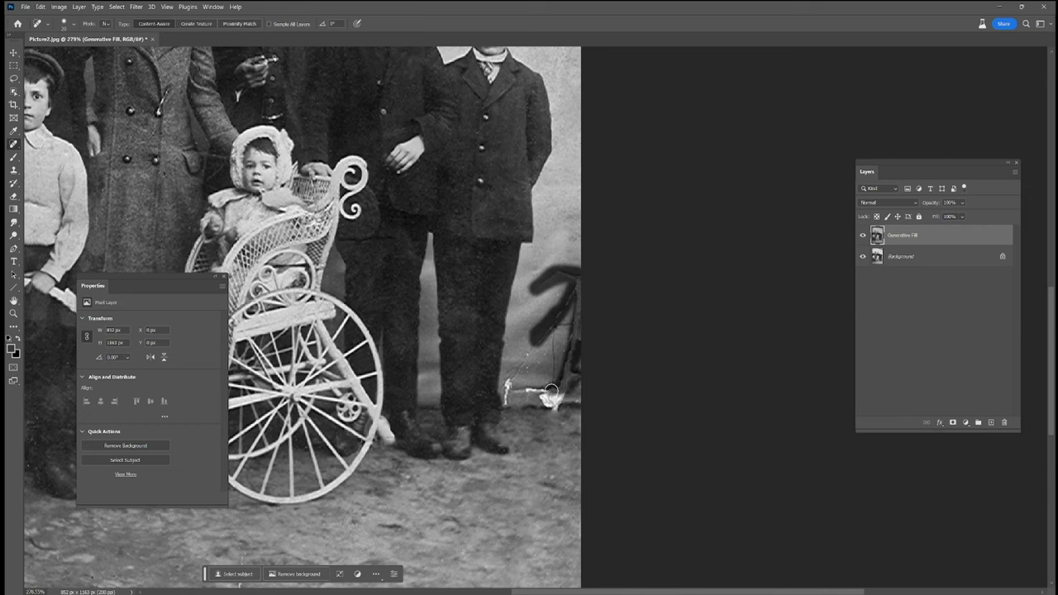
pyautogui.moveTo(551, 391); pyautogui.dragTo(586, 398)
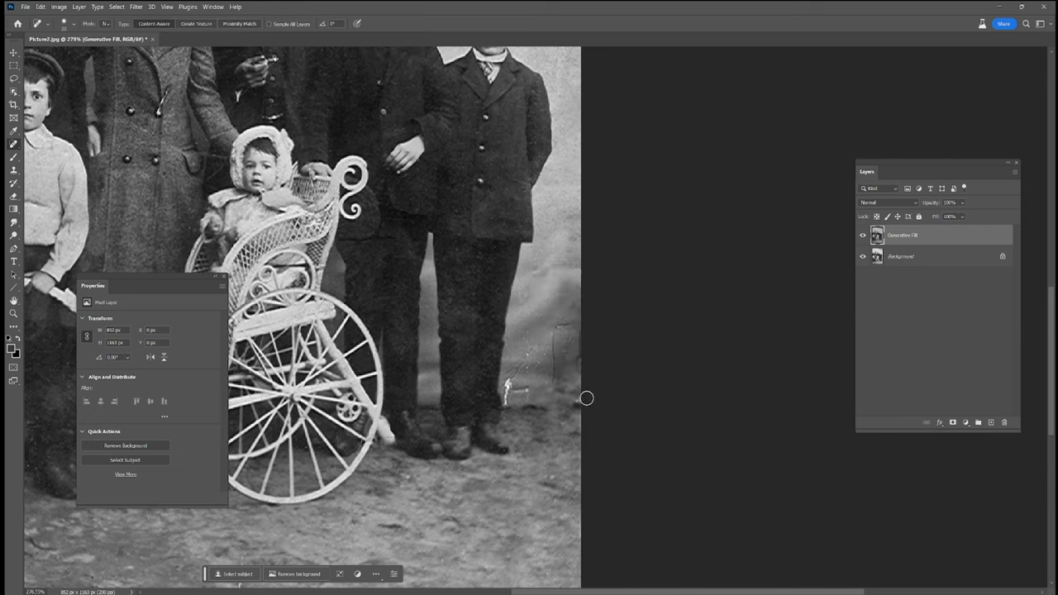
pyautogui.hotkey('ctrl', 'z')
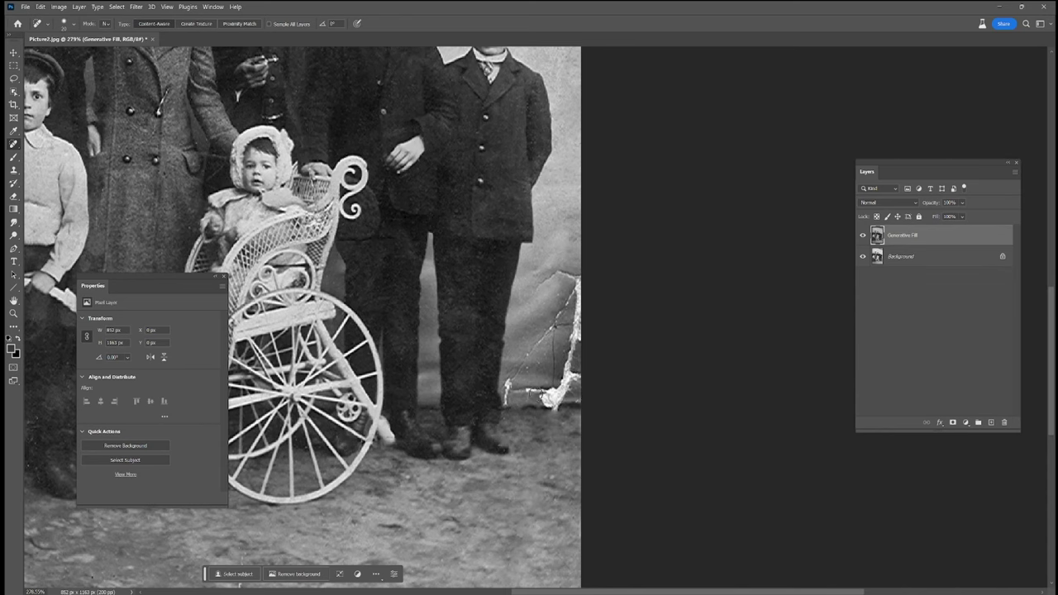
pyautogui.click(13, 80)
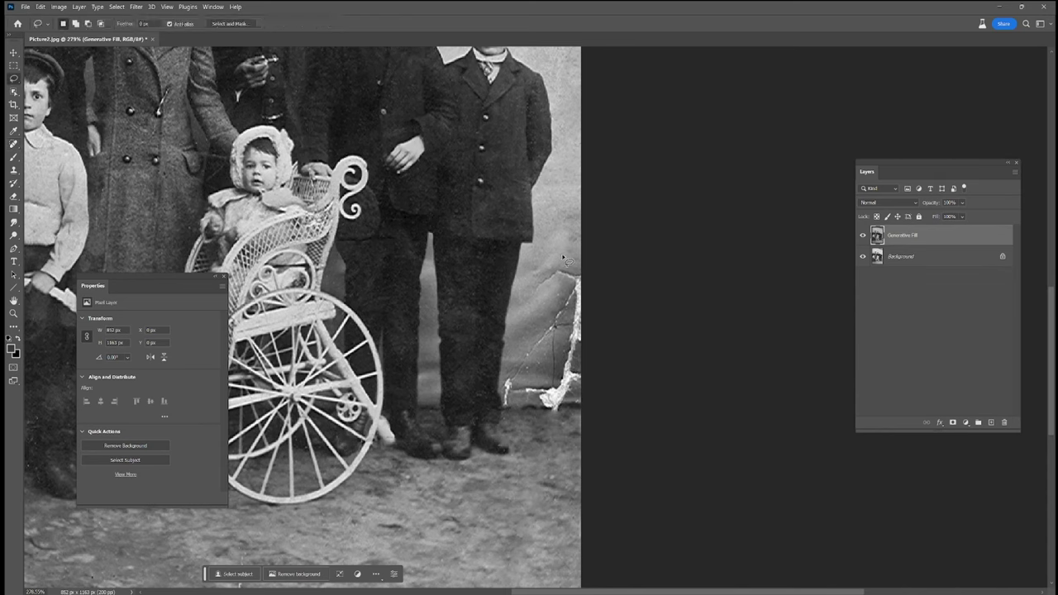
# Step: Lasso the right-edge crack and replace it with a chosen Generative Fill variation
pyautogui.moveTo(564, 258); pyautogui.dragTo(527, 302)
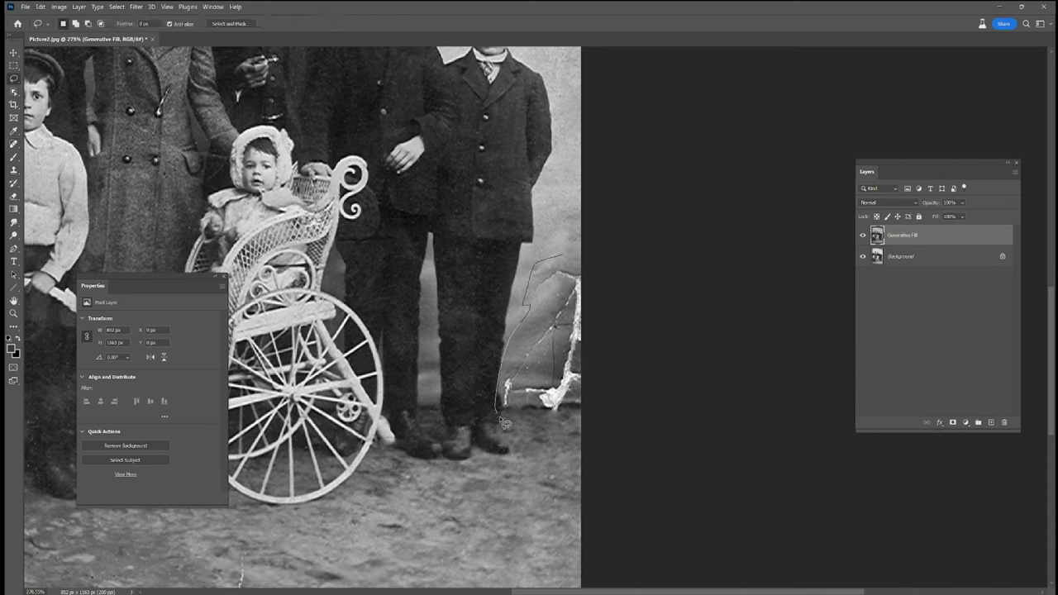
pyautogui.moveTo(515, 340); pyautogui.dragTo(614, 230)
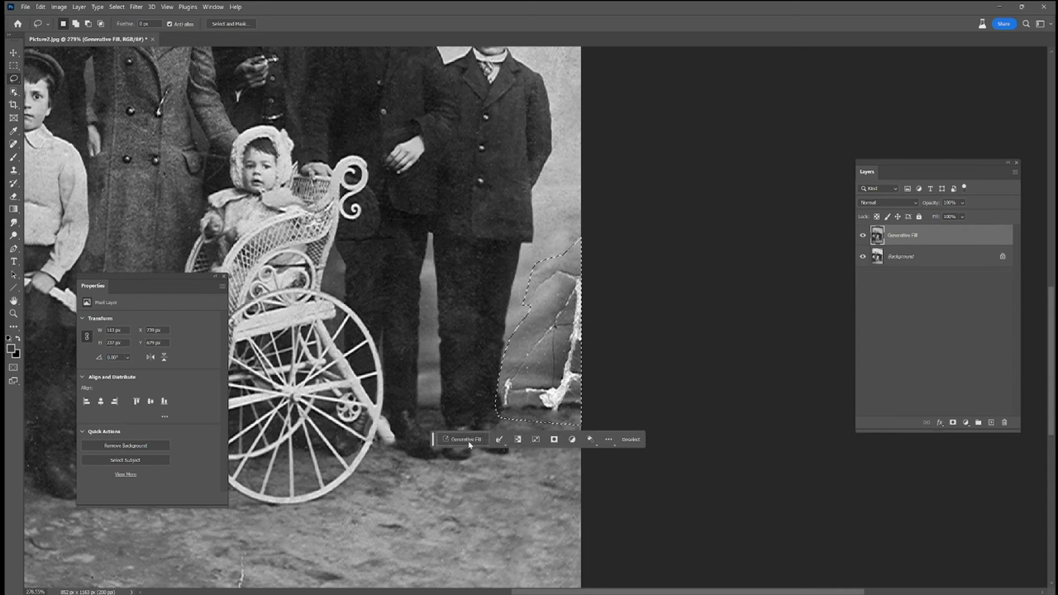
pyautogui.click(585, 440)
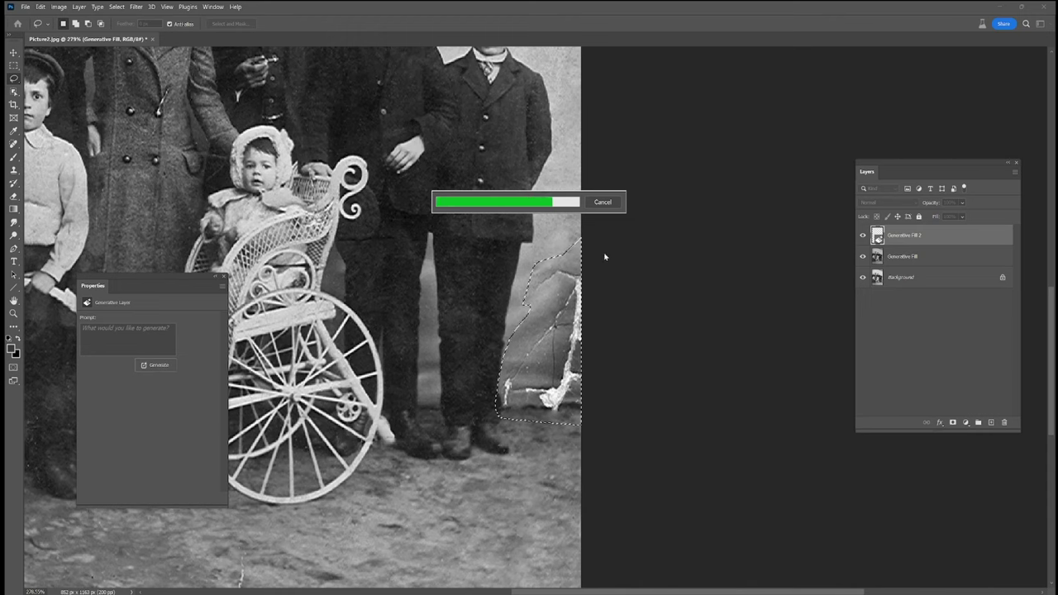
pyautogui.moveTo(128, 406)
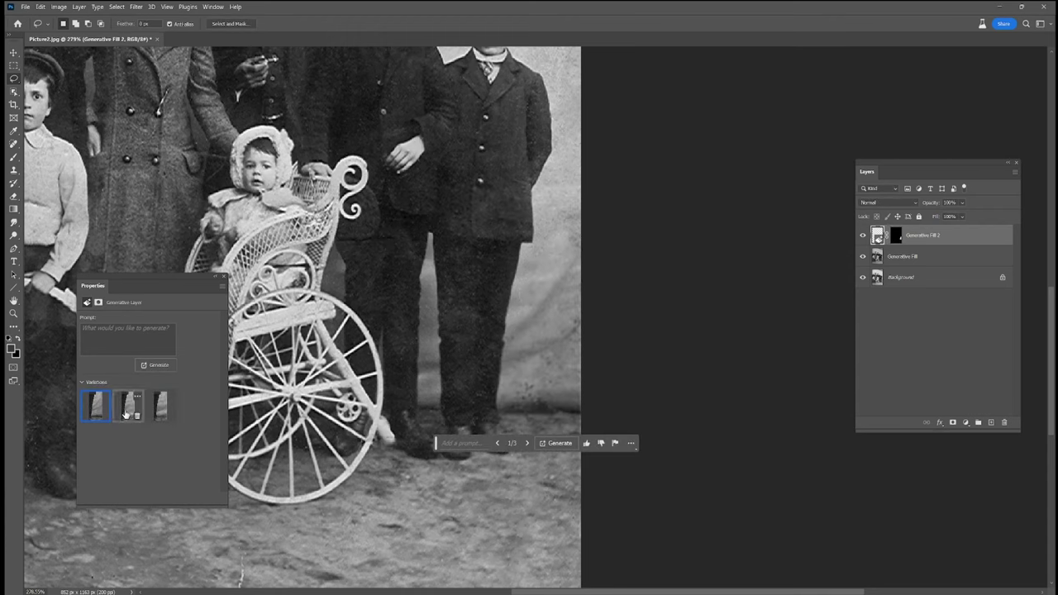
pyautogui.moveTo(160, 405)
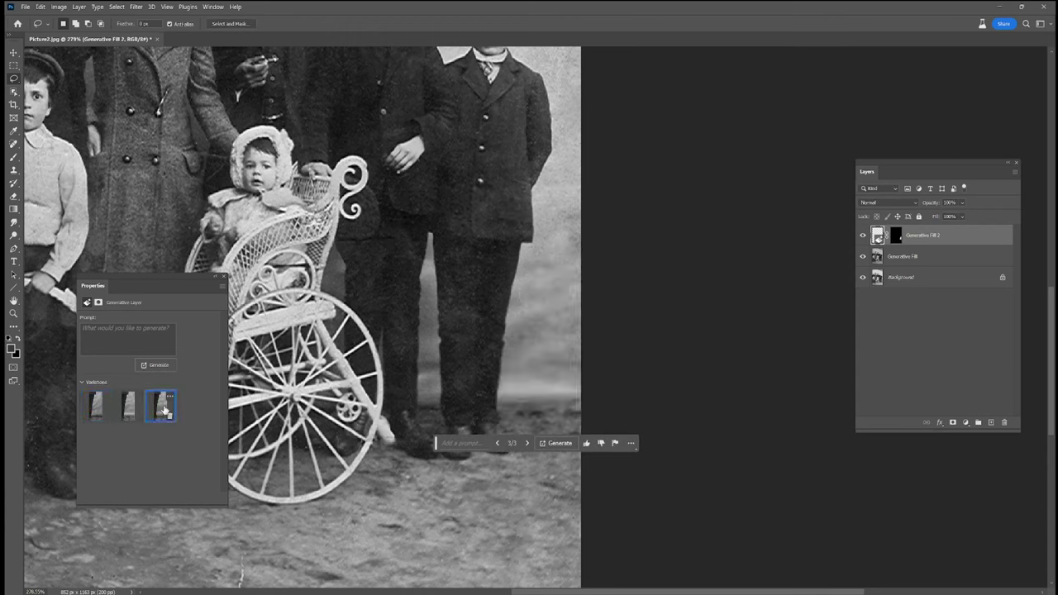
pyautogui.click(129, 408)
# Step: Merge the new and earlier Generative Fill layers into one layer
pyautogui.keyDown('shift'); pyautogui.click(916, 256); pyautogui.keyUp('shift')
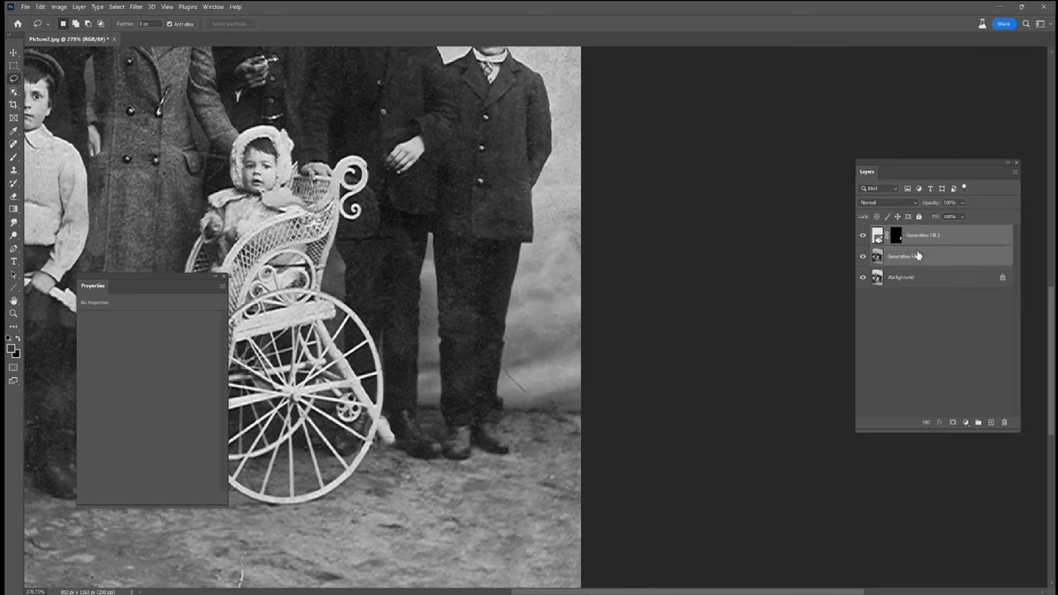
pyautogui.rightClick(916, 257)
pyautogui.click(944, 500)
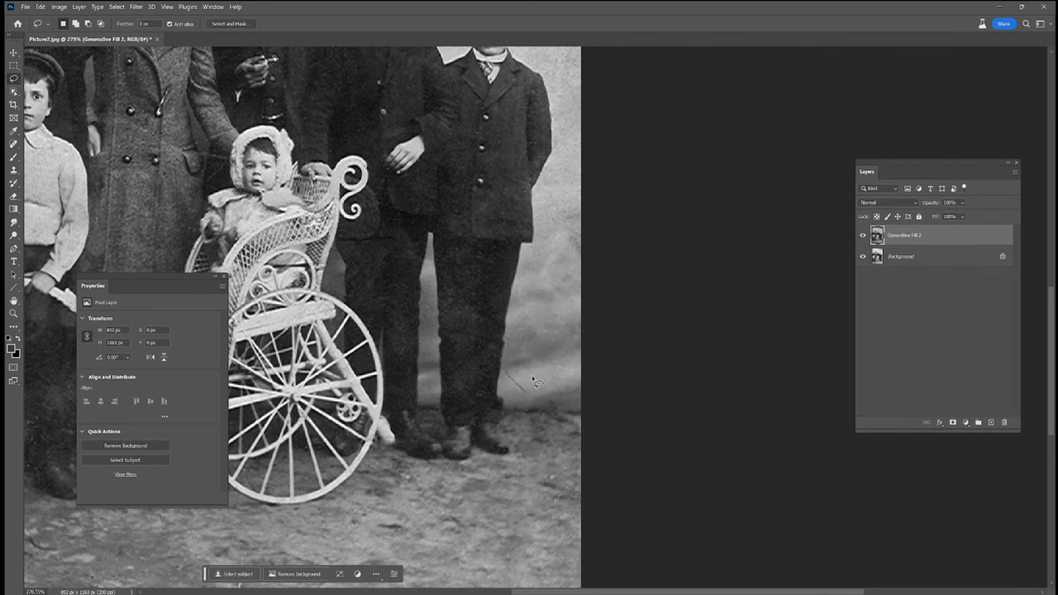
# Step: Spot-heal the white scratch below the pram wheel
pyautogui.click(14, 144)
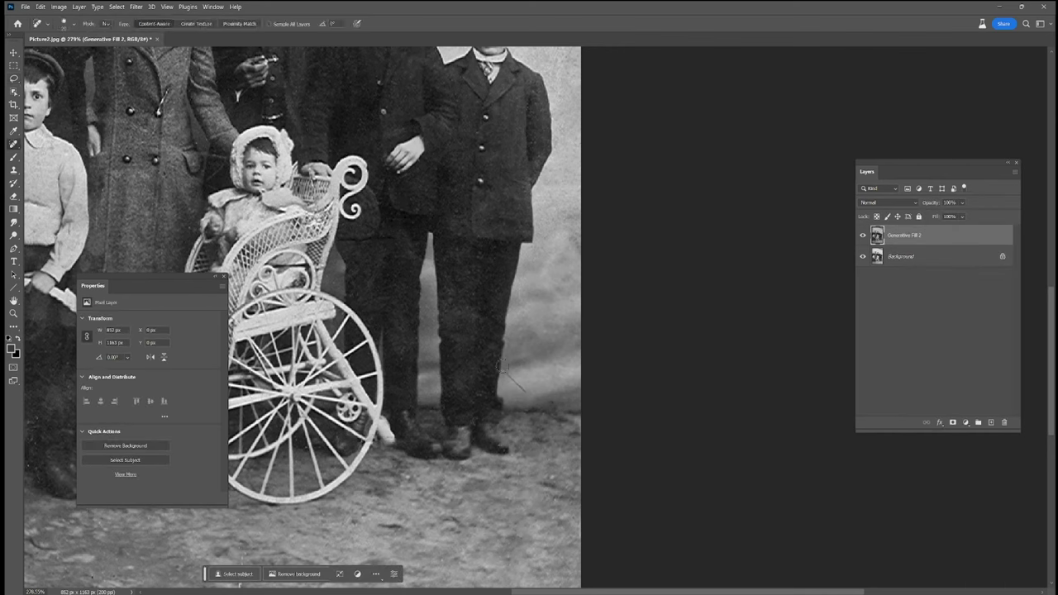
pyautogui.scroll(1, 573, 307)
pyautogui.scroll(3, 582, 334)
pyautogui.scroll(1, 602, 355)
pyautogui.scroll(1, 628, 331)
pyautogui.hscroll(-3, 661, 347)
pyautogui.scroll(-1, 661, 347)
pyautogui.scroll(-1, 627, 405)
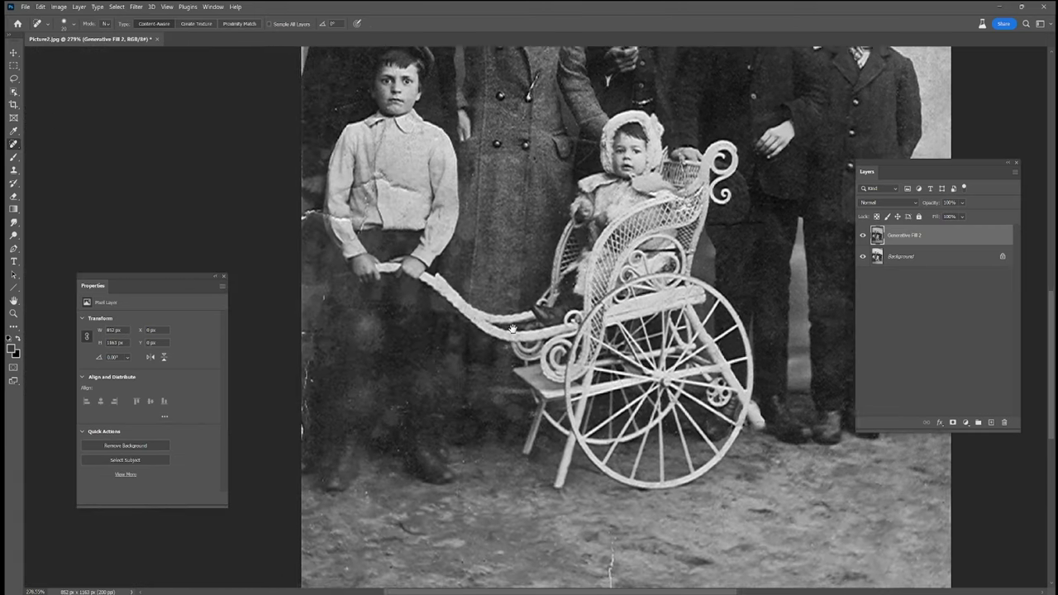
pyautogui.scroll(-1, 603, 446)
pyautogui.moveTo(592, 469); pyautogui.dragTo(593, 537)
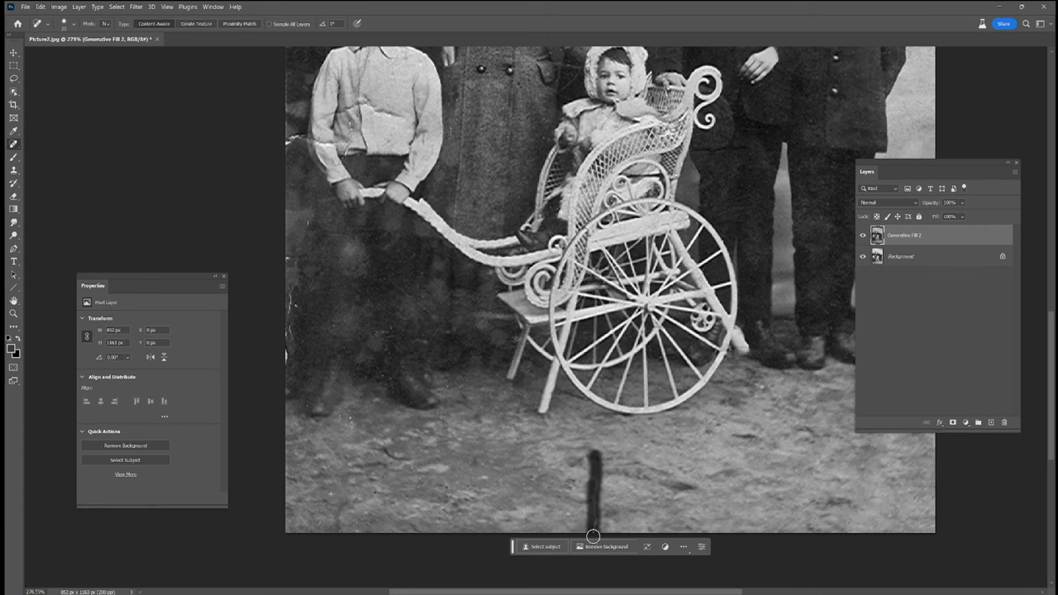
# Step: Heal the specks and marks in the ground and the light streak along the left edge
pyautogui.click(466, 484)
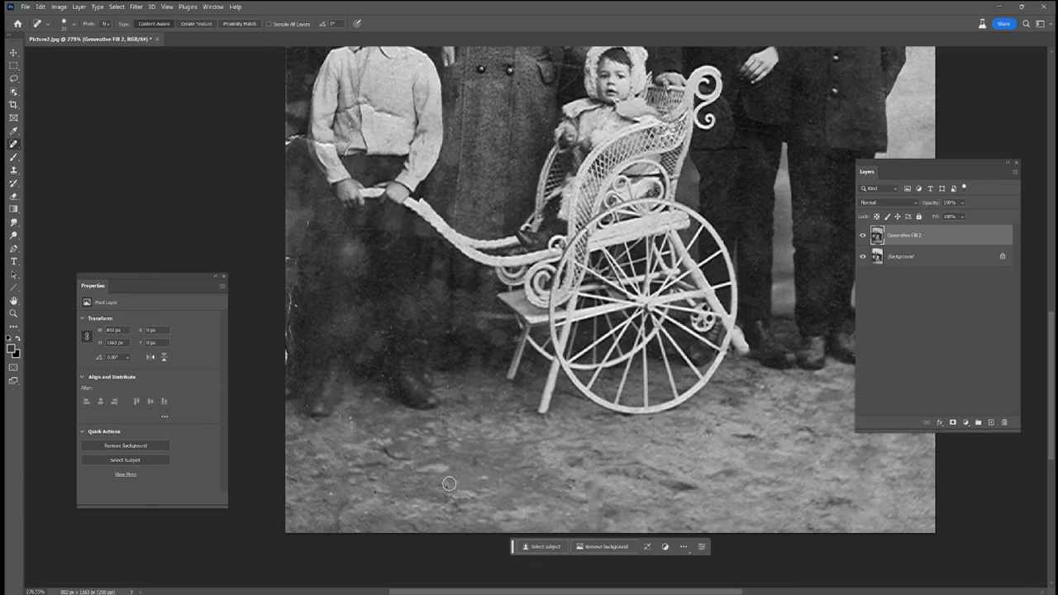
pyautogui.moveTo(443, 408); pyautogui.dragTo(442, 426)
pyautogui.moveTo(381, 449); pyautogui.dragTo(417, 464)
pyautogui.click(459, 482)
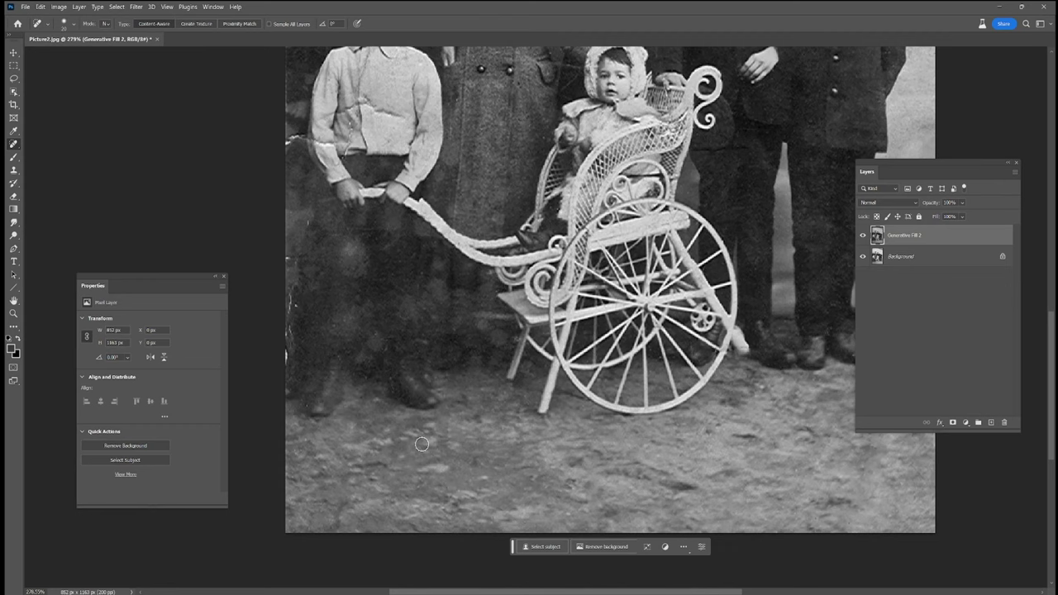
pyautogui.moveTo(286, 309); pyautogui.dragTo(283, 361)
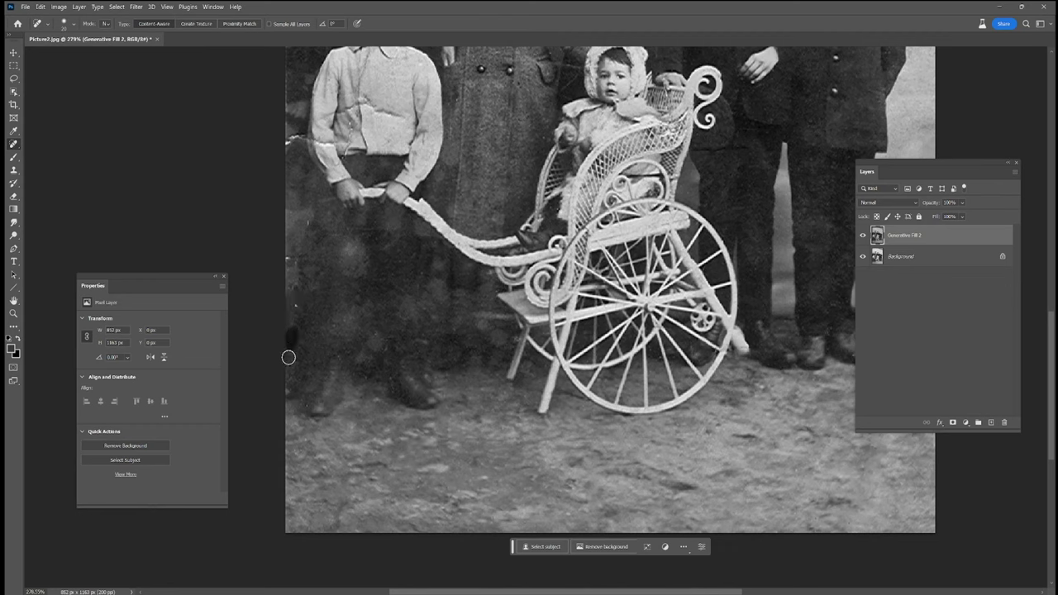
pyautogui.moveTo(293, 319); pyautogui.dragTo(290, 256)
pyautogui.moveTo(385, 342); pyautogui.dragTo(476, 486)
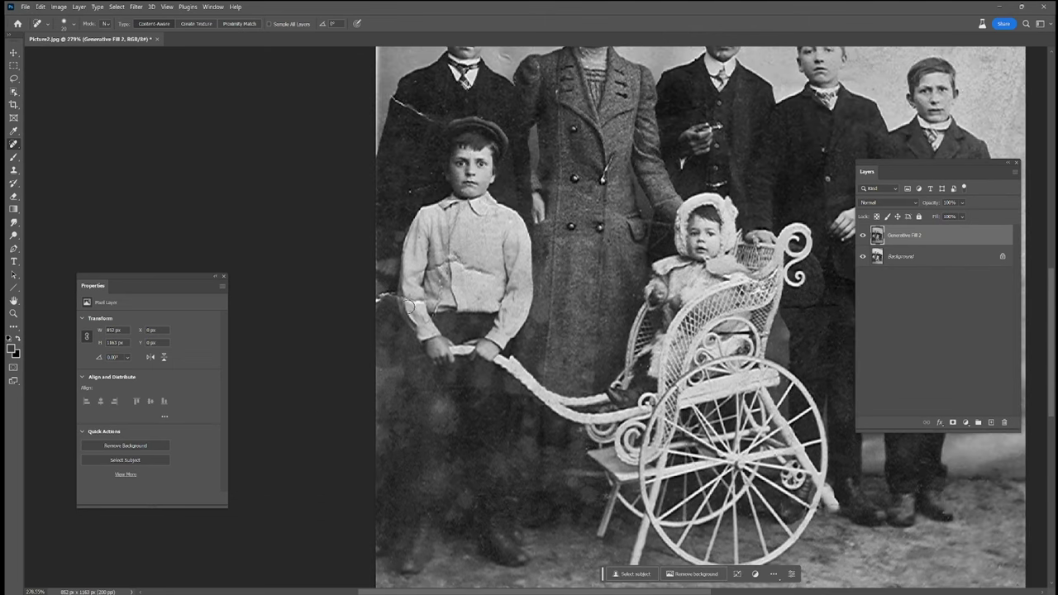
# Step: Heal the cracks left of the boy's arm and along his sleeve edge
pyautogui.scroll(2, 408, 306)
pyautogui.scroll(1, 407, 306)
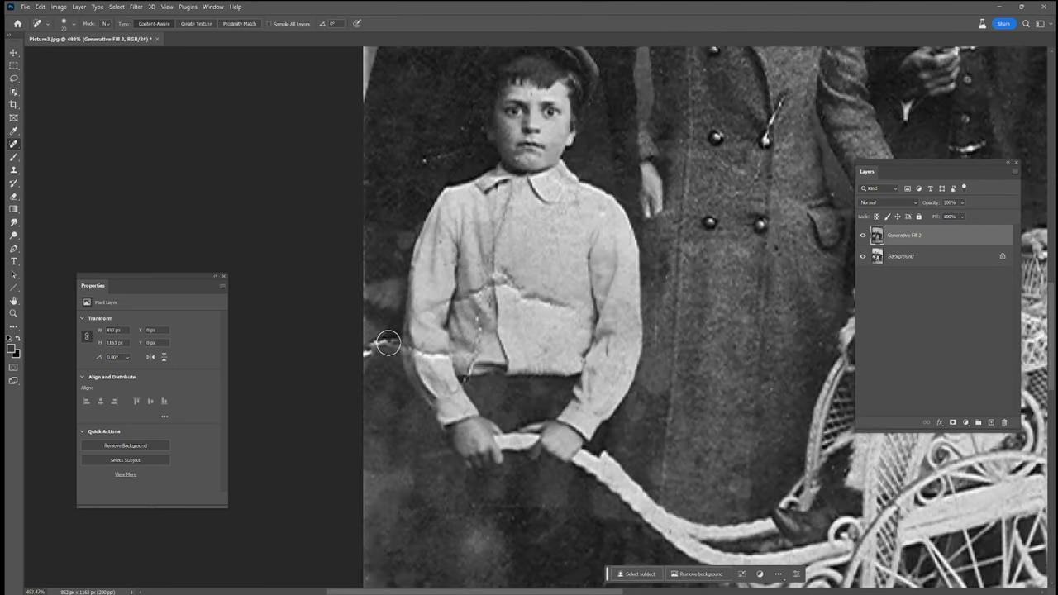
pyautogui.moveTo(388, 342); pyautogui.dragTo(365, 348)
pyautogui.moveTo(408, 348); pyautogui.dragTo(426, 368)
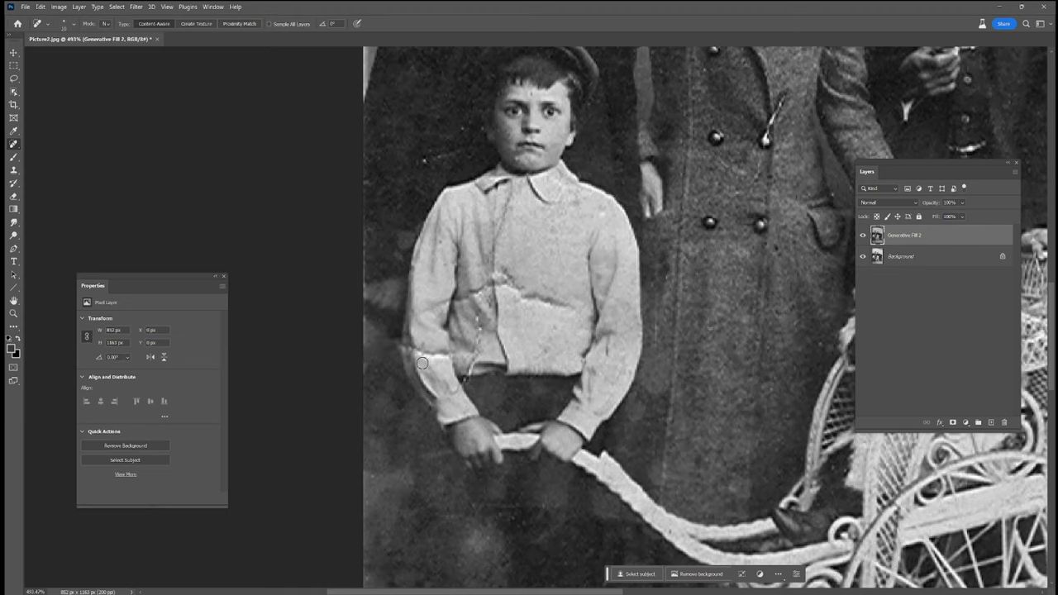
pyautogui.scroll(2, 416, 365)
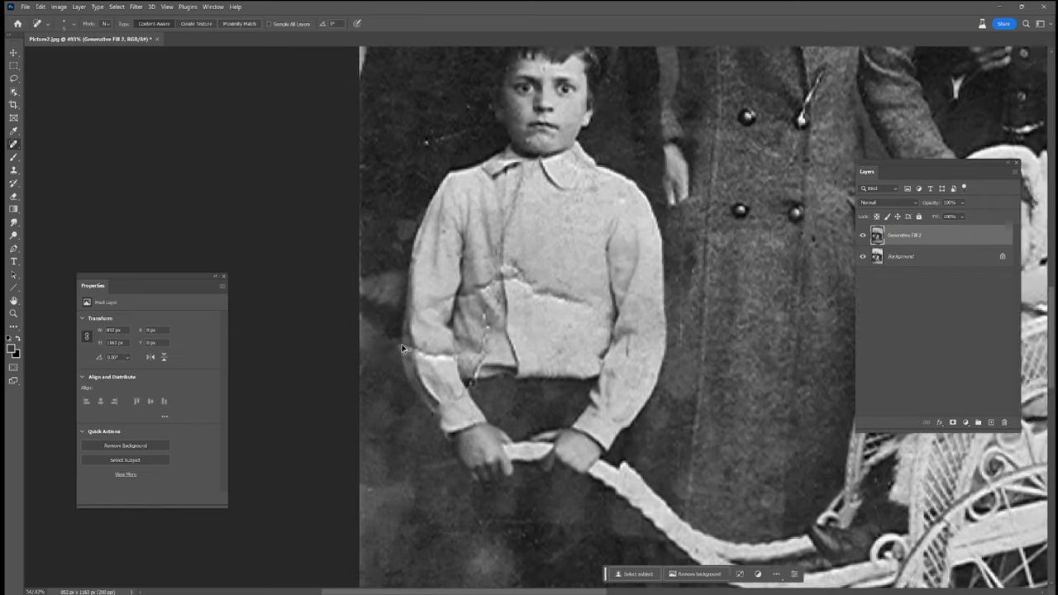
pyautogui.scroll(2, 405, 368)
pyautogui.moveTo(426, 341)
pyautogui.mouseDown()
pyautogui.moveTo(460, 378)
pyautogui.moveTo(497, 388)
pyautogui.moveTo(515, 347)
pyautogui.moveTo(521, 288)
pyautogui.mouseUp()
# Step: Heal the crack across the boy's shirt and the chain-line marks on it
pyautogui.scroll(-1, 526, 331)
pyautogui.moveTo(564, 222); pyautogui.dragTo(644, 268)
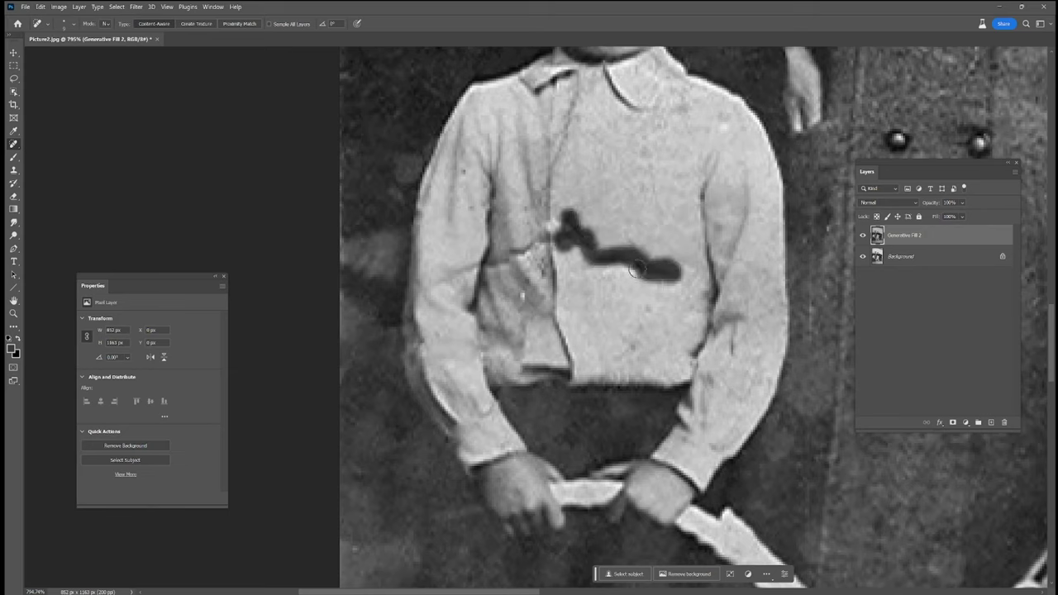
pyautogui.moveTo(644, 268); pyautogui.dragTo(600, 245)
pyautogui.click(582, 245)
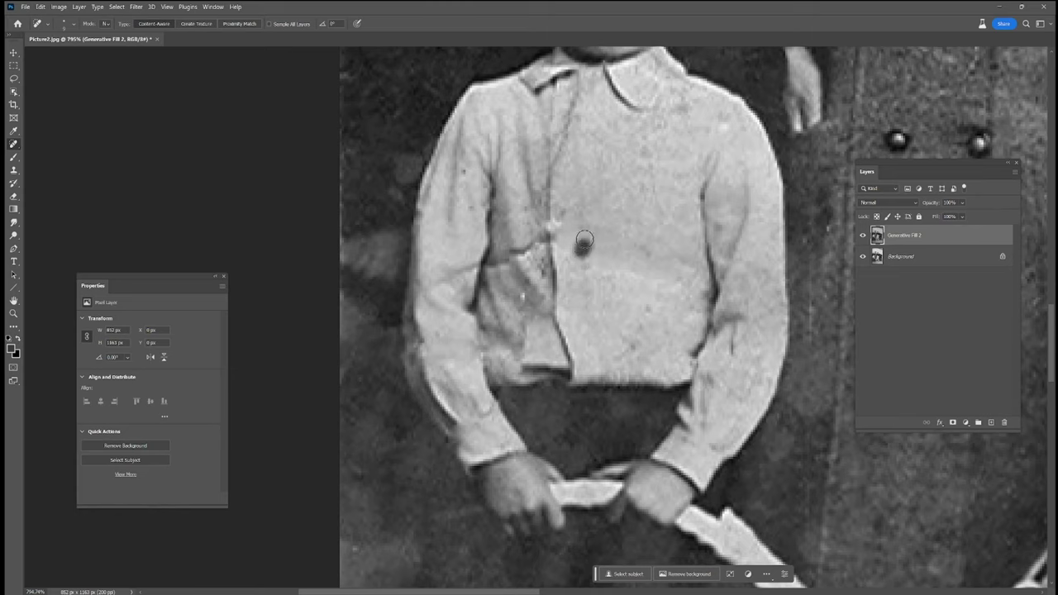
pyautogui.click(551, 223)
pyautogui.moveTo(547, 239)
pyautogui.mouseDown()
pyautogui.moveTo(535, 254)
pyautogui.moveTo(507, 248)
pyautogui.moveTo(487, 270)
pyautogui.moveTo(468, 256)
pyautogui.mouseUp()
pyautogui.click(551, 238)
pyautogui.click(457, 265)
pyautogui.click(498, 268)
# Step: Heal marks on both sleeves, near the placket, and streaks beside the boy
pyautogui.moveTo(739, 332); pyautogui.dragTo(733, 351)
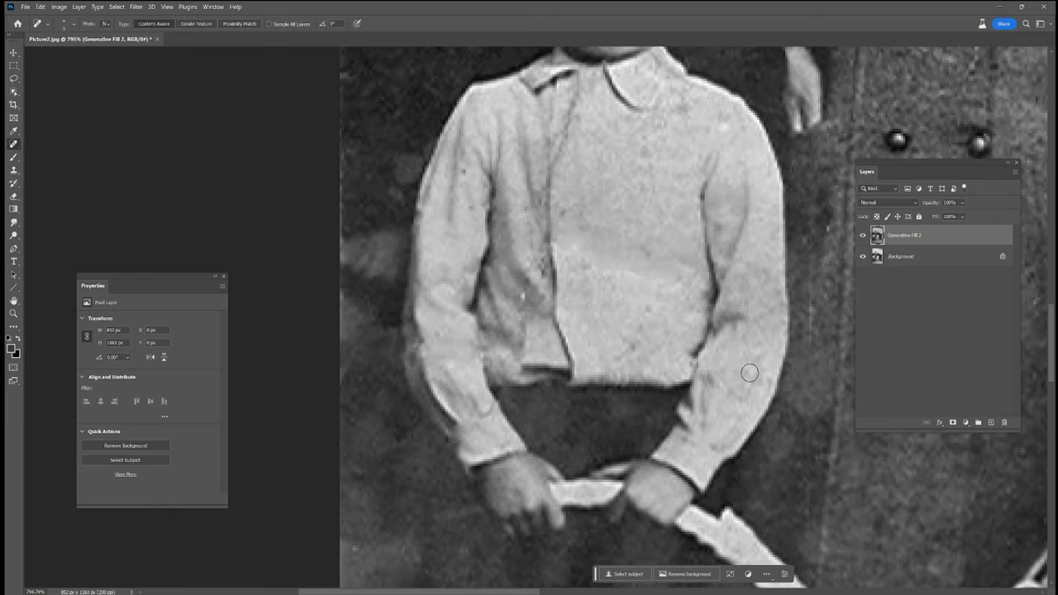
pyautogui.click(647, 307)
pyautogui.click(520, 296)
pyautogui.click(531, 213)
pyautogui.click(572, 214)
pyautogui.click(531, 210)
pyautogui.click(469, 206)
pyautogui.moveTo(344, 273)
pyautogui.mouseDown()
pyautogui.moveTo(344, 345)
pyautogui.moveTo(327, 400)
pyautogui.mouseUp()
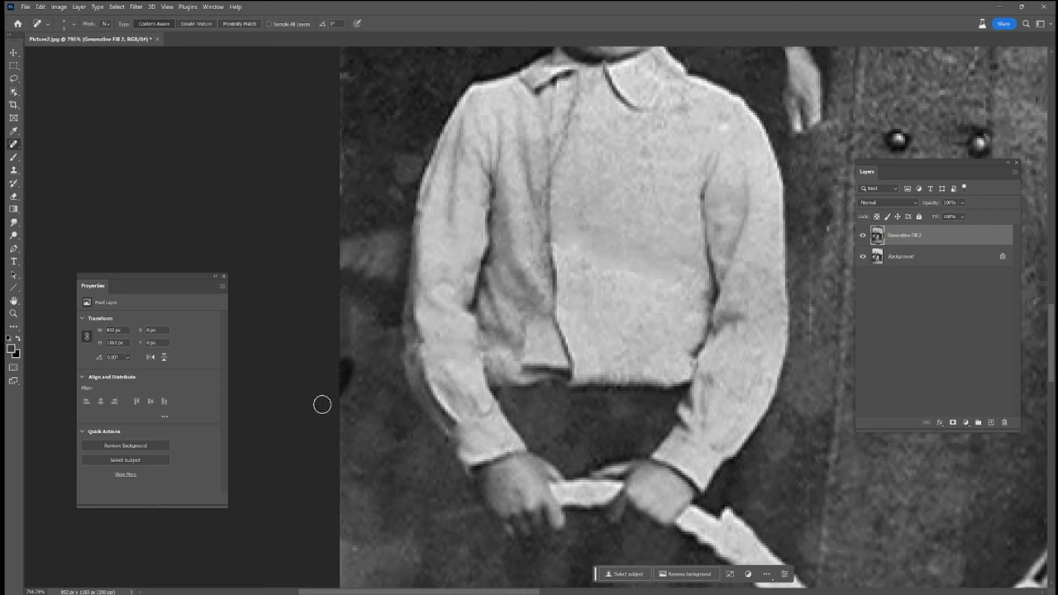
# Step: Heal the sweater and collar marks plus two white specks in the background
pyautogui.scroll(5, 664, 195)
pyautogui.click(651, 298)
pyautogui.moveTo(613, 275); pyautogui.dragTo(618, 307)
pyautogui.click(603, 284)
pyautogui.click(583, 370)
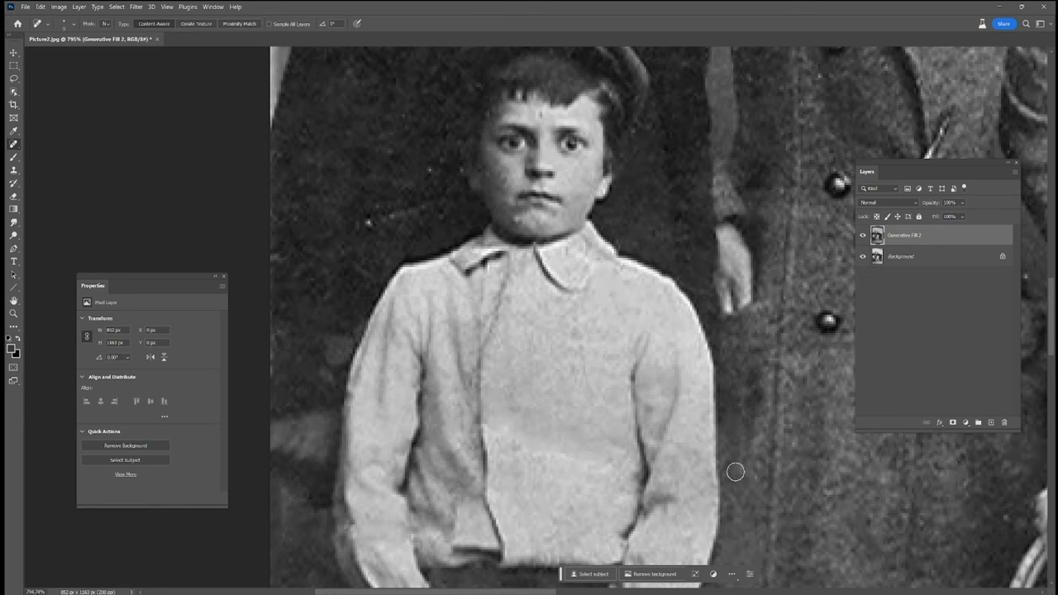
pyautogui.click(368, 221)
pyautogui.click(431, 170)
# Step: Heal the bright scratches and marks around the coat button
pyautogui.scroll(3, 692, 287)
pyautogui.hscroll(-5, 691, 287)
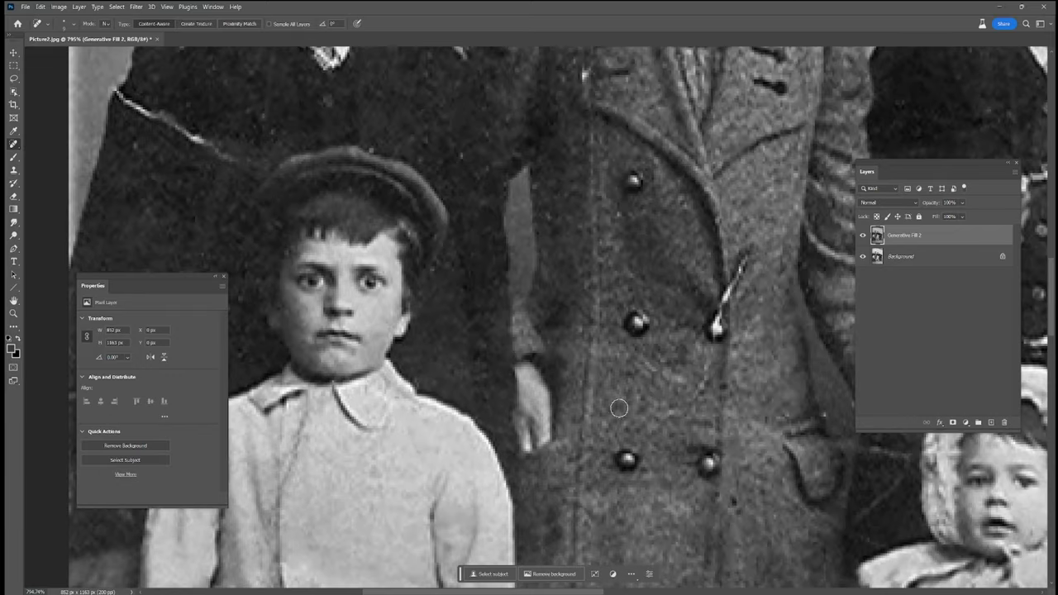
pyautogui.moveTo(696, 403); pyautogui.dragTo(711, 355)
pyautogui.moveTo(717, 317)
pyautogui.mouseDown()
pyautogui.moveTo(745, 260)
pyautogui.moveTo(720, 317)
pyautogui.mouseUp()
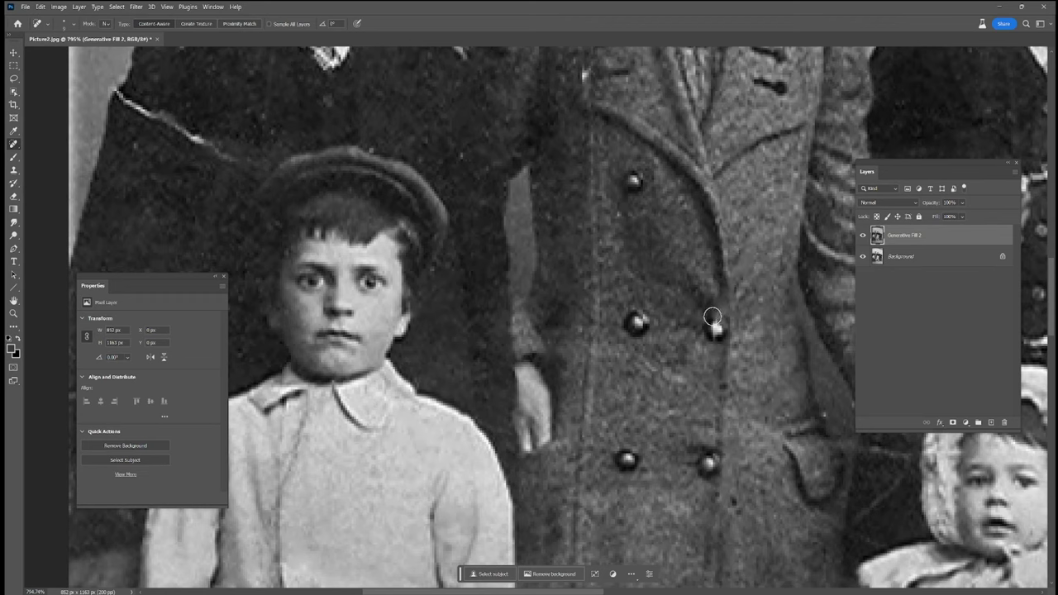
pyautogui.moveTo(719, 385); pyautogui.dragTo(727, 389)
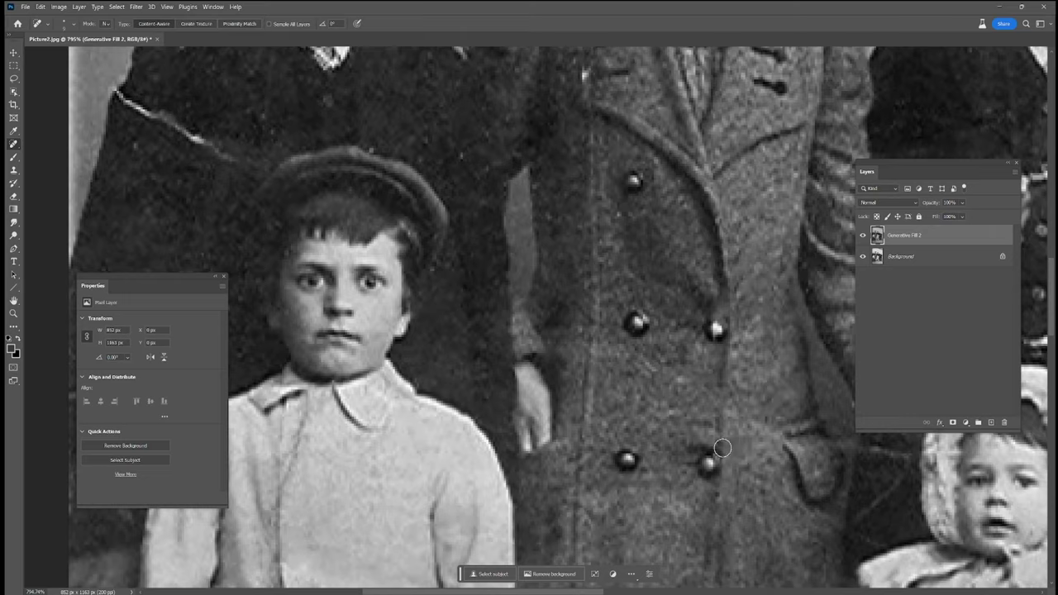
# Step: Heal the white crack on the dark coat and two background blemishes
pyautogui.scroll(-1, 613, 351)
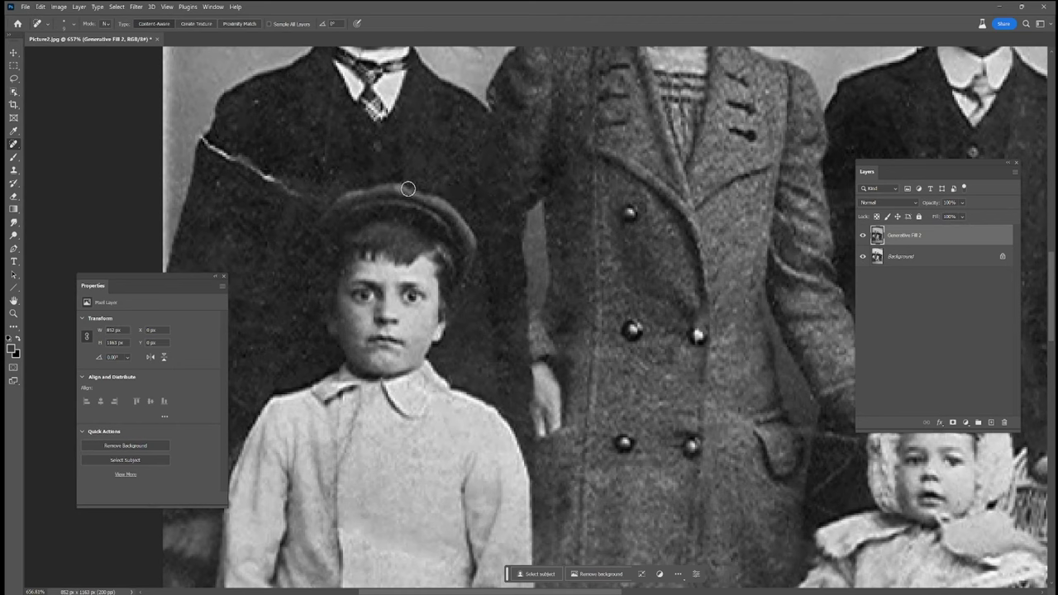
pyautogui.moveTo(320, 196); pyautogui.dragTo(228, 157)
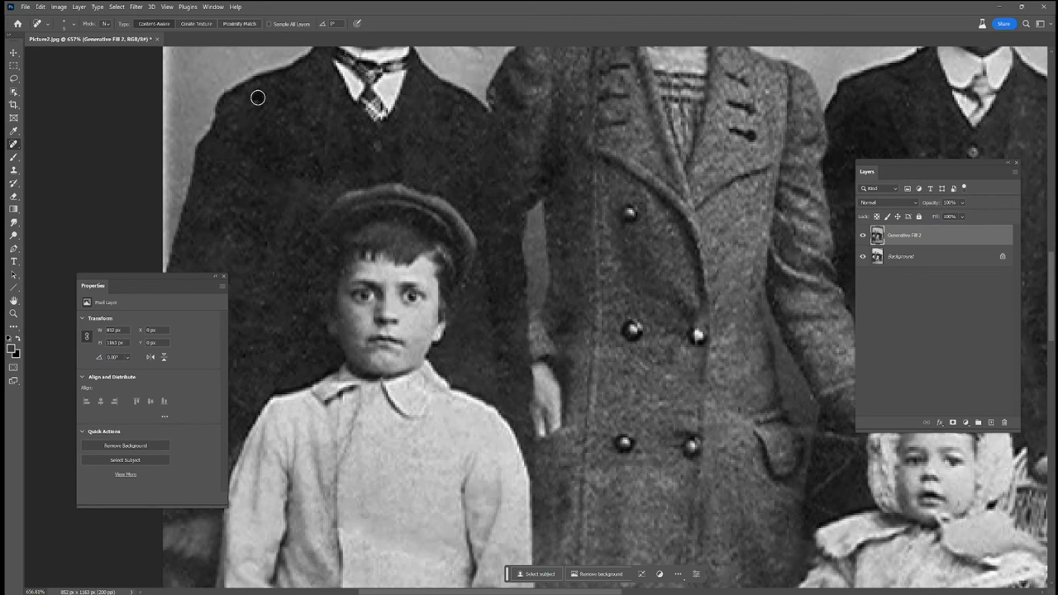
pyautogui.scroll(5, 529, 257)
pyautogui.moveTo(499, 222); pyautogui.dragTo(508, 230)
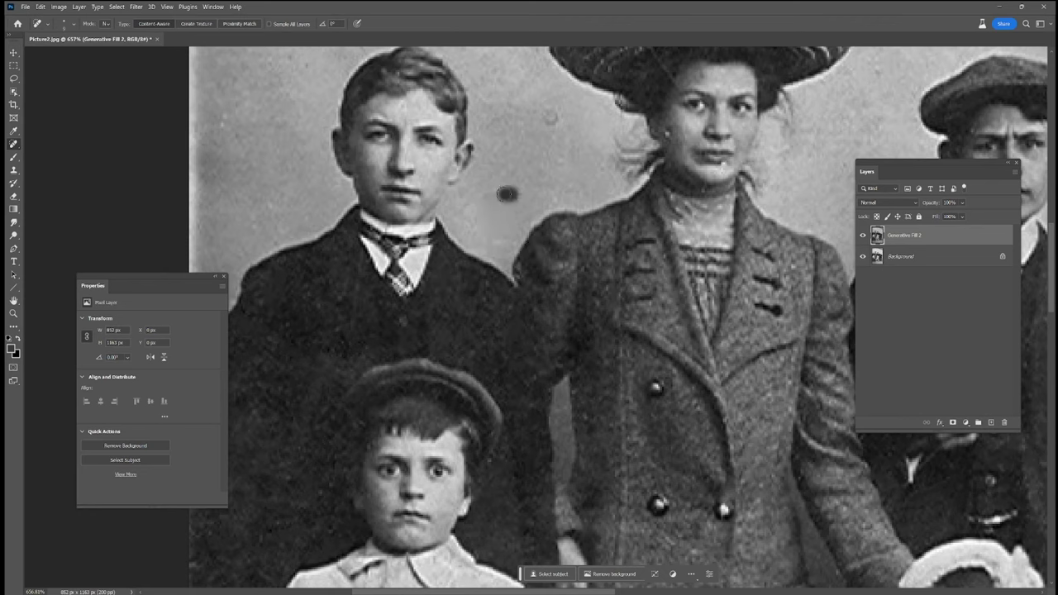
pyautogui.moveTo(546, 110); pyautogui.dragTo(549, 120)
# Step: Heal the dark blemishes along the upper and lower left edge of the photo
pyautogui.moveTo(437, 189); pyautogui.dragTo(557, 304)
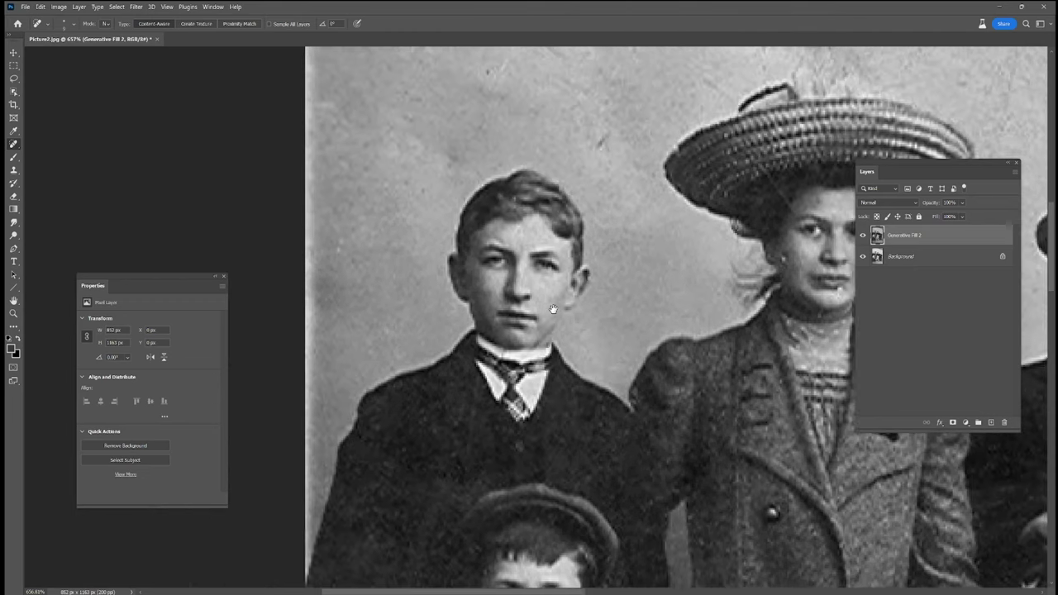
pyautogui.moveTo(306, 350)
pyautogui.mouseDown()
pyautogui.moveTo(305, 532)
pyautogui.moveTo(309, 441)
pyautogui.mouseUp()
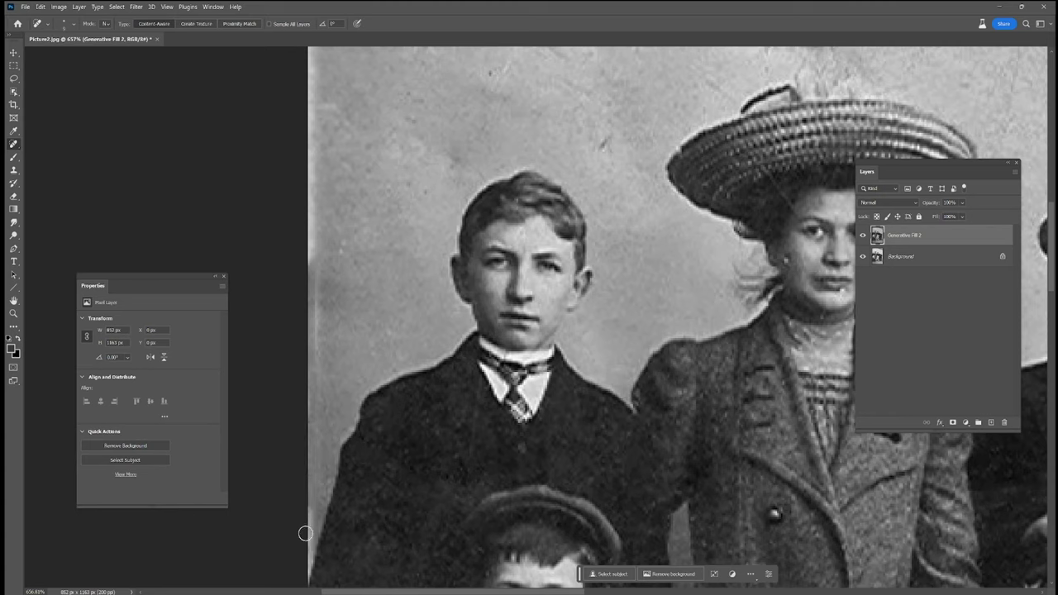
pyautogui.moveTo(308, 523); pyautogui.dragTo(305, 569)
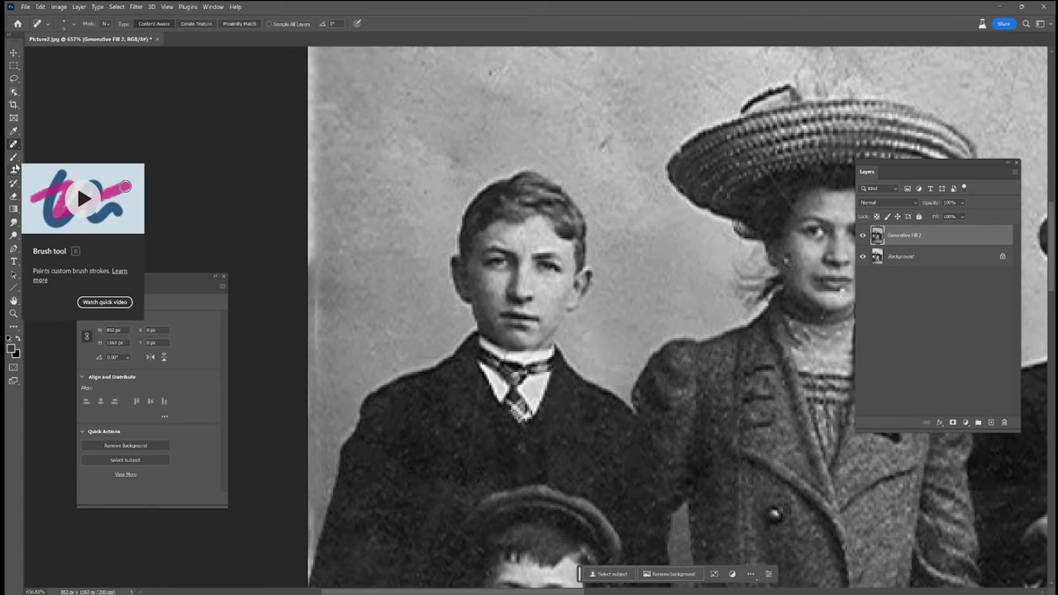
# Step: Clone clean nearby texture onto the lower stretch of the left edge with Clone Stamp
pyautogui.click(13, 169)
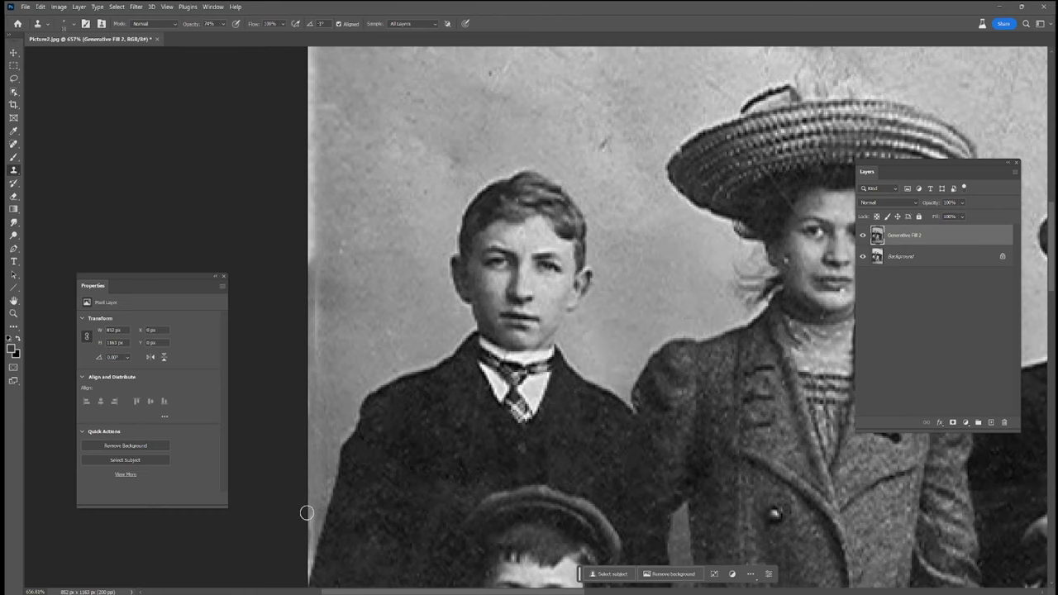
pyautogui.moveTo(310, 508); pyautogui.dragTo(303, 545)
pyautogui.moveTo(304, 569); pyautogui.dragTo(318, 503)
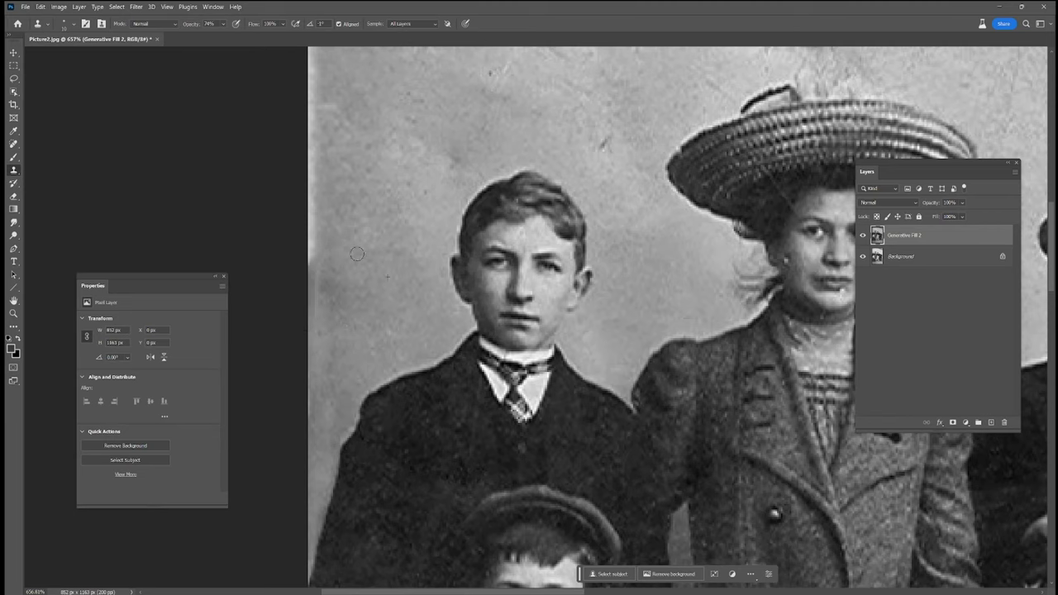
pyautogui.moveTo(318, 238); pyautogui.dragTo(311, 134)
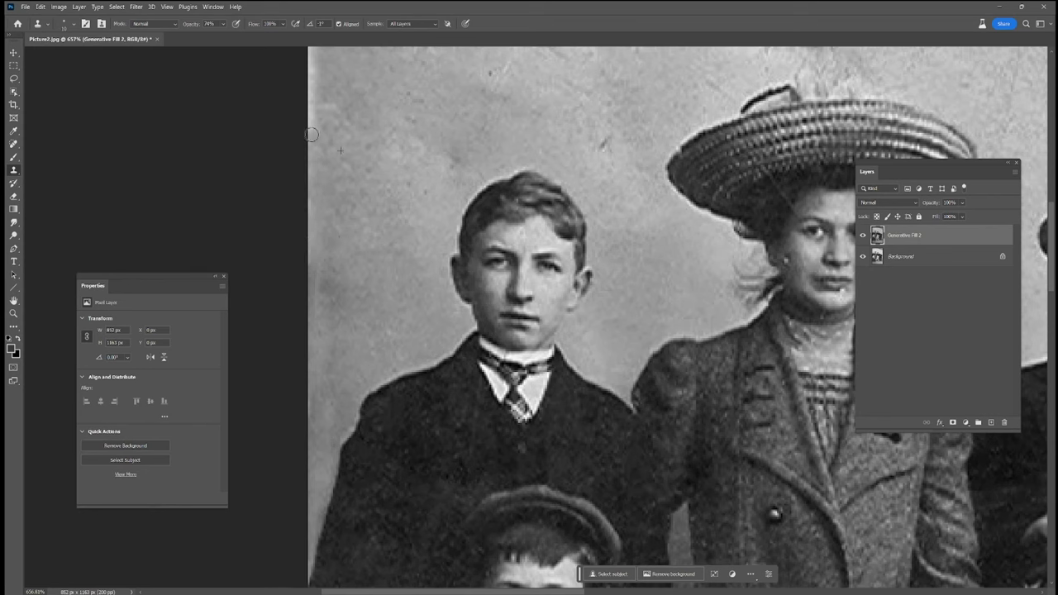
# Step: Clone over the upper part of the left edge, then return to Spot Healing
pyautogui.scroll(3, 316, 243)
pyautogui.scroll(2, 310, 281)
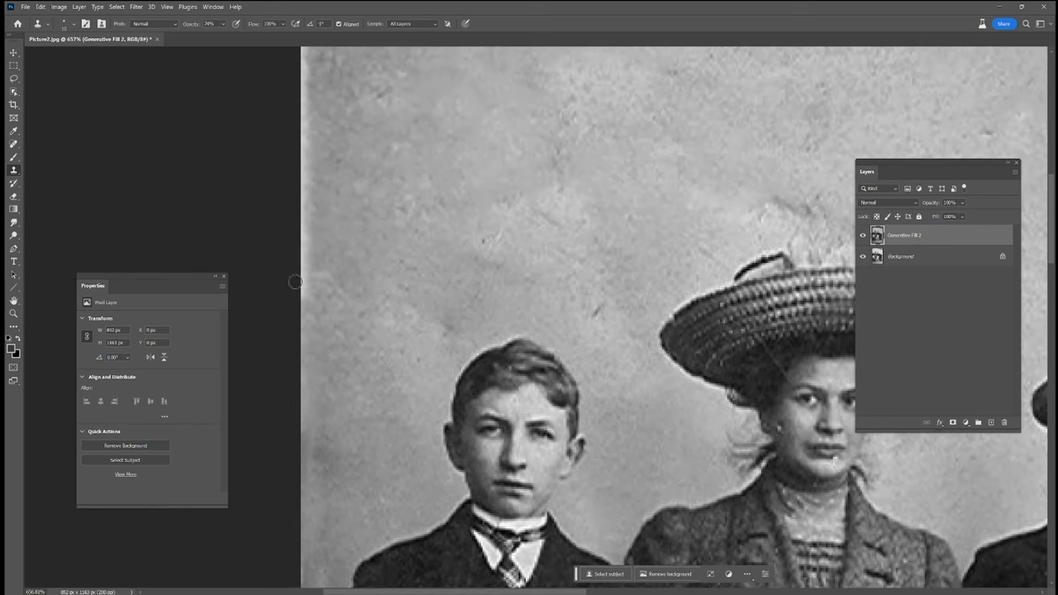
pyautogui.moveTo(307, 211); pyautogui.dragTo(303, 117)
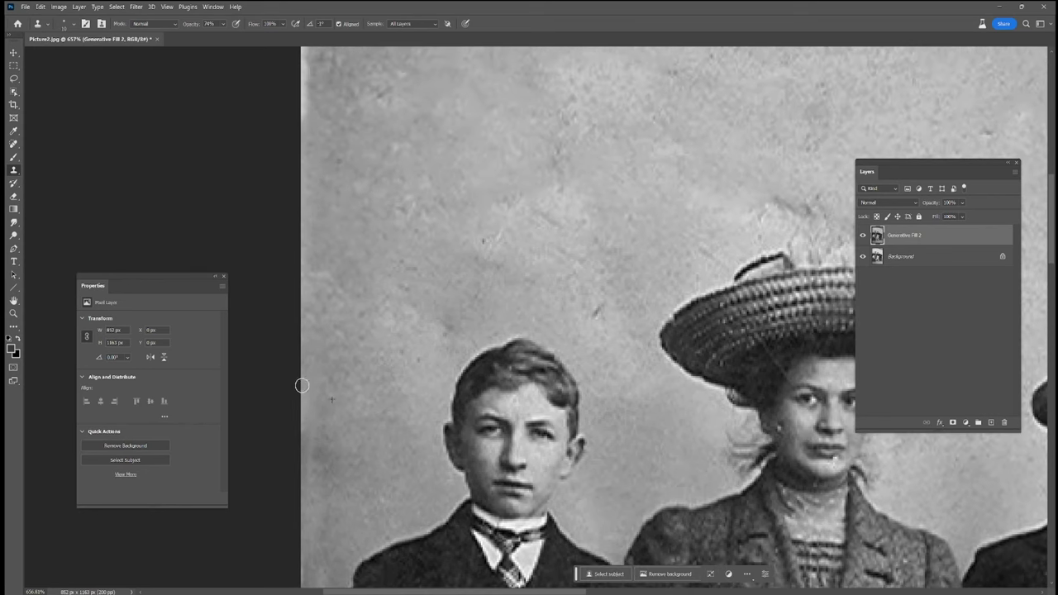
pyautogui.scroll(5, 327, 239)
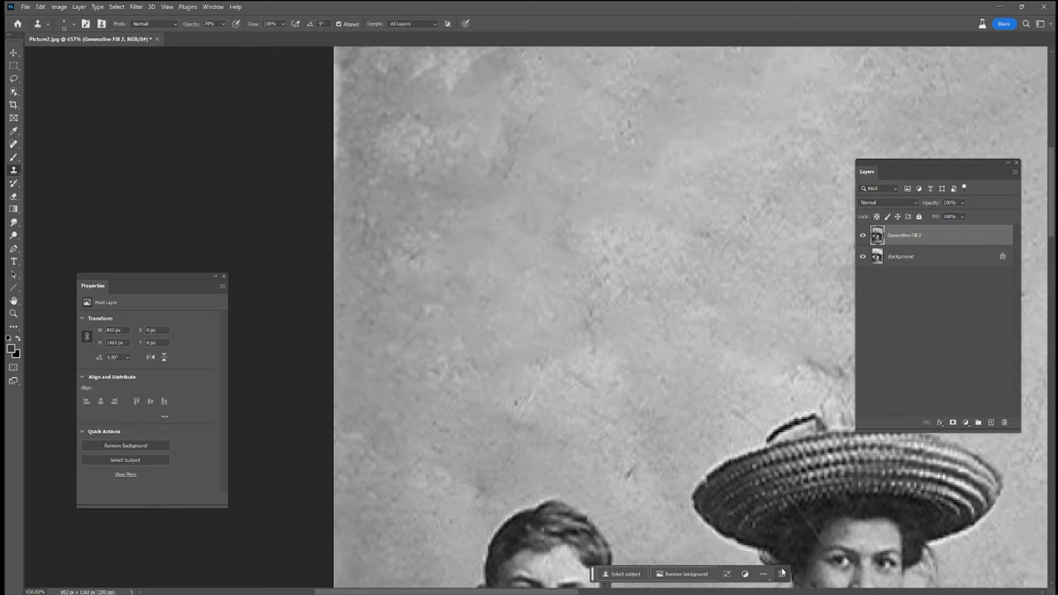
pyautogui.scroll(2, 464, 298)
pyautogui.scroll(3, 465, 298)
pyautogui.moveTo(349, 332); pyautogui.dragTo(354, 423)
pyautogui.click(16, 145)
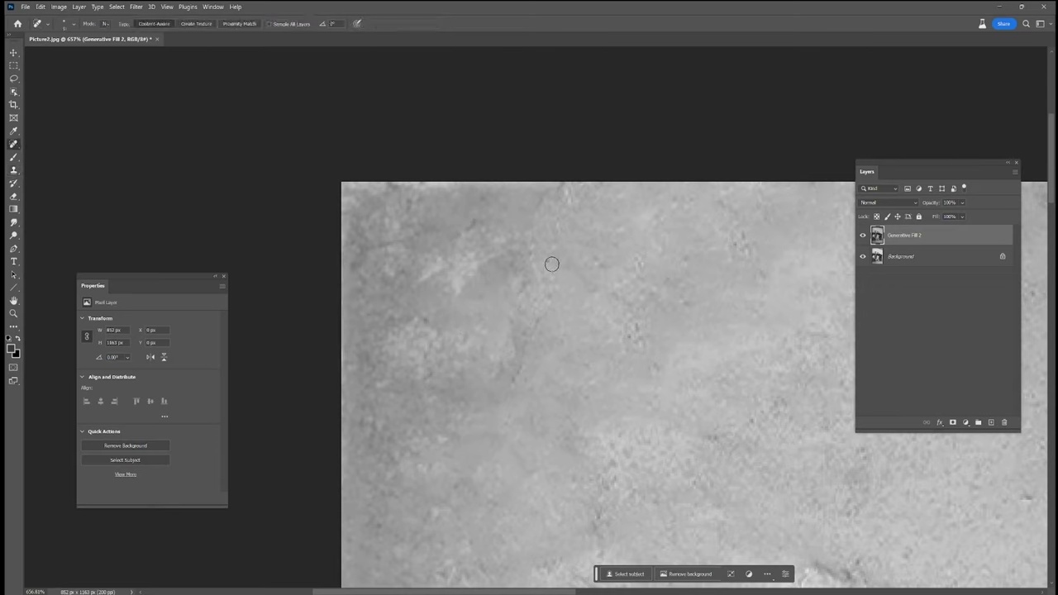
# Step: Heal the spots in the upper background and above the woman's hat
pyautogui.moveTo(620, 385); pyautogui.dragTo(637, 405)
pyautogui.scroll(-3, 663, 420)
pyautogui.moveTo(663, 420); pyautogui.dragTo(576, 287)
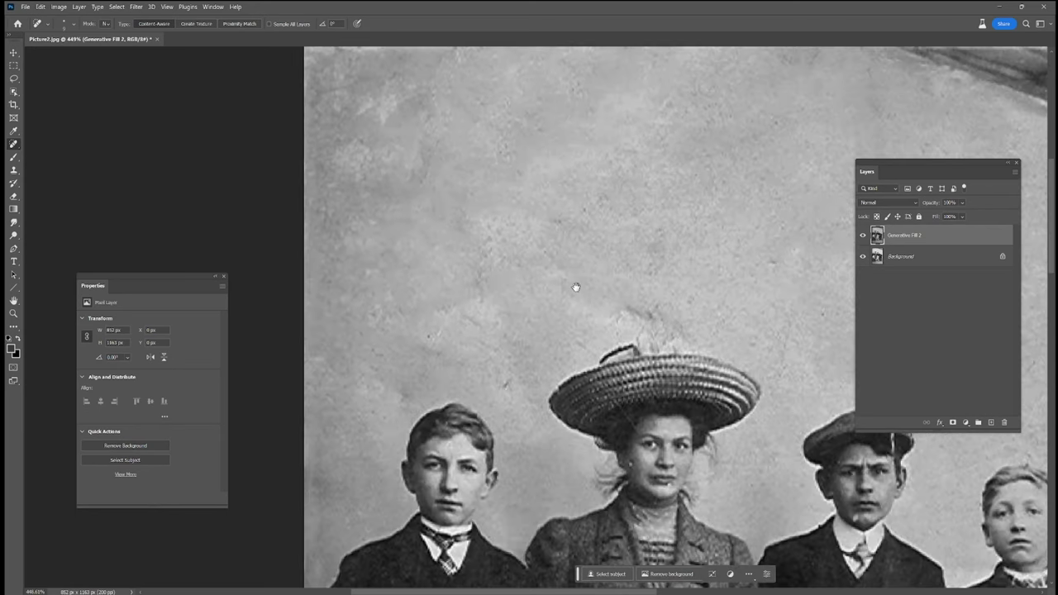
pyautogui.moveTo(516, 379); pyautogui.dragTo(498, 390)
pyautogui.moveTo(572, 342)
pyautogui.mouseDown()
pyautogui.moveTo(589, 353)
pyautogui.moveTo(662, 321)
pyautogui.mouseUp()
pyautogui.moveTo(644, 277)
pyautogui.mouseDown()
pyautogui.moveTo(662, 231)
pyautogui.moveTo(667, 257)
pyautogui.mouseUp()
# Step: Heal the small background spots surrounding the woman's hat
pyautogui.moveTo(555, 220); pyautogui.dragTo(582, 211)
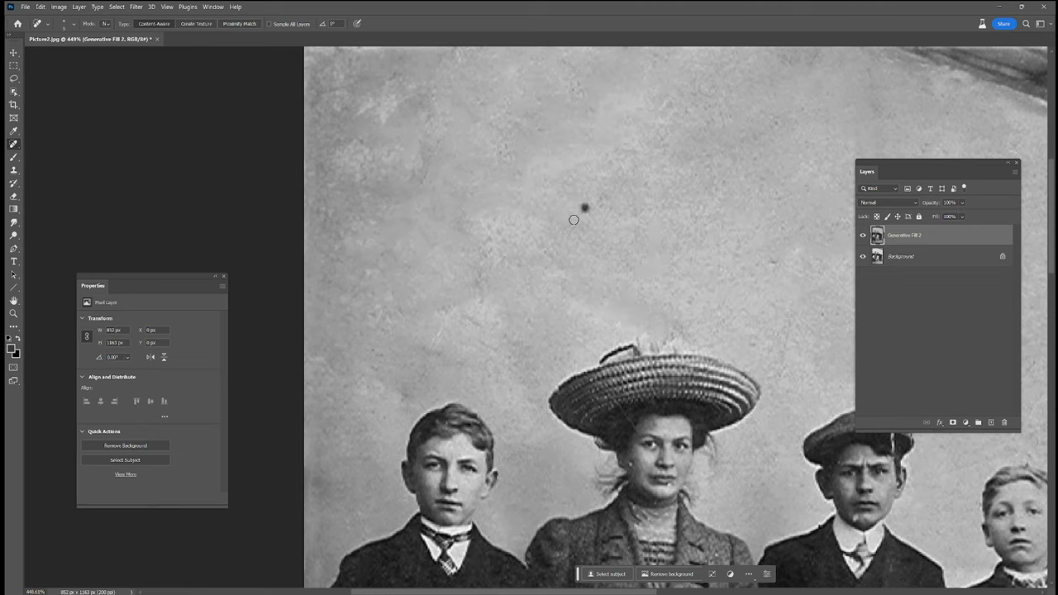
pyautogui.moveTo(464, 319); pyautogui.dragTo(496, 324)
pyautogui.moveTo(484, 278)
pyautogui.mouseDown()
pyautogui.moveTo(480, 295)
pyautogui.moveTo(489, 239)
pyautogui.mouseUp()
pyautogui.click(439, 331)
pyautogui.moveTo(415, 389)
pyautogui.mouseDown()
pyautogui.moveTo(394, 401)
pyautogui.moveTo(401, 406)
pyautogui.moveTo(375, 357)
pyautogui.moveTo(373, 423)
pyautogui.moveTo(351, 372)
pyautogui.moveTo(322, 371)
pyautogui.moveTo(308, 388)
pyautogui.moveTo(331, 373)
pyautogui.mouseUp()
# Step: Heal the small spots in the right-hand background
pyautogui.moveTo(762, 263); pyautogui.dragTo(775, 261)
pyautogui.moveTo(747, 323); pyautogui.dragTo(765, 351)
pyautogui.moveTo(808, 322); pyautogui.dragTo(827, 312)
pyautogui.moveTo(757, 432); pyautogui.dragTo(663, 285)
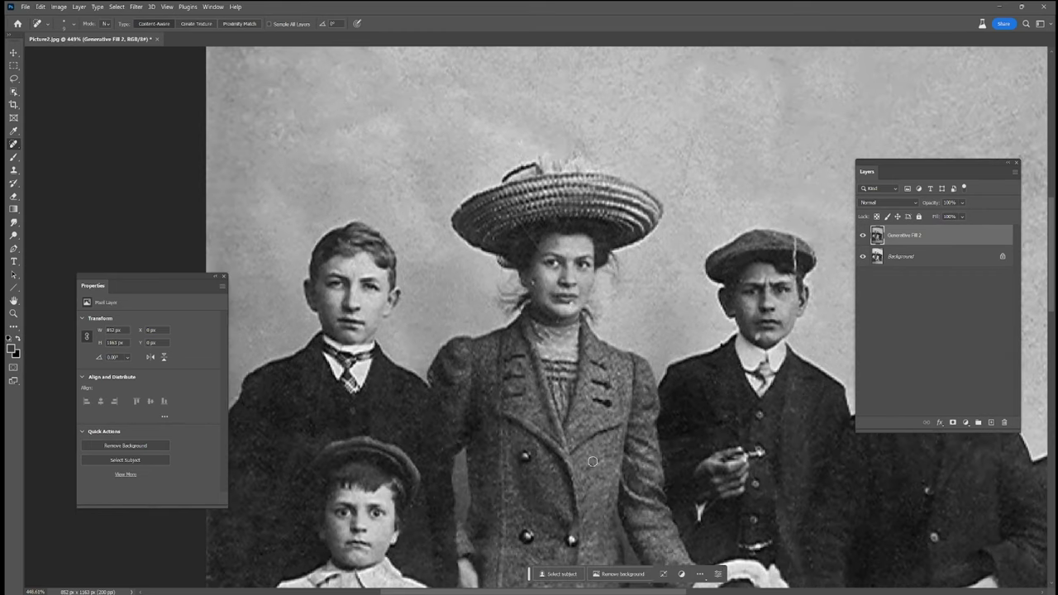
pyautogui.scroll(5, 533, 296)
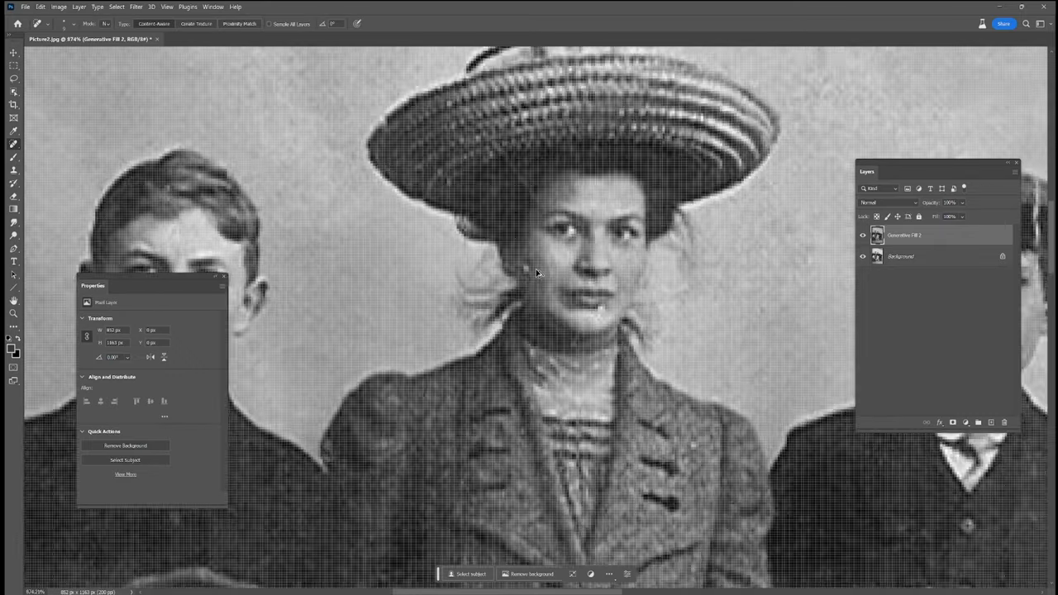
pyautogui.scroll(-2, 535, 270)
# Step: Heal the blemishes on the woman's cheek, chin and forehead
pyautogui.click(530, 266)
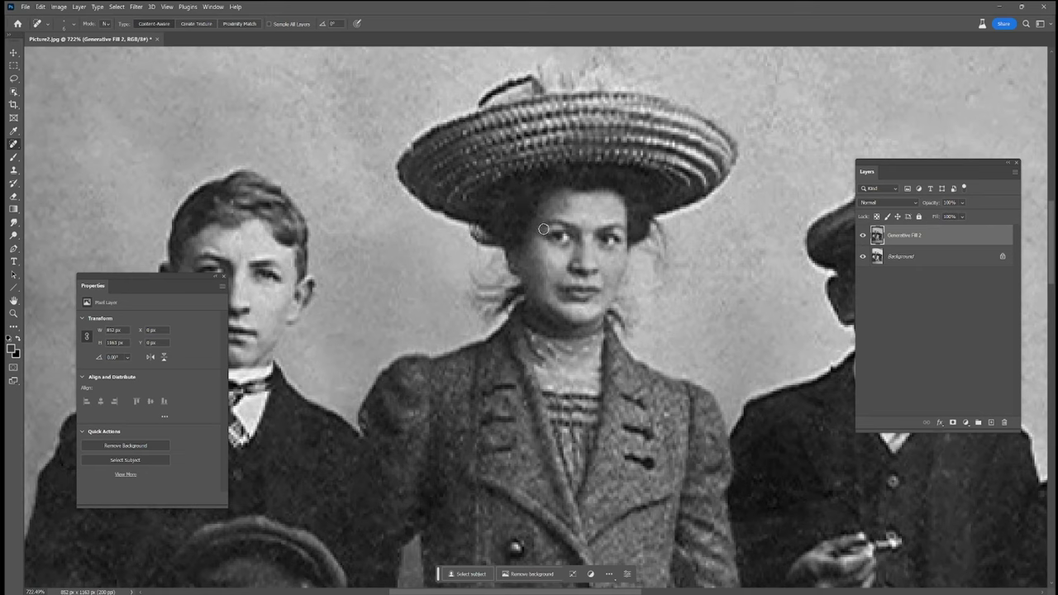
pyautogui.moveTo(542, 281); pyautogui.dragTo(545, 280)
pyautogui.click(567, 205)
pyautogui.press('b')
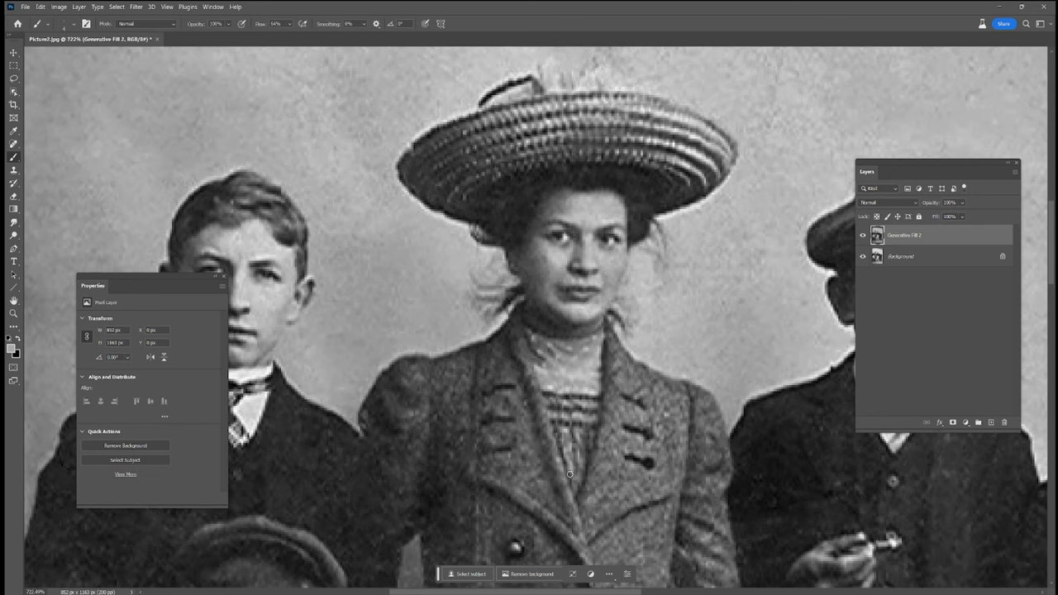
pyautogui.click(13, 143)
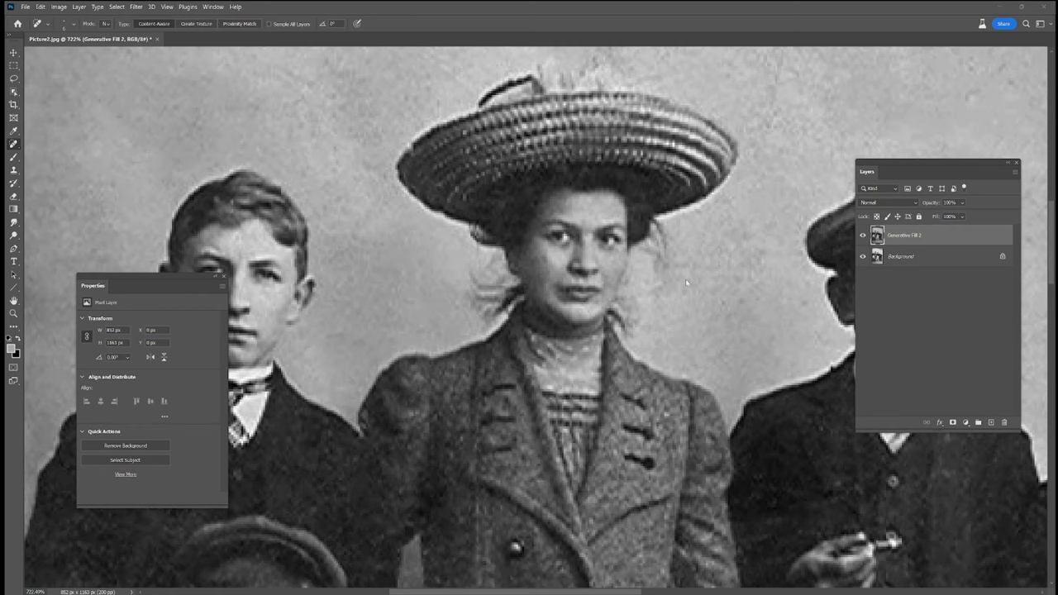
# Step: Heal the background spots above the hat, above the group and at right
pyautogui.scroll(5, 645, 306)
pyautogui.moveTo(454, 166)
pyautogui.mouseDown()
pyautogui.moveTo(498, 214)
pyautogui.moveTo(498, 204)
pyautogui.mouseUp()
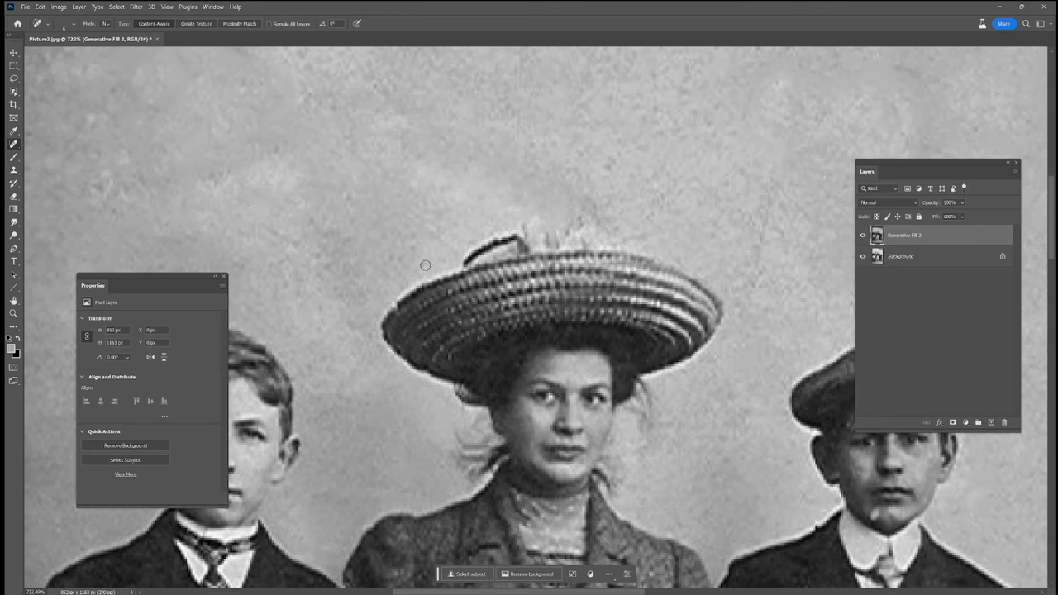
pyautogui.moveTo(573, 220); pyautogui.dragTo(595, 228)
pyautogui.moveTo(739, 215); pyautogui.dragTo(791, 238)
pyautogui.moveTo(683, 384); pyautogui.dragTo(534, 144)
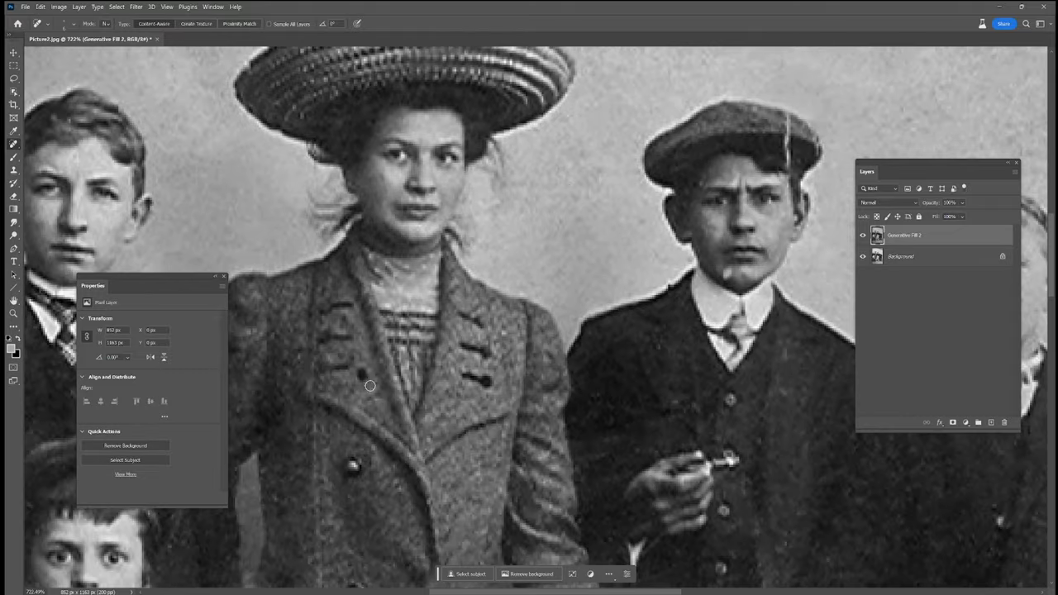
pyautogui.moveTo(715, 290)
pyautogui.mouseDown()
pyautogui.moveTo(641, 355)
pyautogui.moveTo(642, 342)
pyautogui.mouseUp()
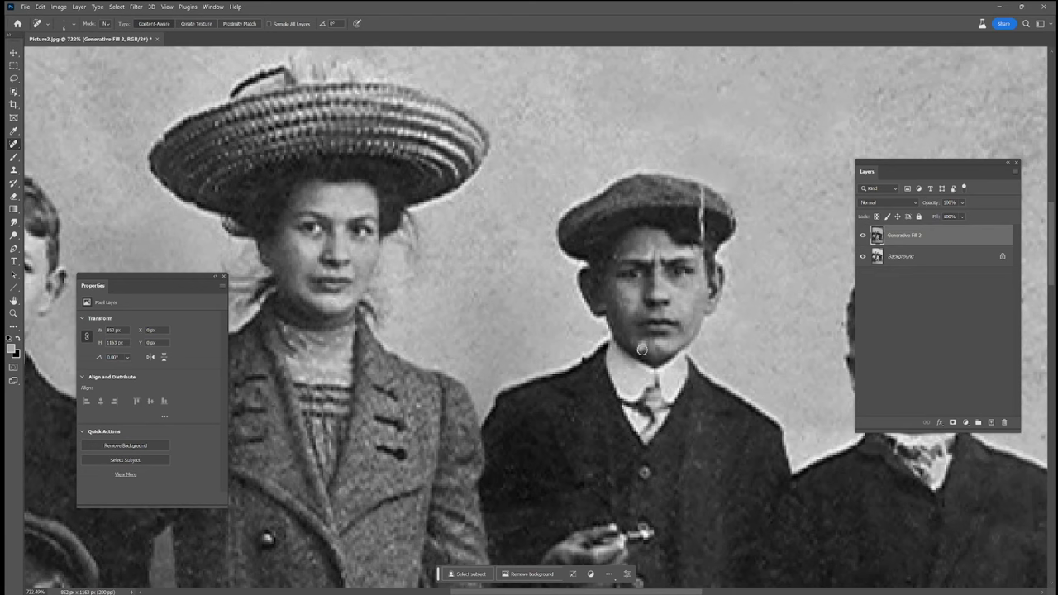
# Step: Test the Brush tool's opacity and swap foreground/background colours, then return to Spot Healing
pyautogui.click(13, 157)
pyautogui.scroll(2, 636, 351)
pyautogui.scroll(2, 657, 357)
pyautogui.scroll(-2, 657, 357)
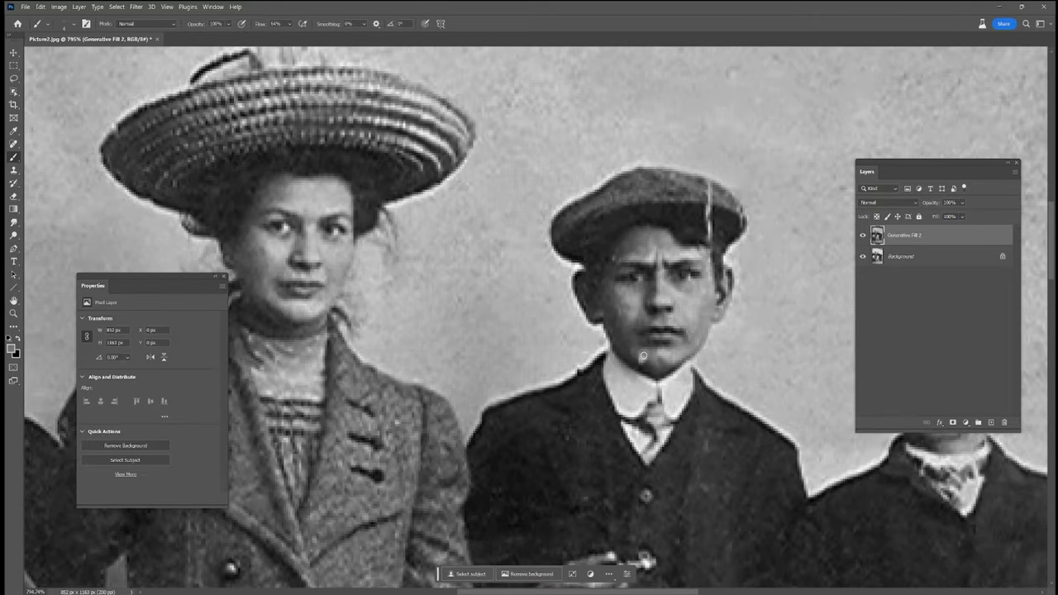
pyautogui.click(642, 360)
pyautogui.click(230, 25)
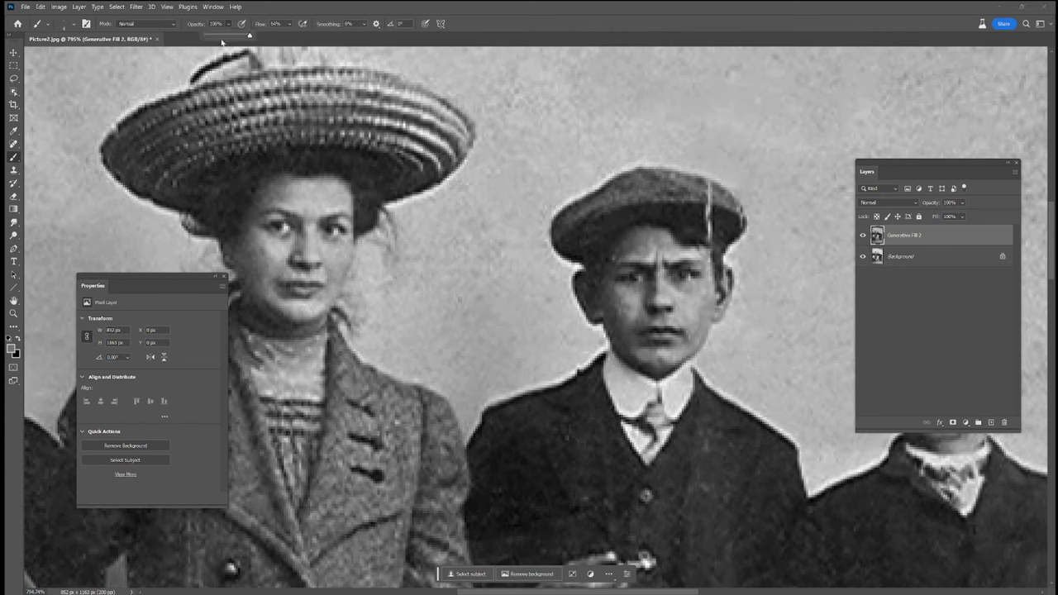
pyautogui.click(635, 356)
pyautogui.press('x')
pyautogui.press('x')
pyautogui.press('x')
pyautogui.click(14, 144)
# Step: Heal the scratch across the boy's cap and two marks on his cheek
pyautogui.moveTo(710, 238); pyautogui.dragTo(706, 183)
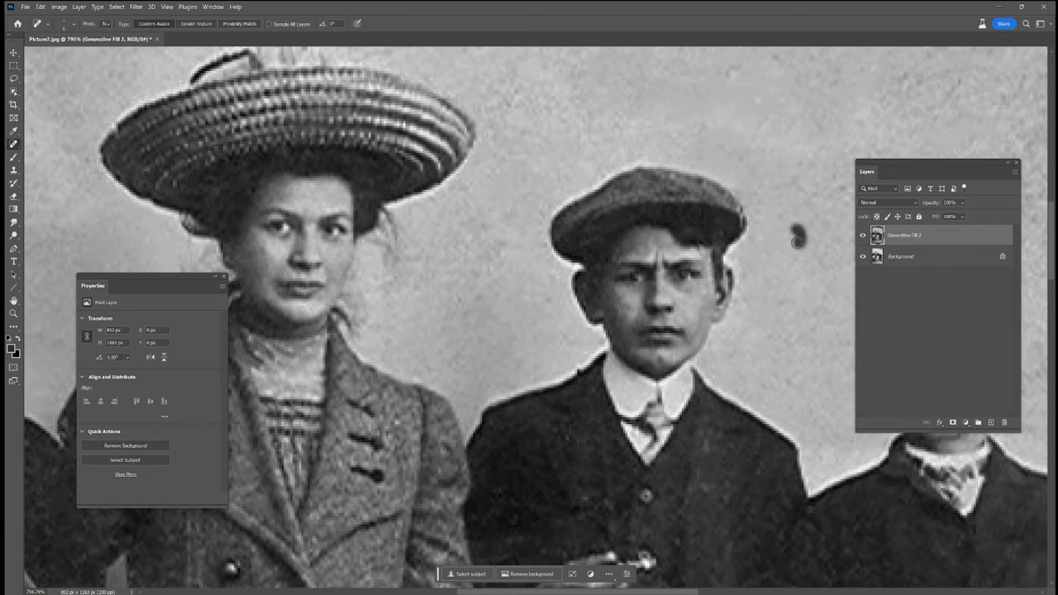
pyautogui.moveTo(768, 351)
pyautogui.mouseDown()
pyautogui.moveTo(622, 245)
pyautogui.moveTo(531, 229)
pyautogui.mouseUp()
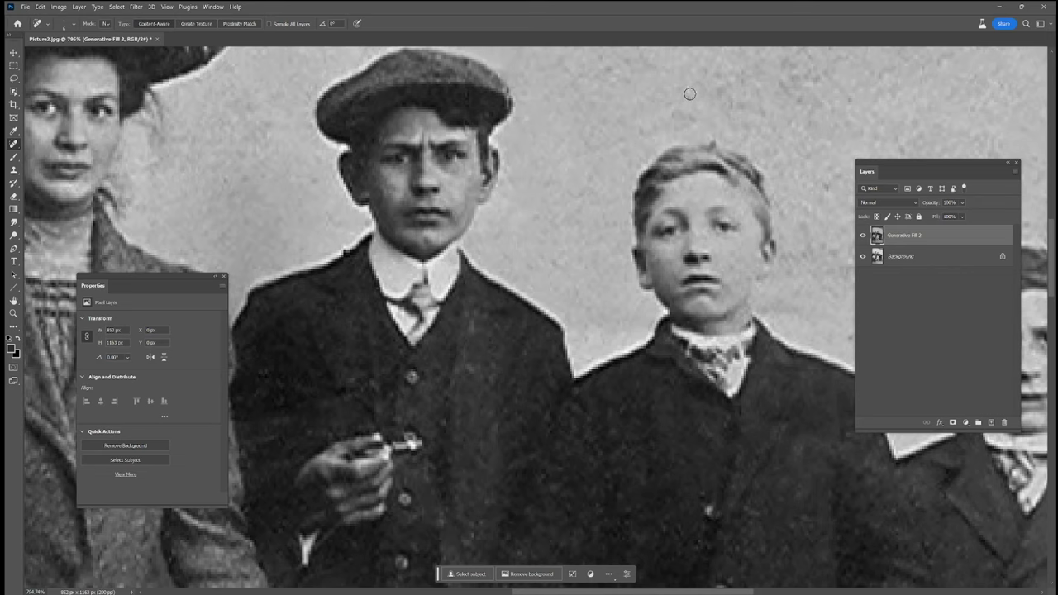
pyautogui.click(728, 259)
pyautogui.click(737, 275)
# Step: Heal the spots around the middle and right boys' heads and cheek
pyautogui.moveTo(775, 307); pyautogui.dragTo(581, 237)
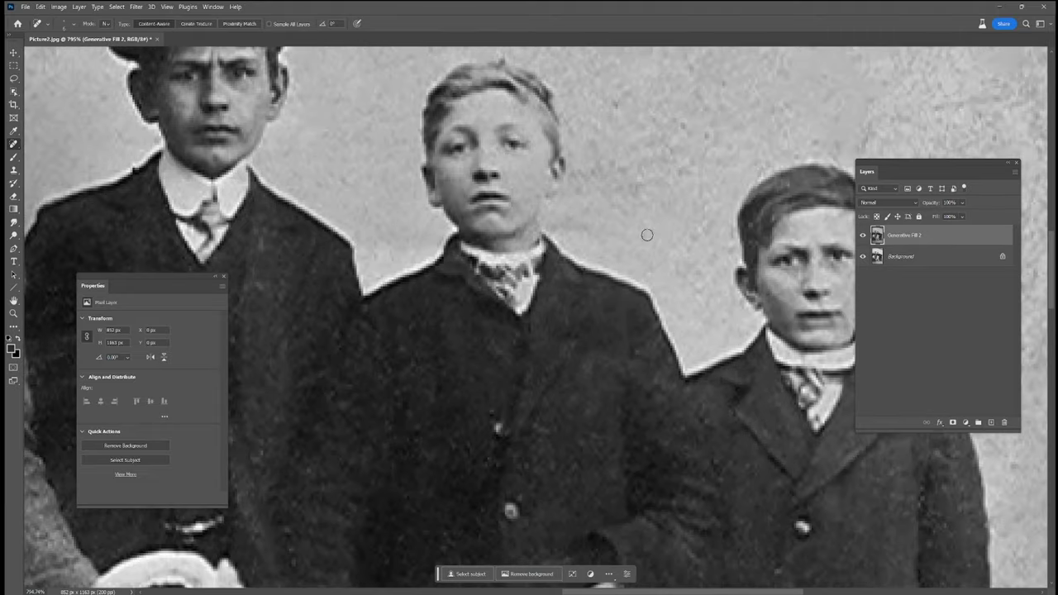
pyautogui.moveTo(644, 163); pyautogui.dragTo(636, 198)
pyautogui.moveTo(817, 142)
pyautogui.mouseDown()
pyautogui.moveTo(800, 152)
pyautogui.moveTo(590, 120)
pyautogui.mouseUp()
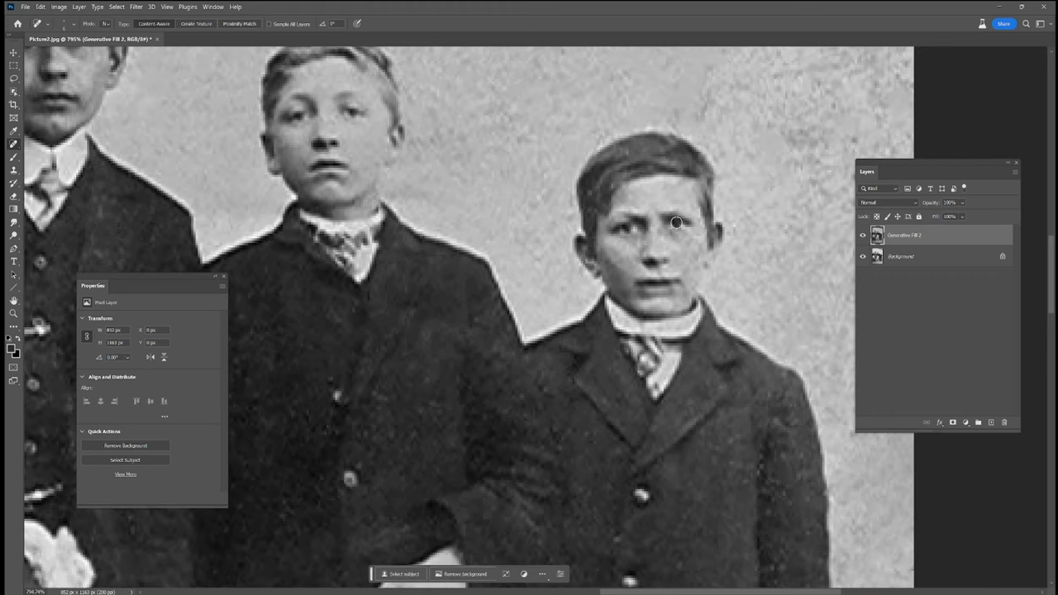
pyautogui.moveTo(694, 248)
pyautogui.mouseDown()
pyautogui.moveTo(698, 269)
pyautogui.moveTo(697, 260)
pyautogui.mouseUp()
# Step: Heal the spots on the lower-left boy's dark trousers and legs
pyautogui.scroll(-3, 682, 361)
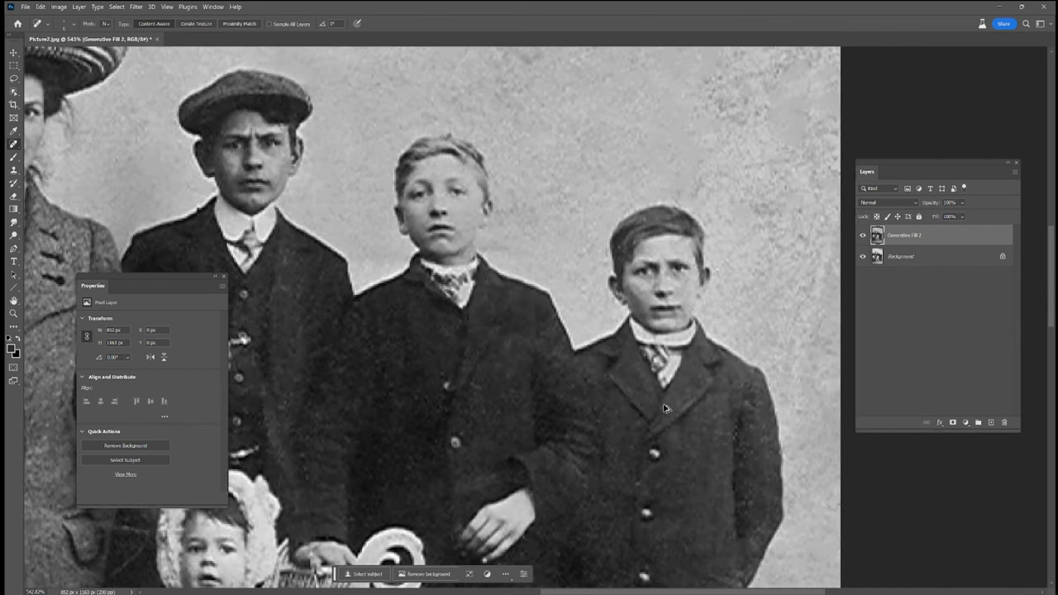
pyautogui.scroll(-2, 668, 410)
pyautogui.scroll(1, 495, 388)
pyautogui.scroll(-1, 560, 328)
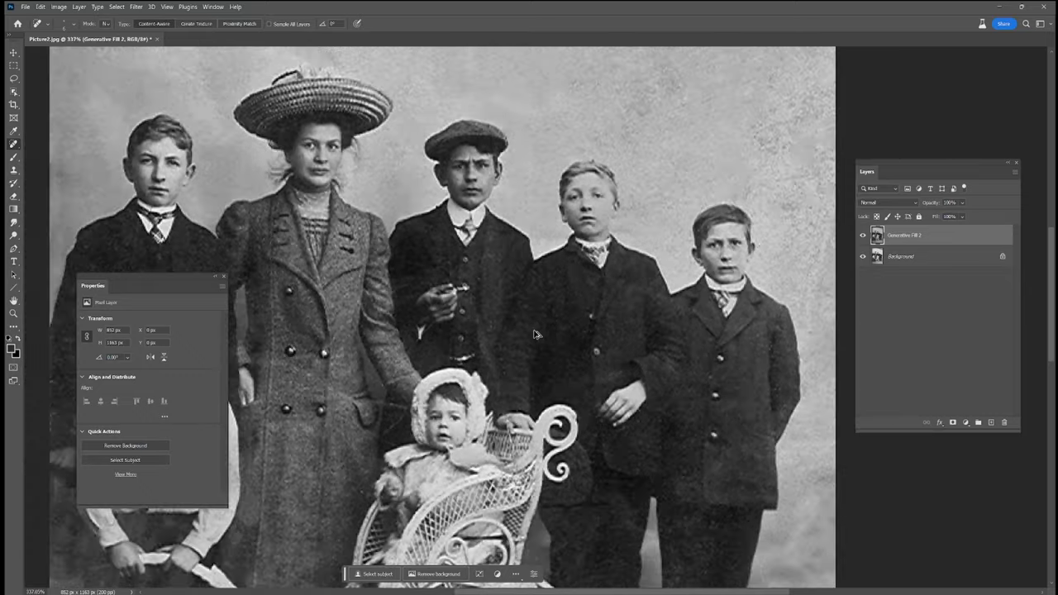
pyautogui.scroll(1, 463, 452)
pyautogui.scroll(1, 471, 438)
pyautogui.scroll(1, 477, 431)
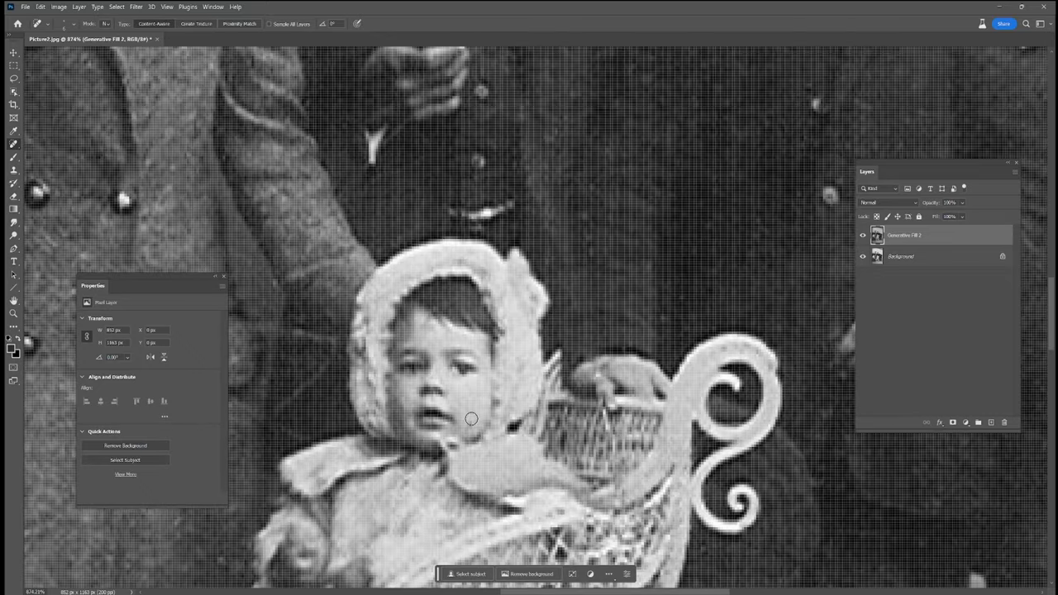
pyautogui.scroll(-2, 478, 423)
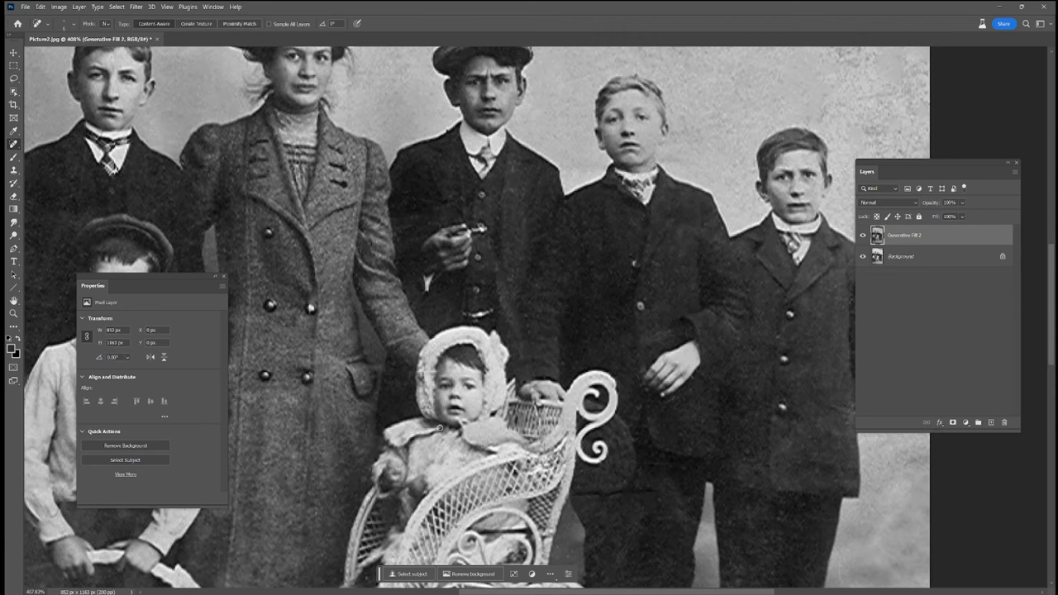
pyautogui.scroll(-2, 442, 433)
pyautogui.scroll(2, 519, 431)
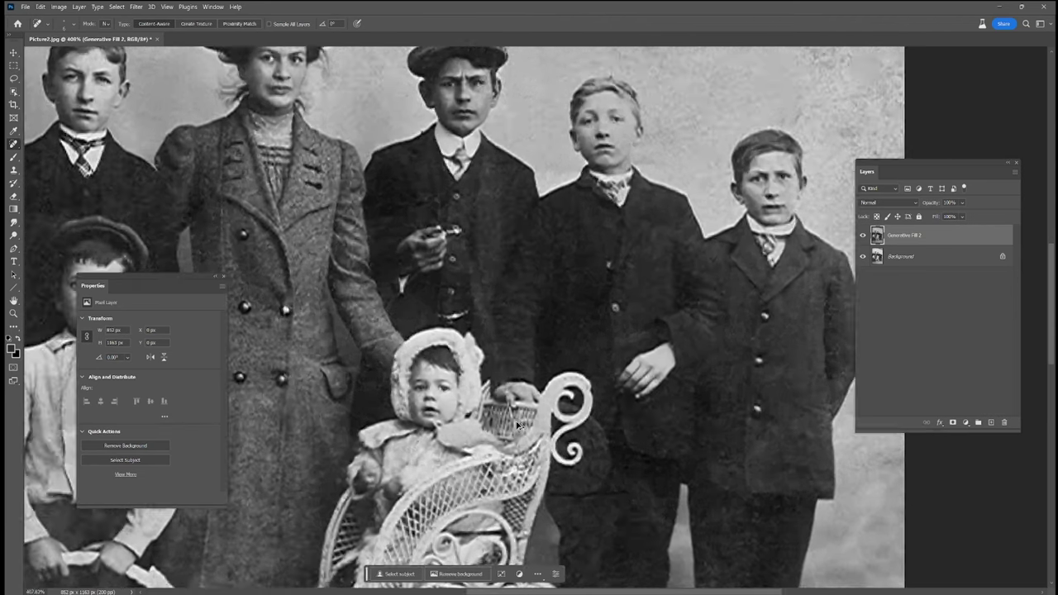
pyautogui.scroll(2, 512, 417)
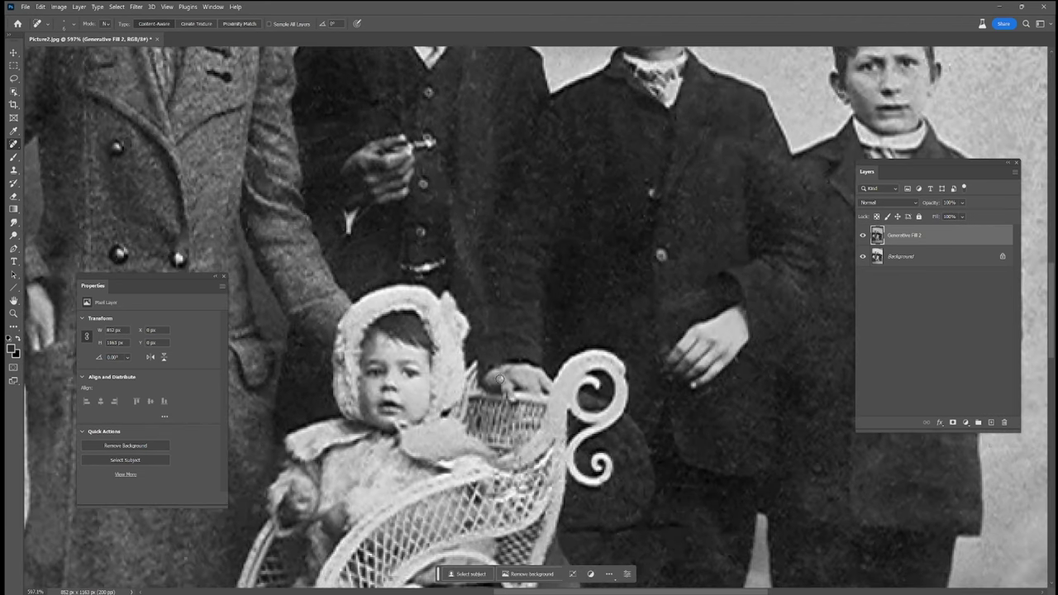
pyautogui.scroll(-3, 519, 433)
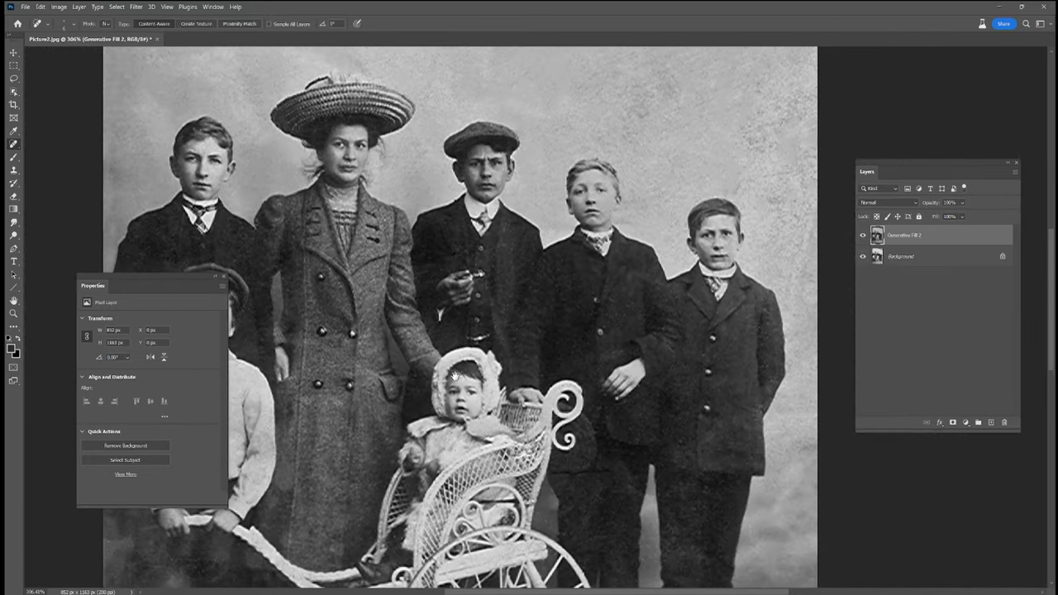
pyautogui.scroll(1, 531, 244)
pyautogui.scroll(1, 531, 245)
pyautogui.scroll(-1, 531, 245)
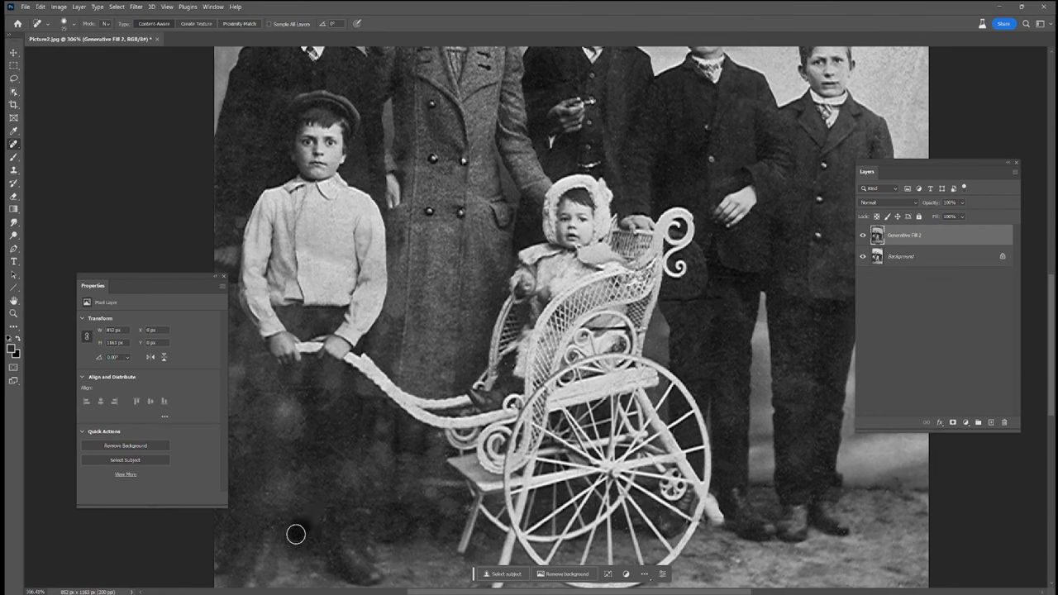
pyautogui.moveTo(287, 399)
pyautogui.mouseDown()
pyautogui.moveTo(291, 435)
pyautogui.moveTo(267, 405)
pyautogui.mouseUp()
pyautogui.moveTo(262, 496); pyautogui.dragTo(272, 488)
pyautogui.moveTo(368, 520); pyautogui.dragTo(364, 506)
# Step: Fit the photo on screen and toggle Generative Fill 2 to compare against the original
pyautogui.hotkey('ctrl', '0')
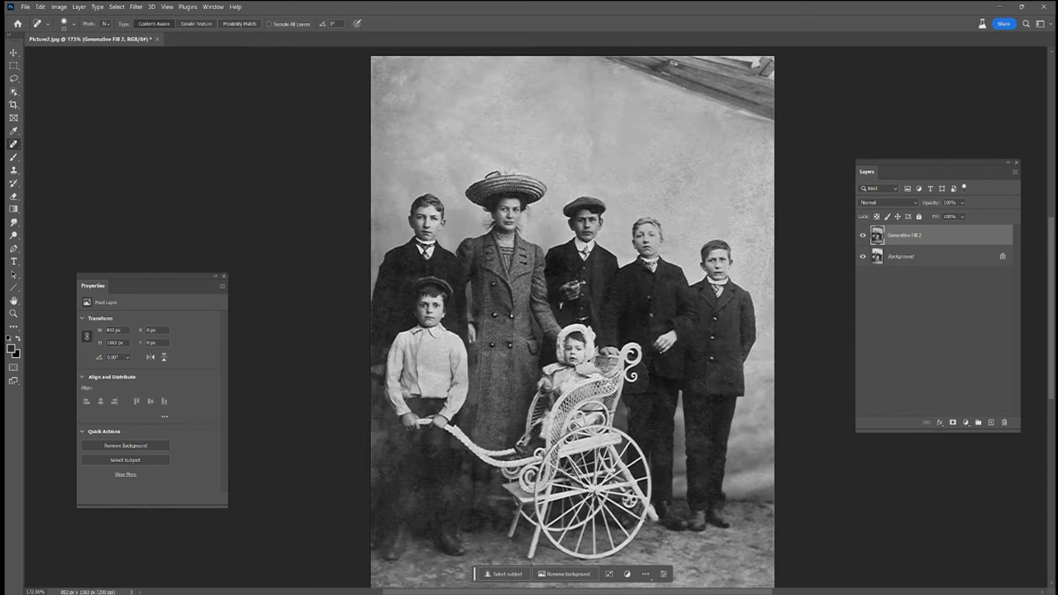
pyautogui.moveTo(758, 396); pyautogui.dragTo(708, 371)
pyautogui.scroll(-1, 750, 330)
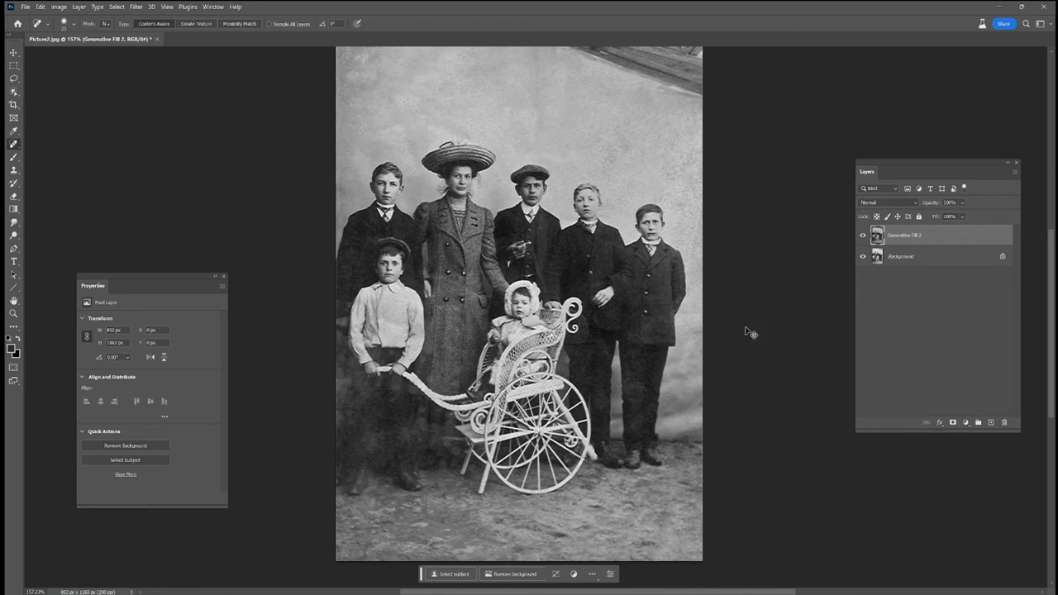
pyautogui.moveTo(751, 330); pyautogui.dragTo(735, 320)
pyautogui.click(863, 236)
pyautogui.click(863, 236)
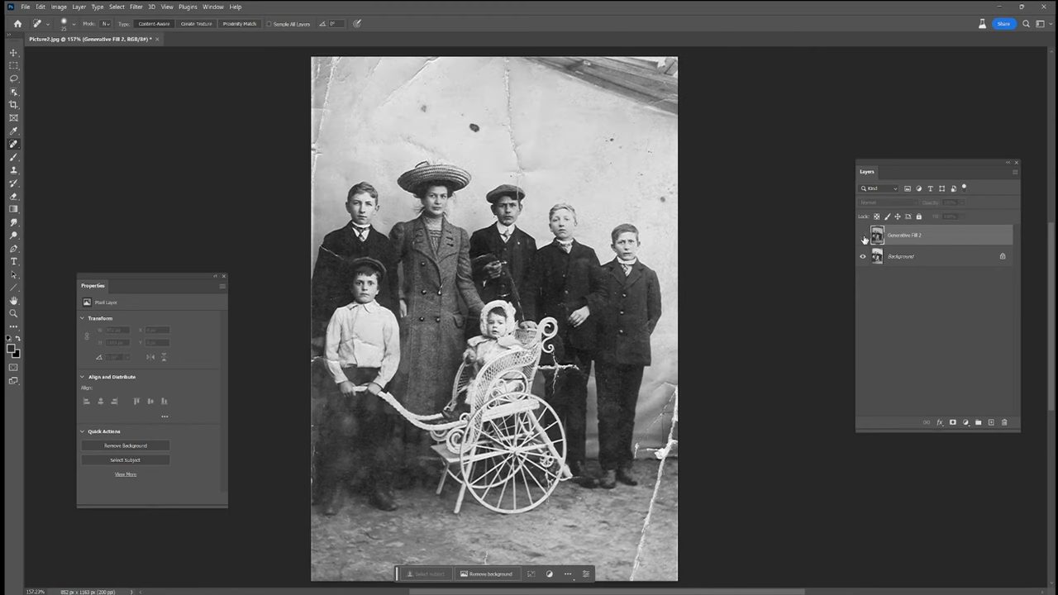
pyautogui.click(862, 236)
pyautogui.click(863, 236)
pyautogui.click(862, 236)
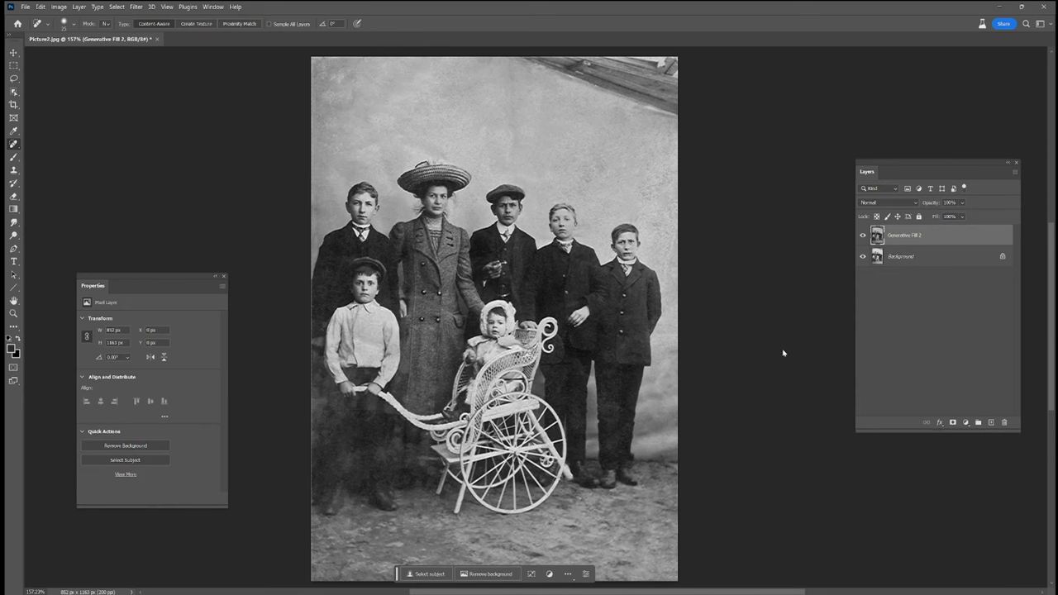
# Step: Apply a Levels adjustment with the white input point lowered to 244
pyautogui.hotkey('ctrl', 'l')
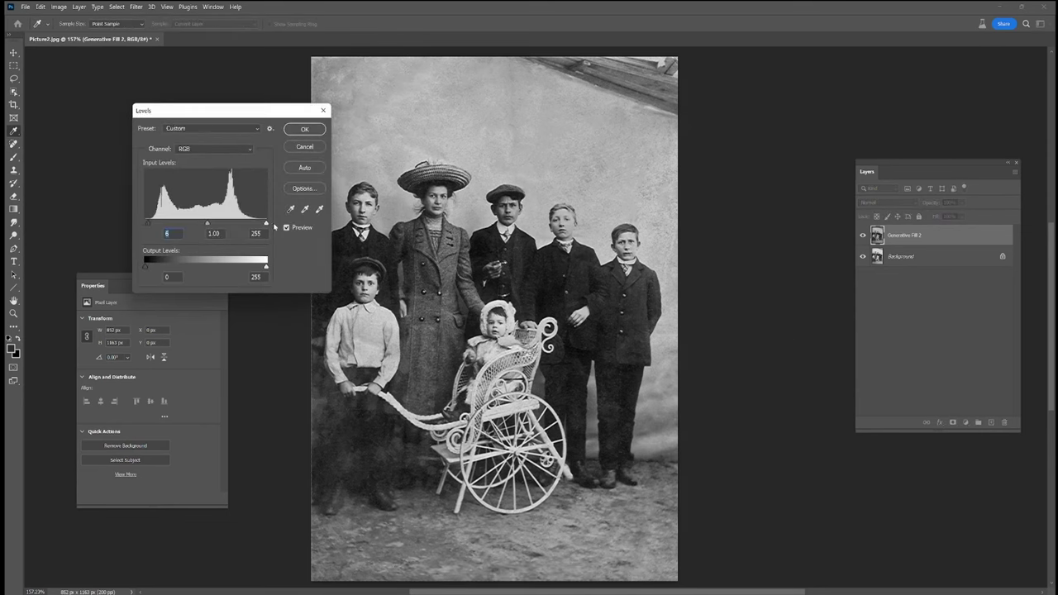
pyautogui.moveTo(264, 225); pyautogui.dragTo(261, 225)
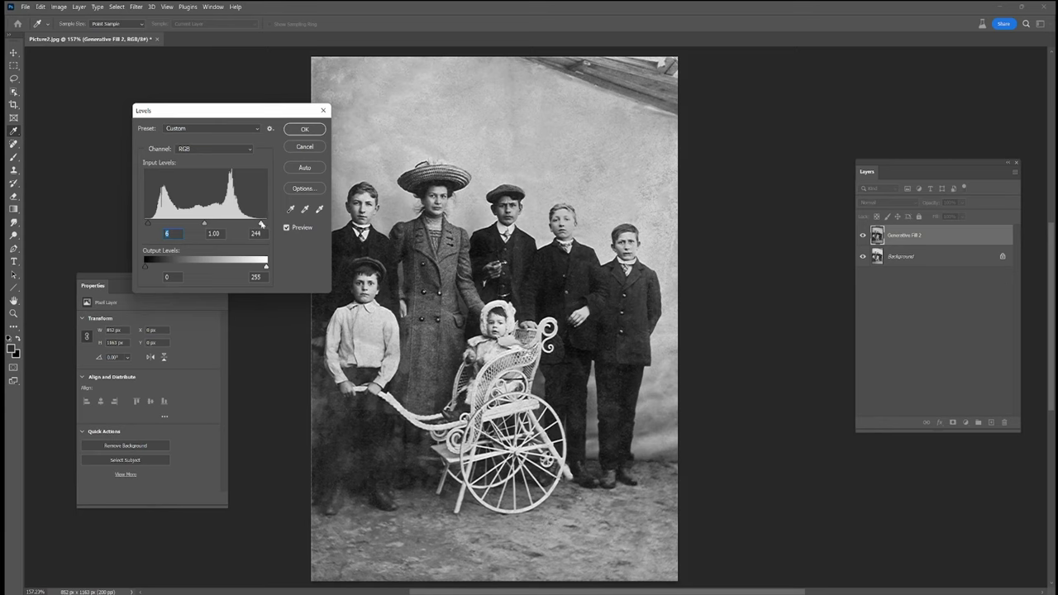
pyautogui.click(312, 132)
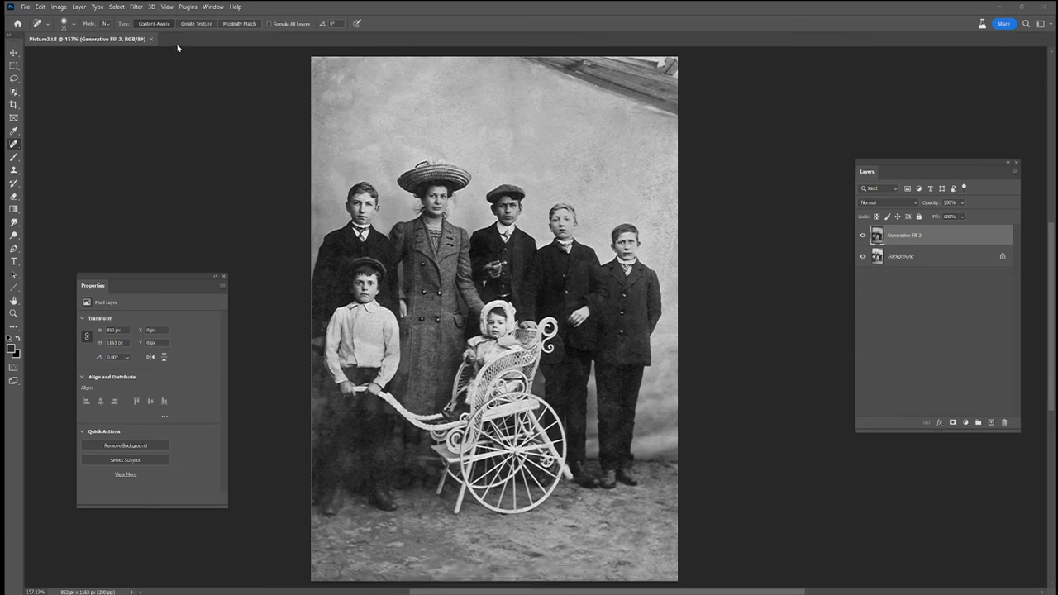
# Step: Apply Neural Filters Photo Restoration with Enhance face 19, output to a new layer
pyautogui.click(137, 8)
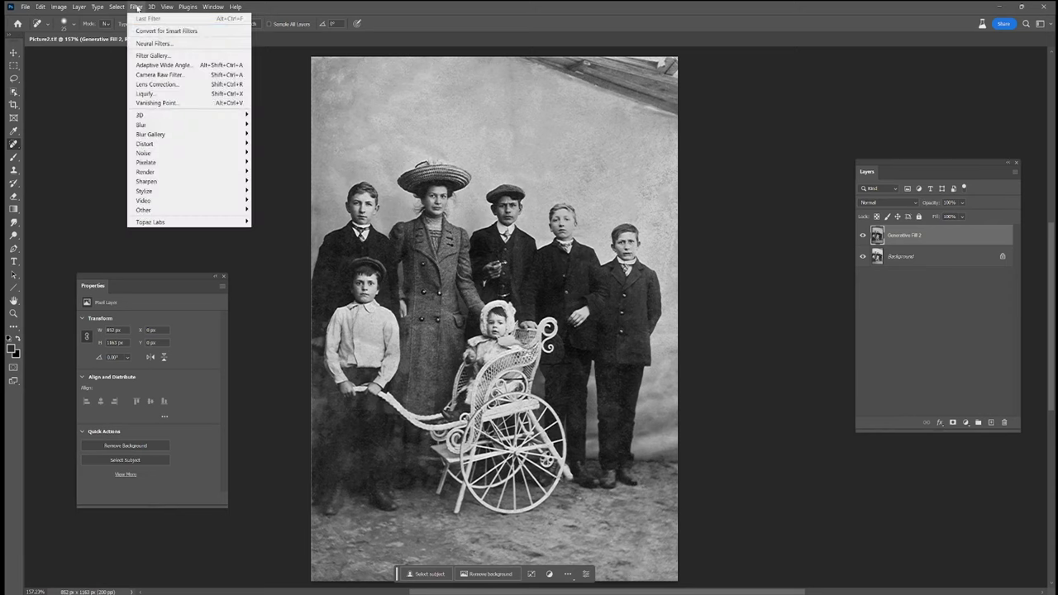
pyautogui.click(153, 44)
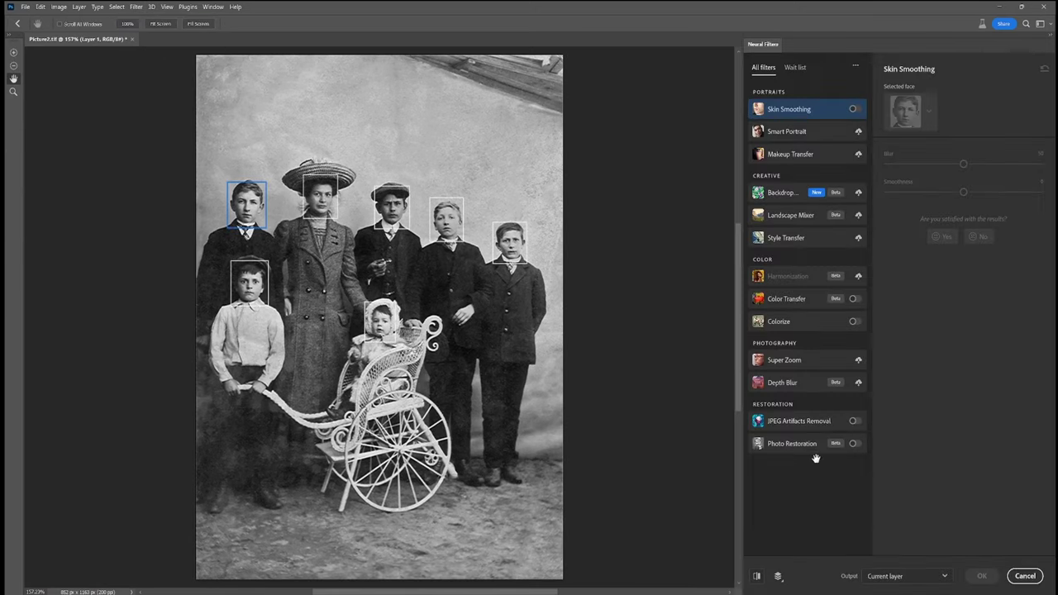
pyautogui.click(853, 445)
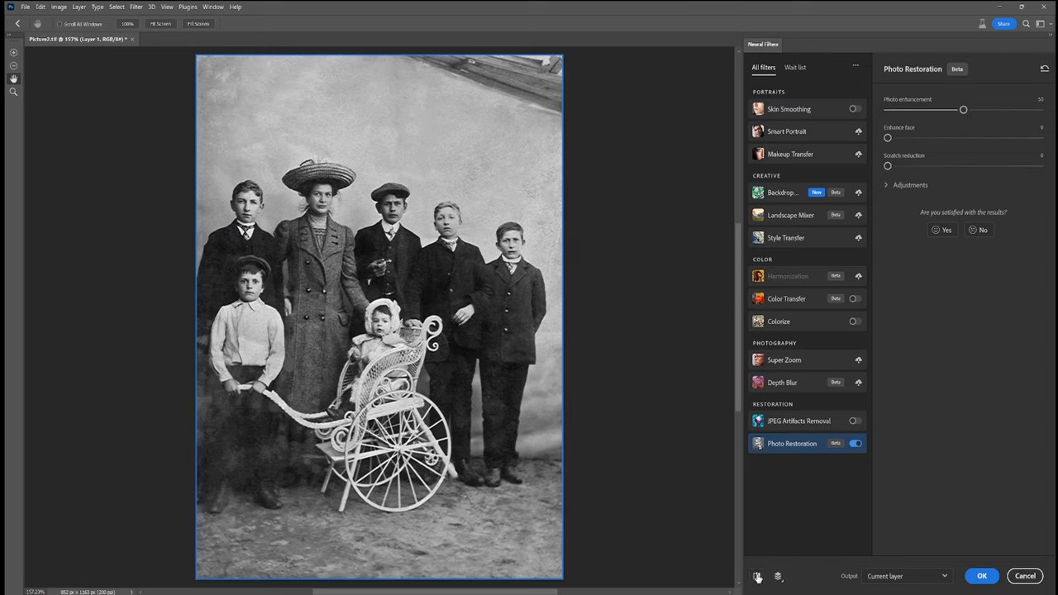
pyautogui.click(915, 139)
pyautogui.click(884, 576)
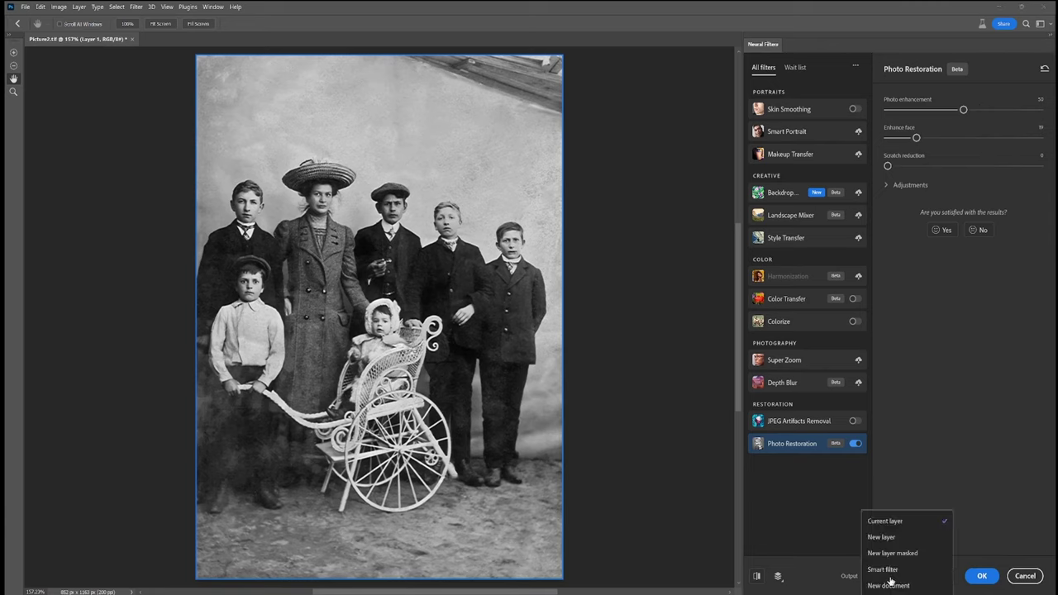
pyautogui.click(885, 537)
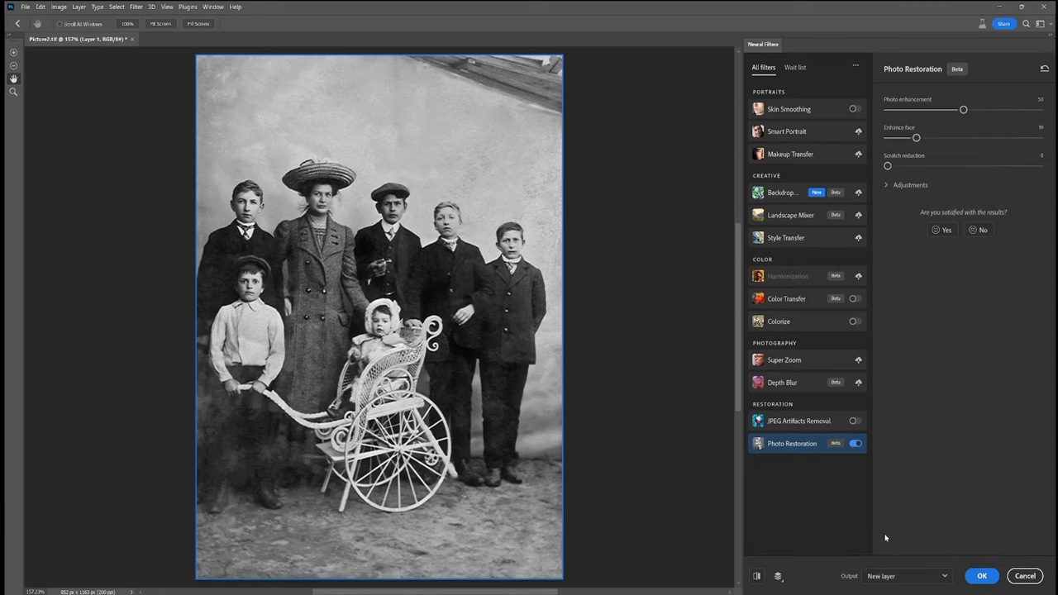
pyautogui.click(979, 576)
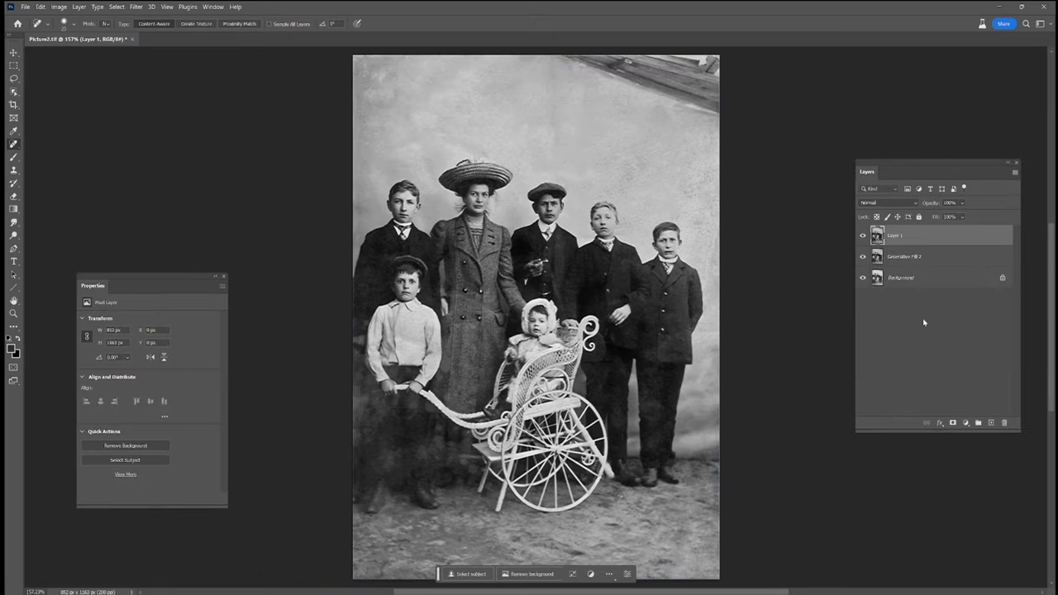
# Step: Hide Layer 1 and make Generative Fill 2 the active layer
pyautogui.scroll(3, 584, 163)
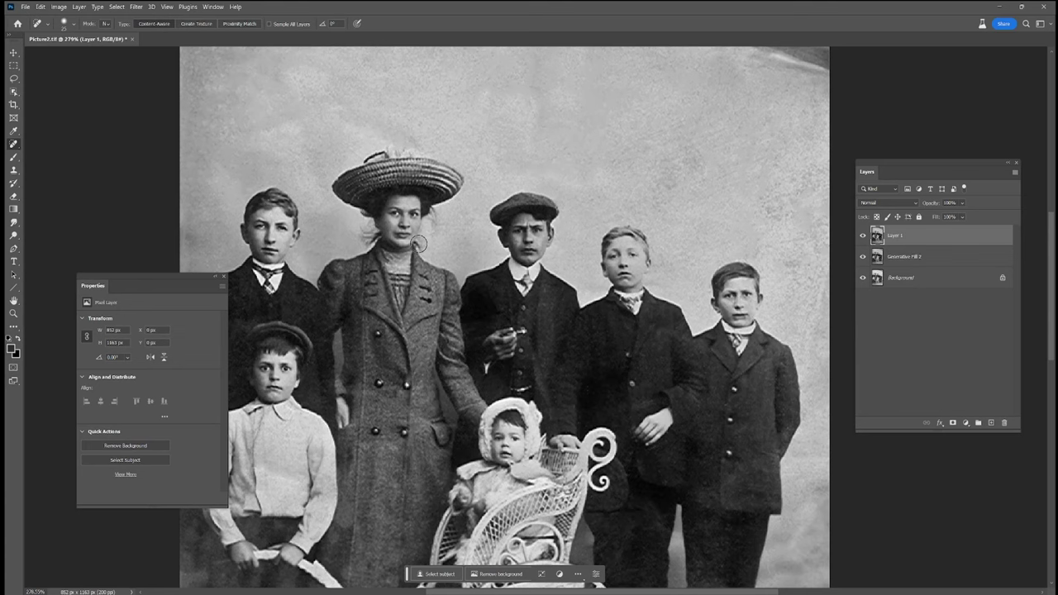
pyautogui.moveTo(156, 278); pyautogui.dragTo(109, 242)
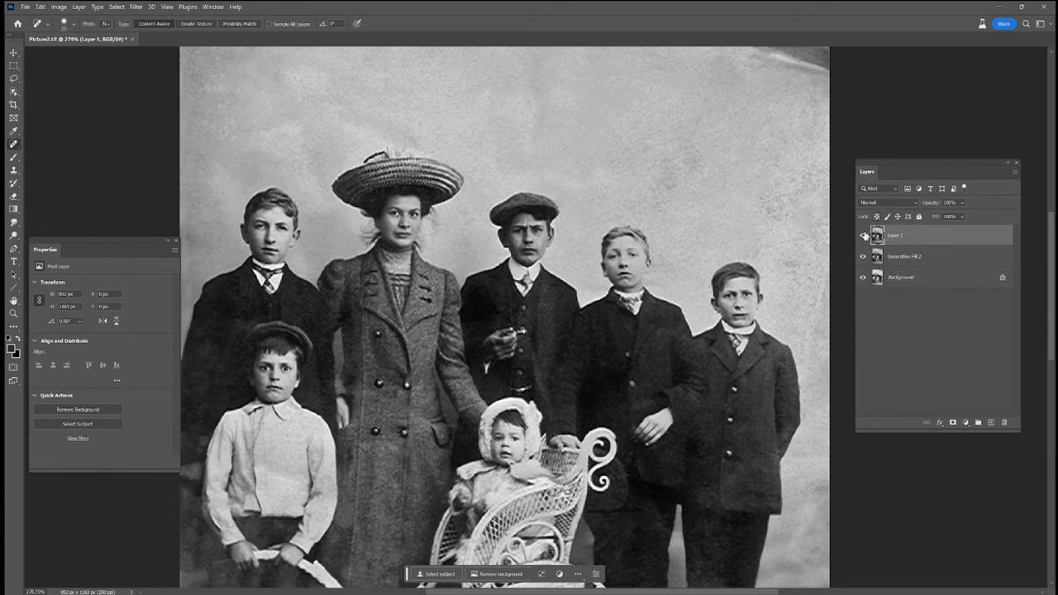
pyautogui.click(863, 237)
pyautogui.click(863, 237)
pyautogui.click(901, 258)
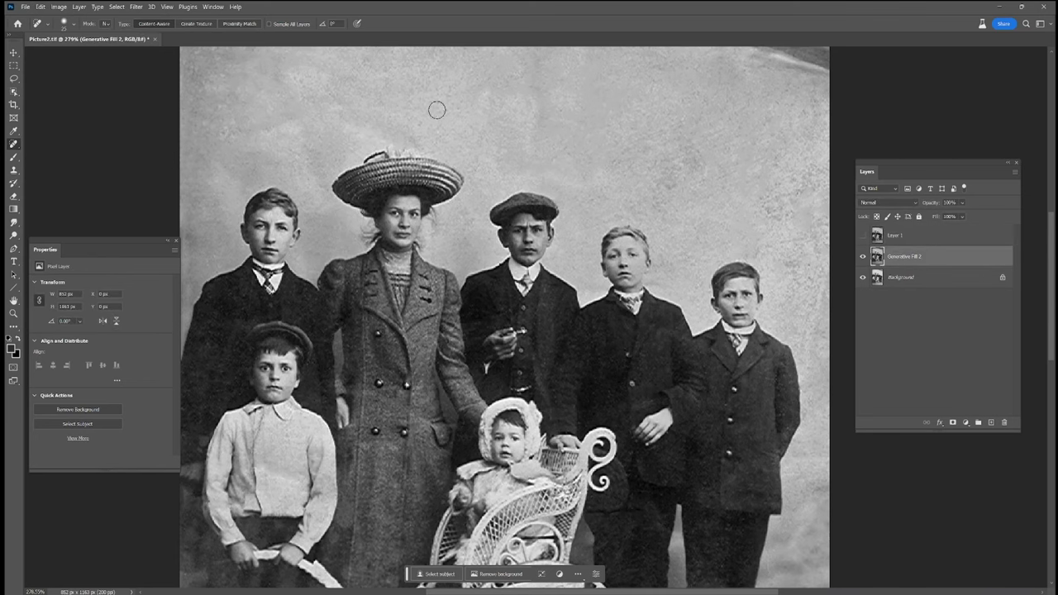
# Step: Apply Neural Filters Photo Restoration to Generative Fill 2, output as new Layer 2
pyautogui.click(135, 6)
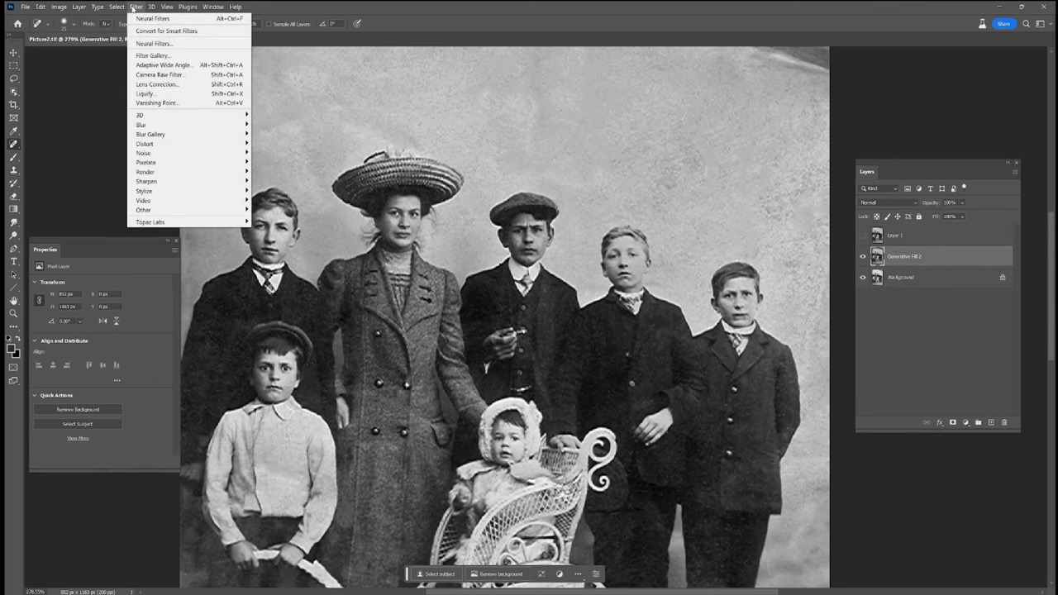
pyautogui.click(157, 42)
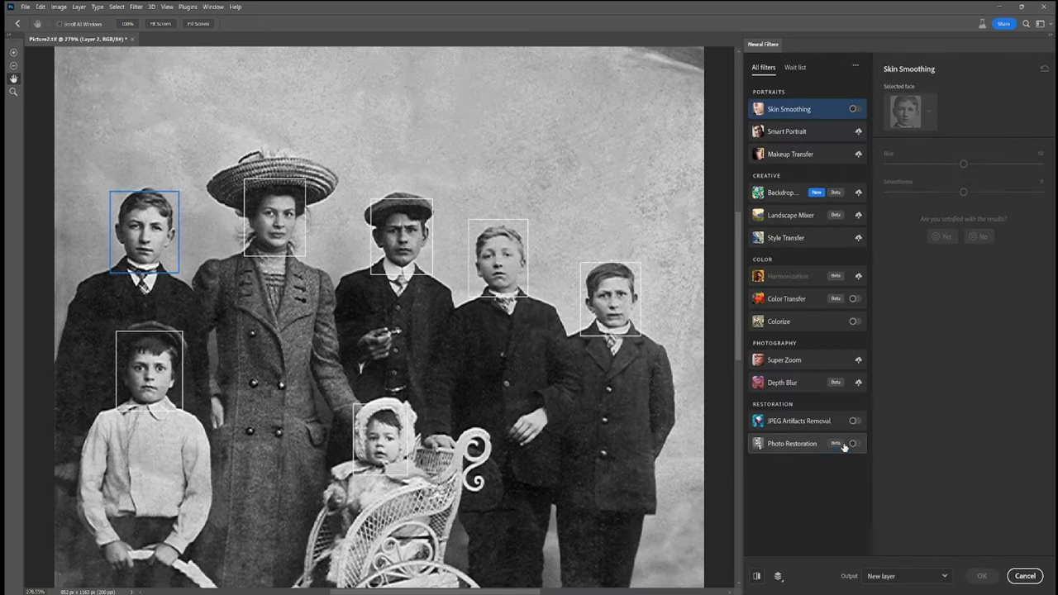
pyautogui.click(854, 445)
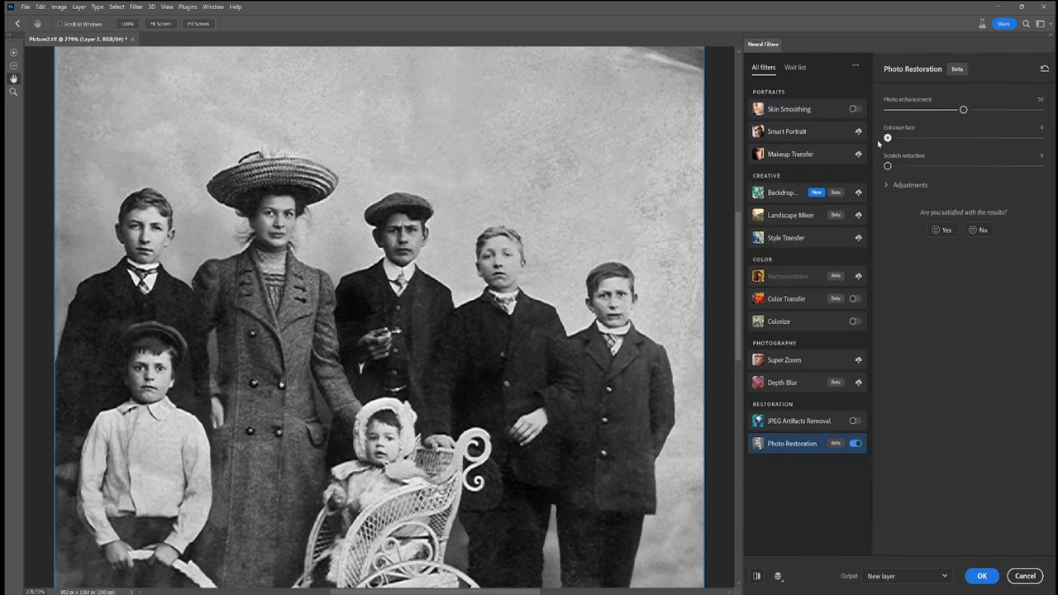
pyautogui.click(981, 575)
pyautogui.press('j')
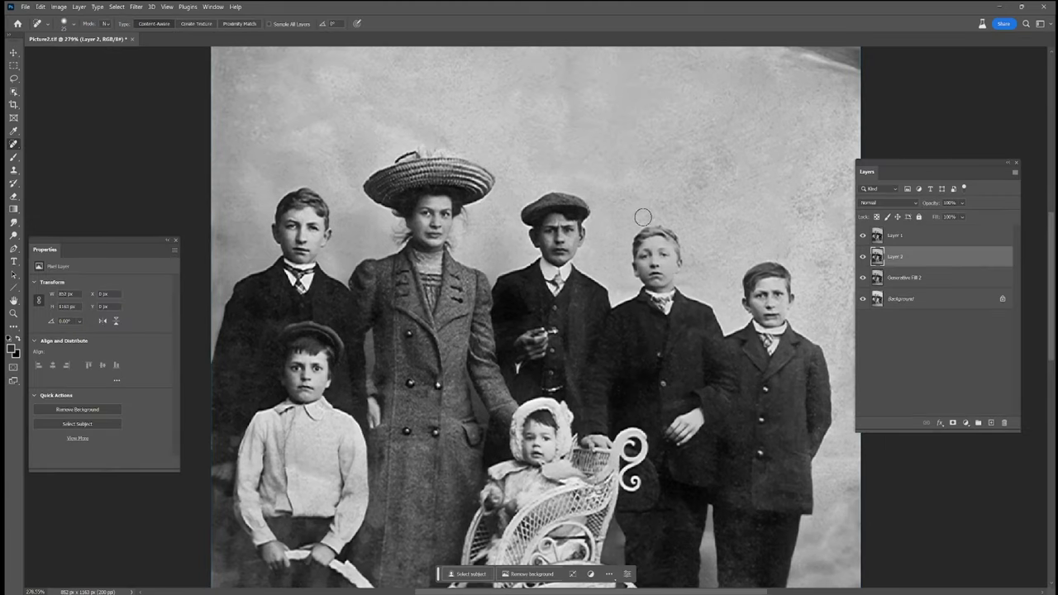
pyautogui.scroll(5, 561, 200)
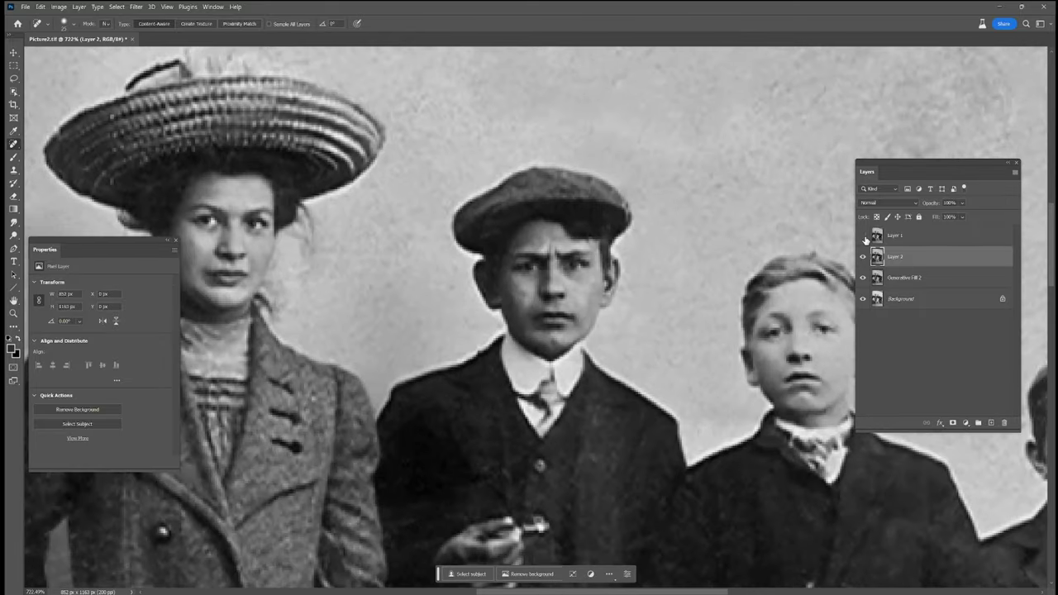
pyautogui.scroll(-5, 662, 294)
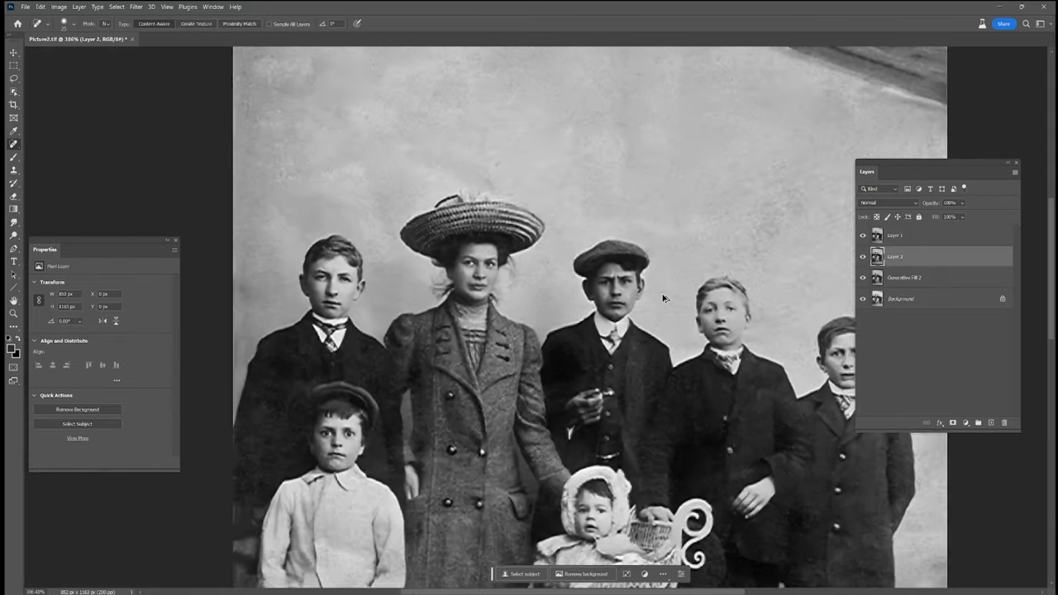
# Step: Merge Layer 1, Layer 2 and Generative Fill 2, then compare against the original
pyautogui.keyDown('shift'); pyautogui.click(915, 276); pyautogui.keyUp('shift')
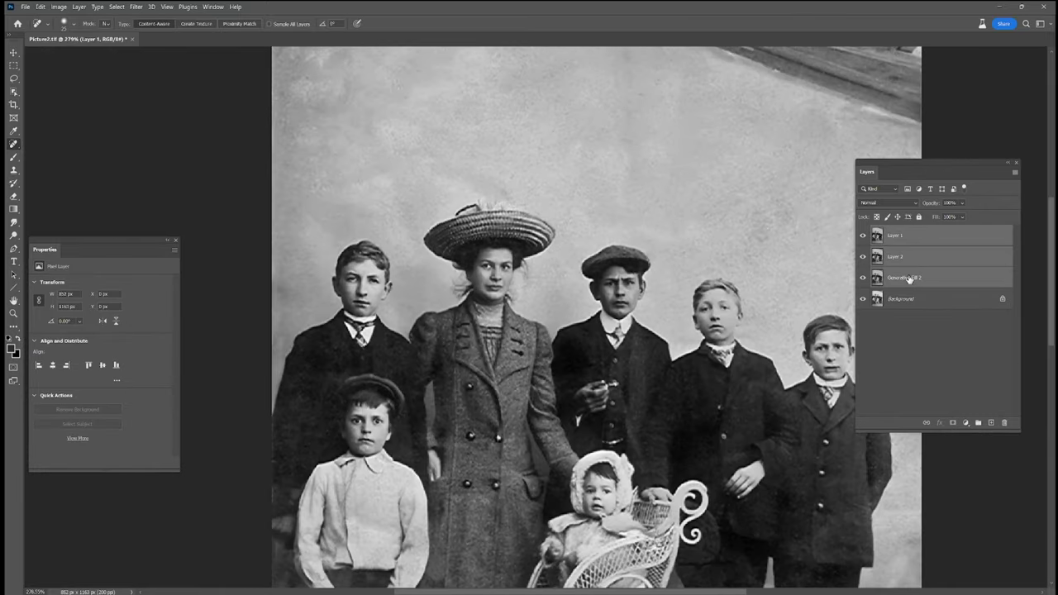
pyautogui.rightClick(915, 274)
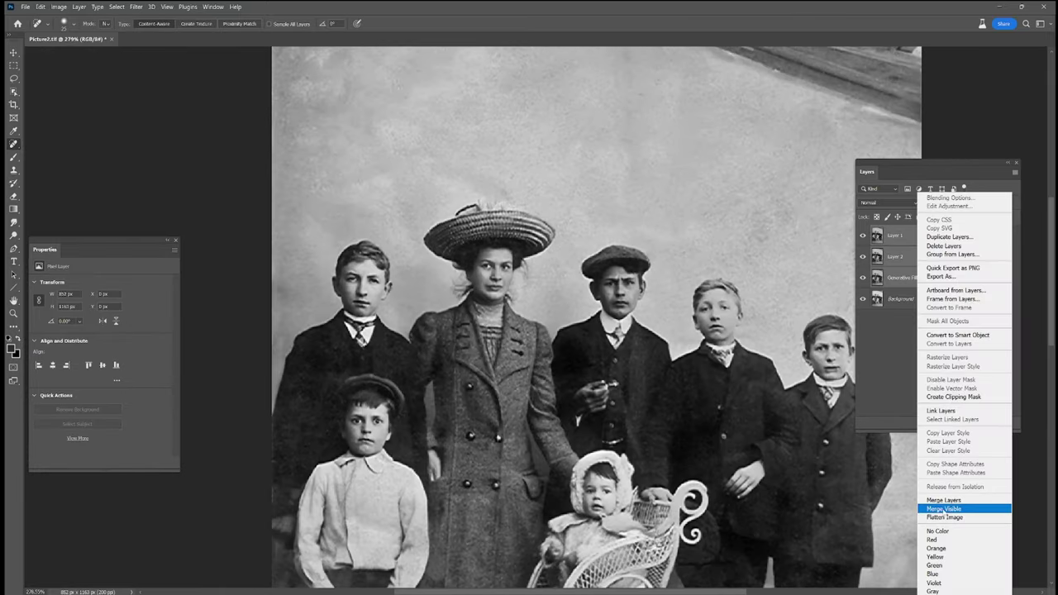
pyautogui.click(942, 498)
pyautogui.click(862, 237)
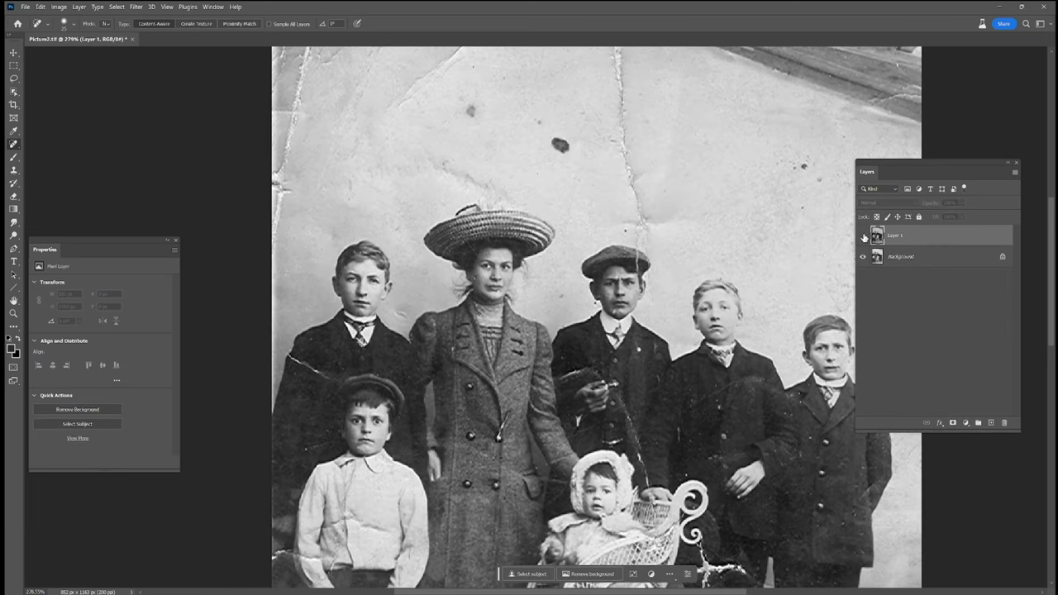
pyautogui.click(862, 237)
pyautogui.click(862, 237)
pyautogui.click(863, 237)
# Step: Fit the whole photo on screen
pyautogui.scroll(-3, 640, 319)
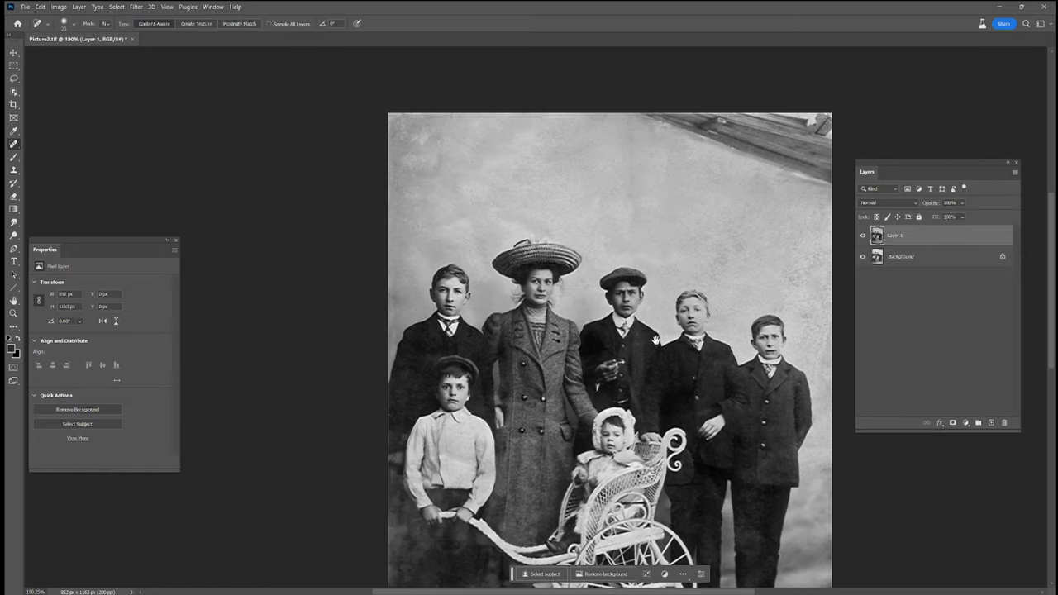
pyautogui.moveTo(655, 339); pyautogui.dragTo(553, 273)
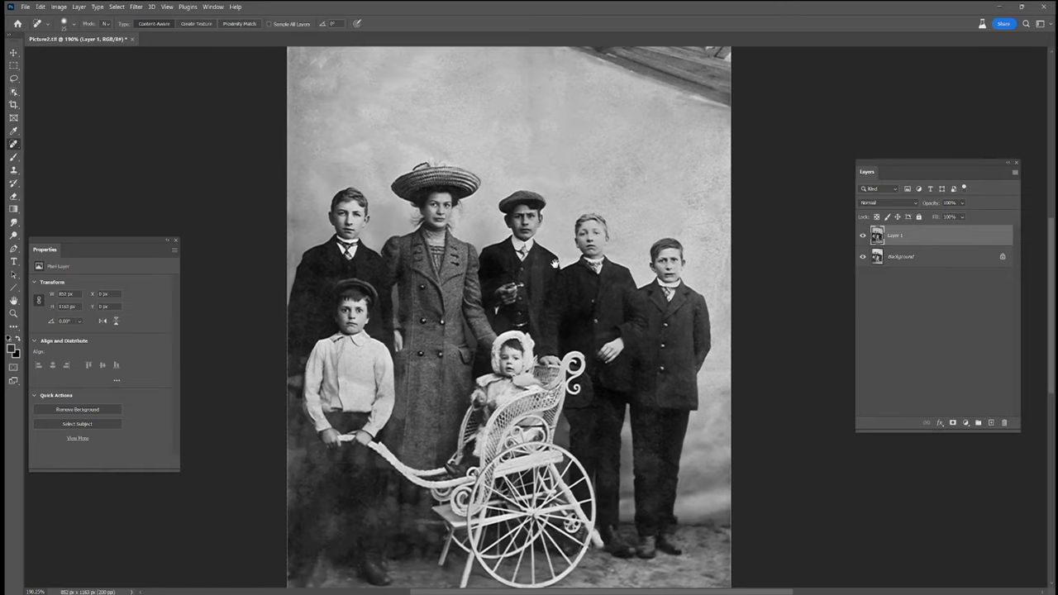
pyautogui.click(158, 8)
pyautogui.click(190, 97)
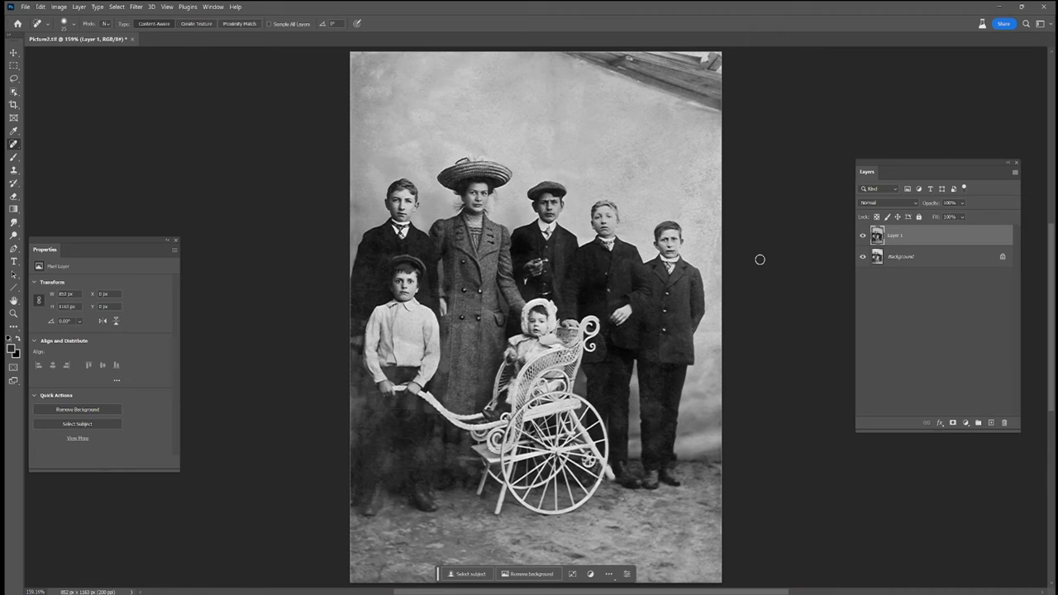
pyautogui.click(965, 423)
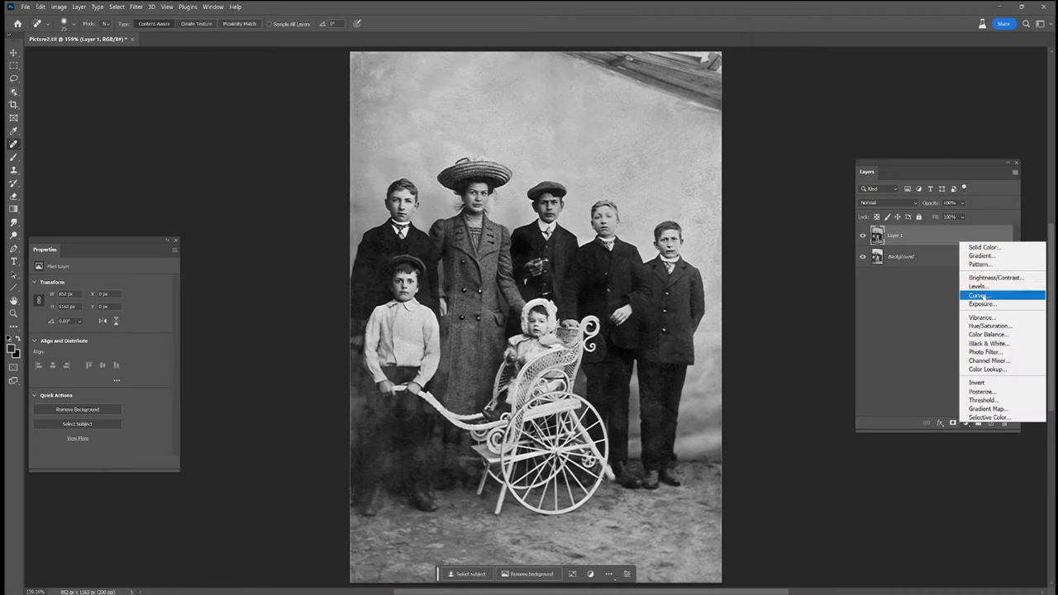
# Step: Add a Levels layer with midtones at 0.73 and invert its mask to black
pyautogui.click(980, 286)
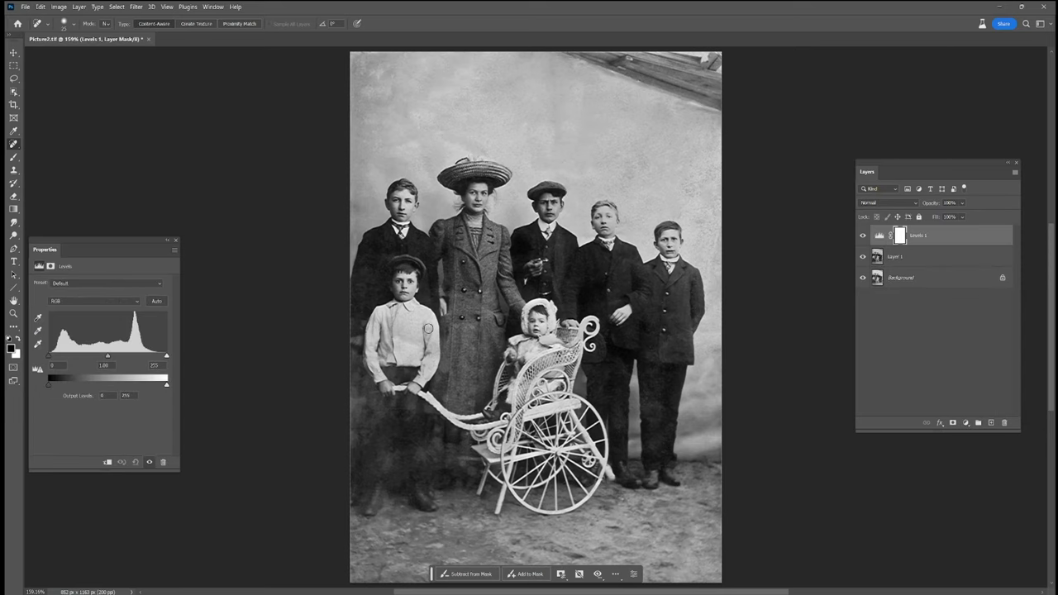
pyautogui.moveTo(106, 357); pyautogui.dragTo(111, 357)
pyautogui.moveTo(117, 258); pyautogui.dragTo(254, 259)
pyautogui.moveTo(247, 357); pyautogui.dragTo(258, 357)
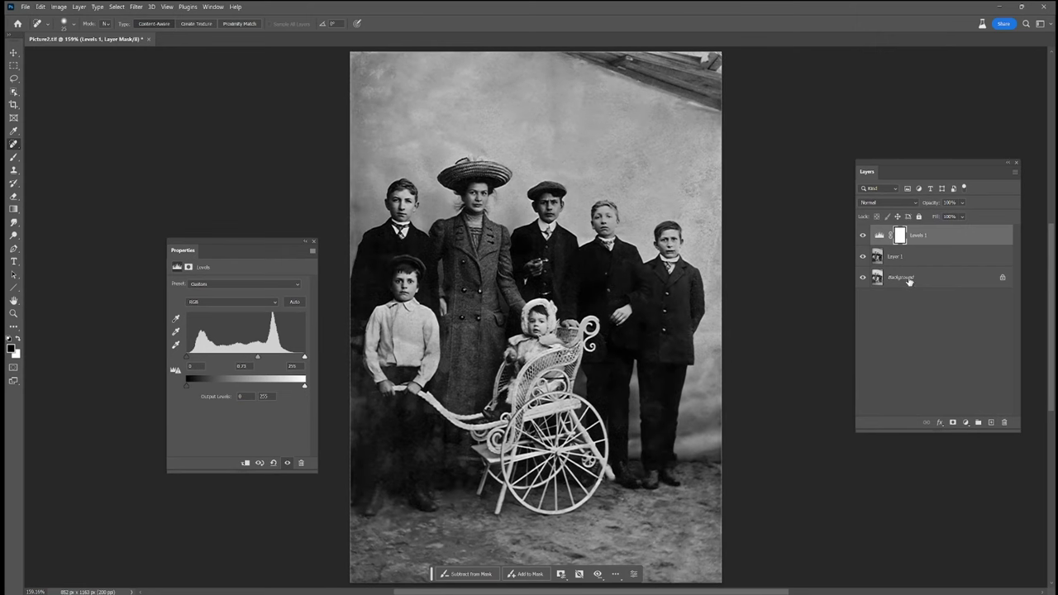
pyautogui.click(899, 236)
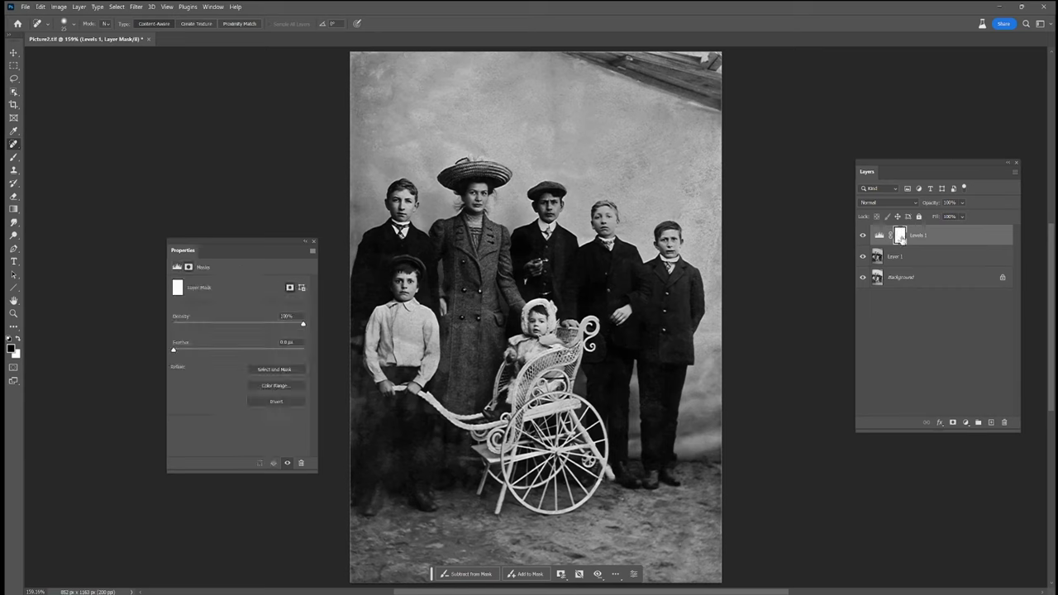
pyautogui.hotkey('ctrl', 'i')
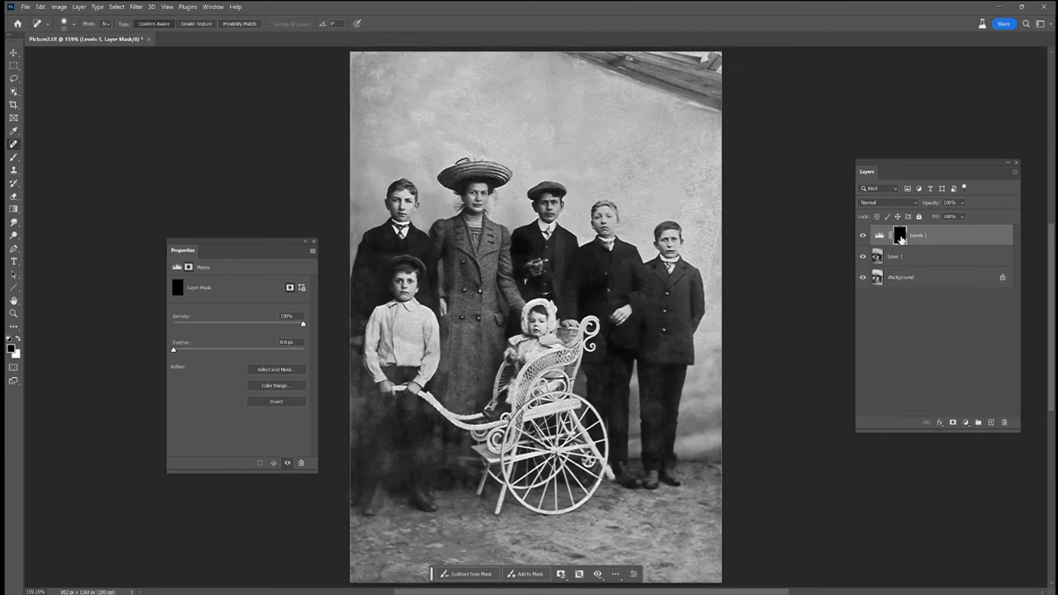
# Step: Paint white on the Levels mask over the lower-left legs and coat
pyautogui.click(16, 159)
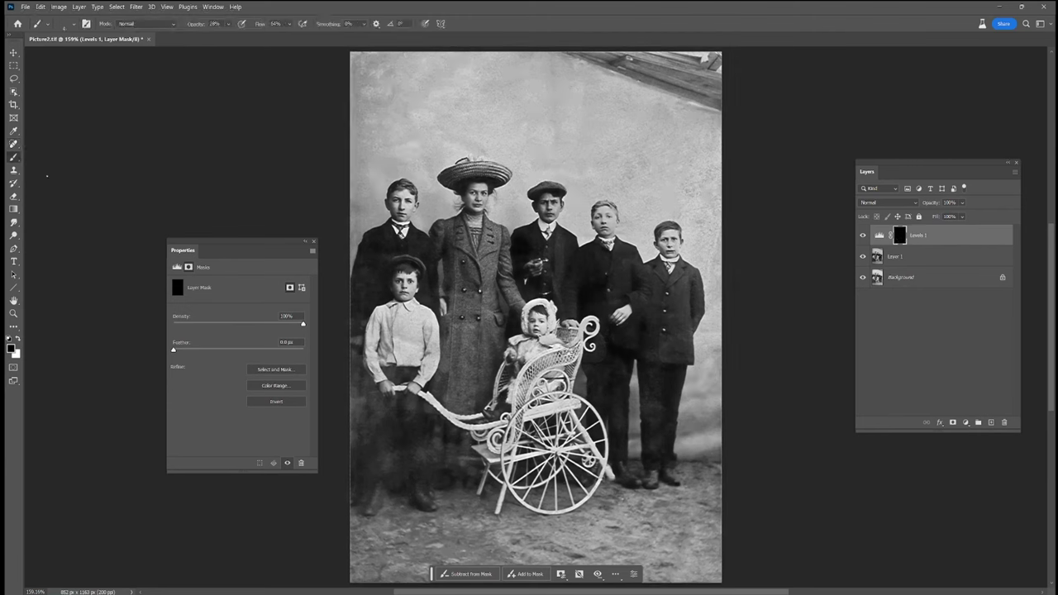
pyautogui.press(']')
pyautogui.press(']')
pyautogui.press(']')
pyautogui.click(117, 7)
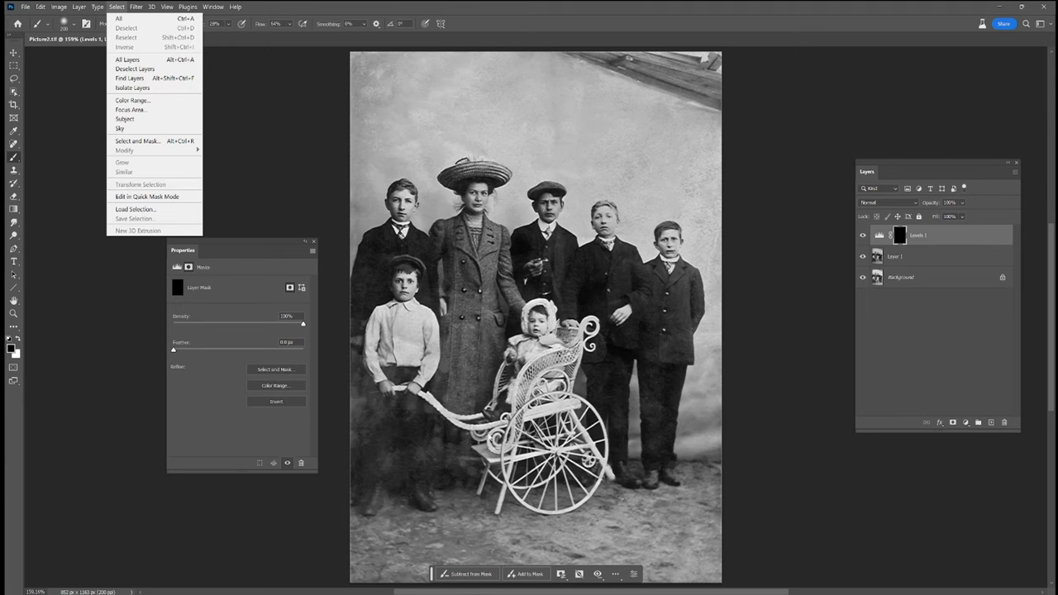
pyautogui.click(398, 446)
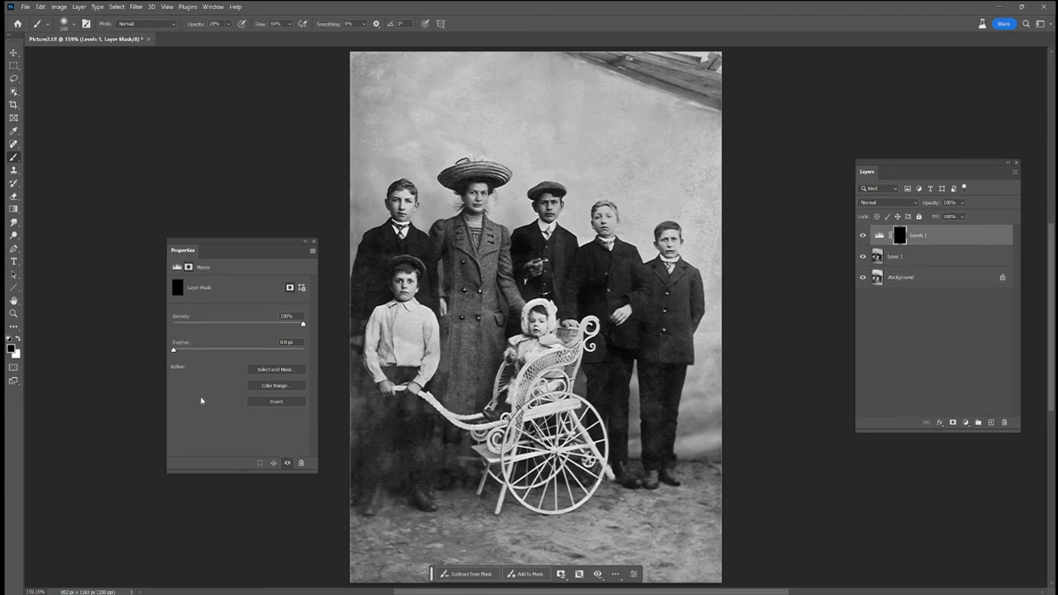
pyautogui.click(18, 339)
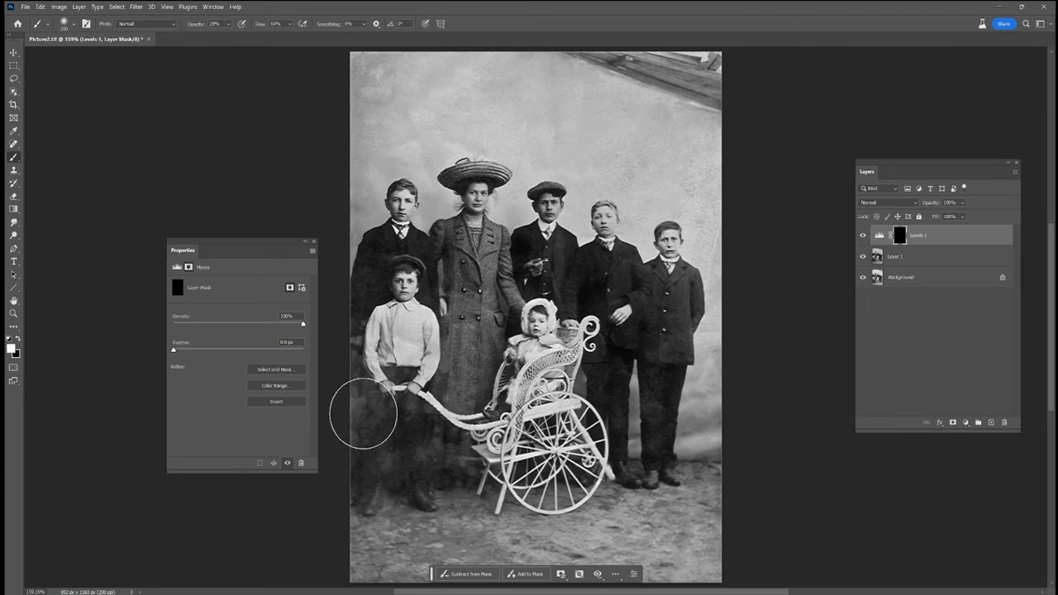
pyautogui.moveTo(371, 435)
pyautogui.mouseDown()
pyautogui.moveTo(392, 463)
pyautogui.moveTo(356, 477)
pyautogui.moveTo(469, 476)
pyautogui.moveTo(362, 512)
pyautogui.mouseUp()
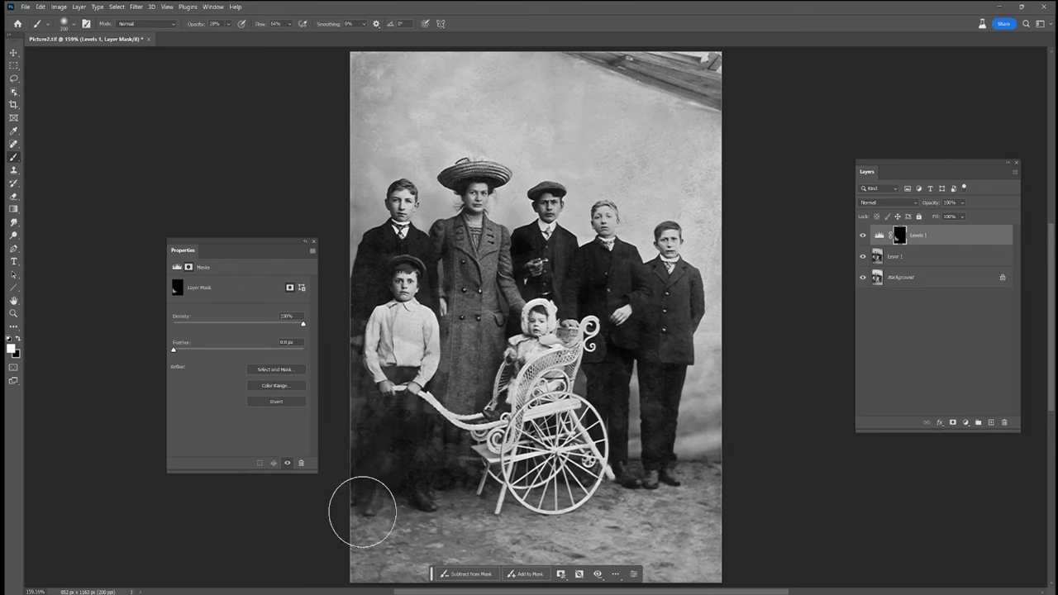
pyautogui.press('[')
pyautogui.press('[')
pyautogui.press('[')
pyautogui.moveTo(383, 427)
pyautogui.mouseDown()
pyautogui.moveTo(447, 427)
pyautogui.moveTo(434, 479)
pyautogui.moveTo(461, 456)
pyautogui.moveTo(459, 385)
pyautogui.mouseUp()
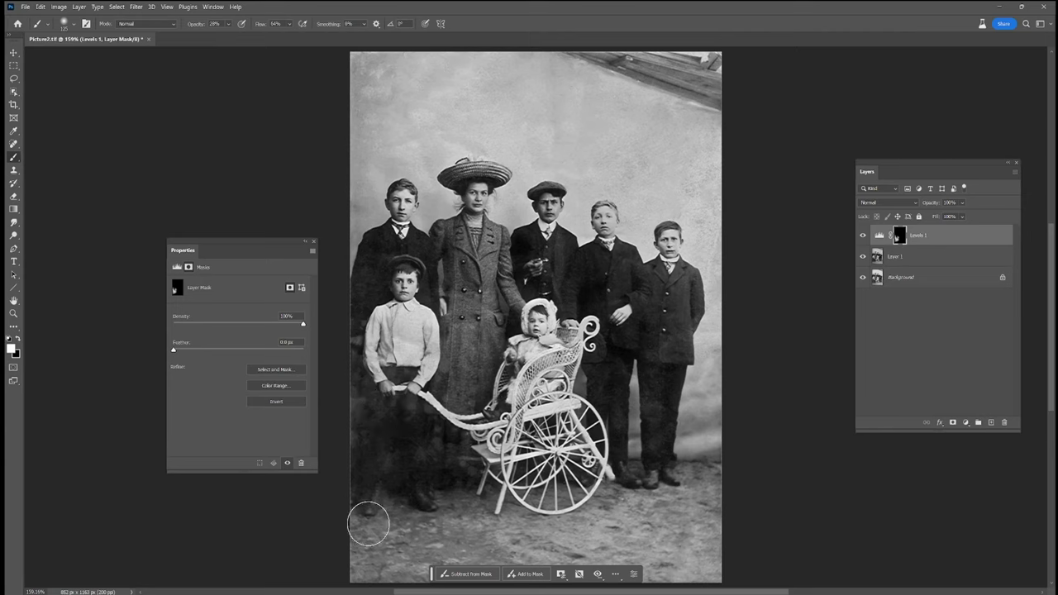
# Step: Compare the Levels effect on and off, then lower its opacity to 64%
pyautogui.click(863, 235)
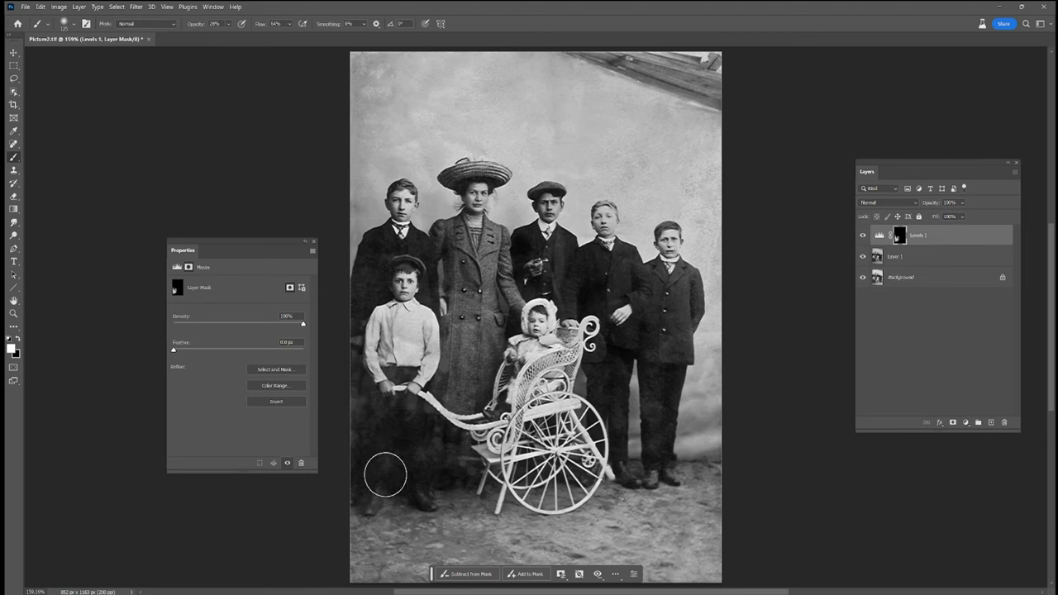
pyautogui.press(']')
pyautogui.press(']')
pyautogui.press(']')
pyautogui.press('0')
pyautogui.press(']')
pyautogui.press(']')
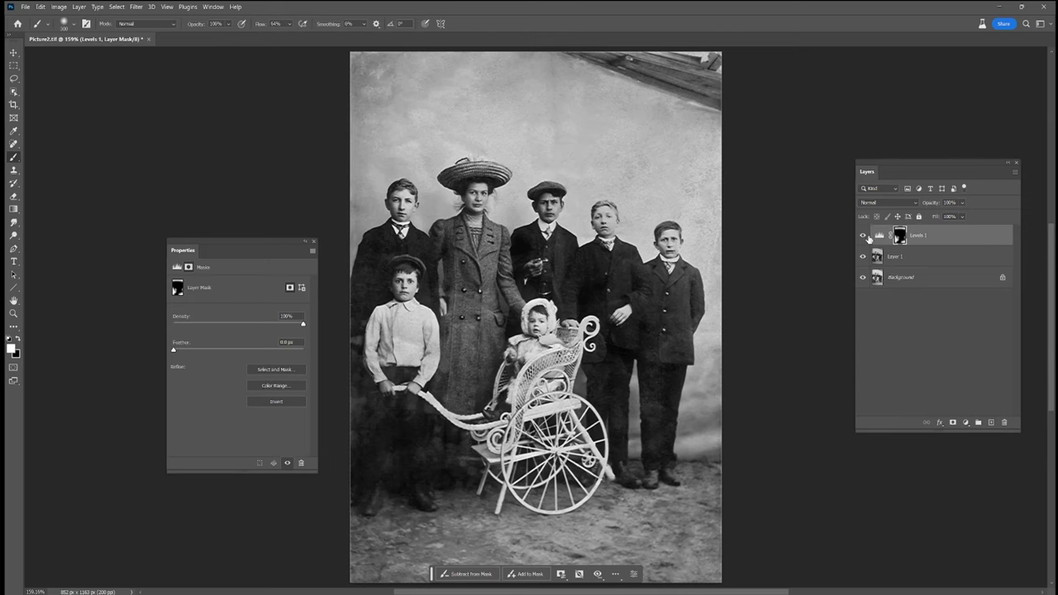
pyautogui.click(863, 237)
pyautogui.click(863, 237)
pyautogui.click(862, 237)
pyautogui.click(961, 203)
pyautogui.moveTo(928, 213); pyautogui.dragTo(938, 214)
# Step: Merge Levels 1 into Layer 1 and compare with the cracked original
pyautogui.click(916, 261)
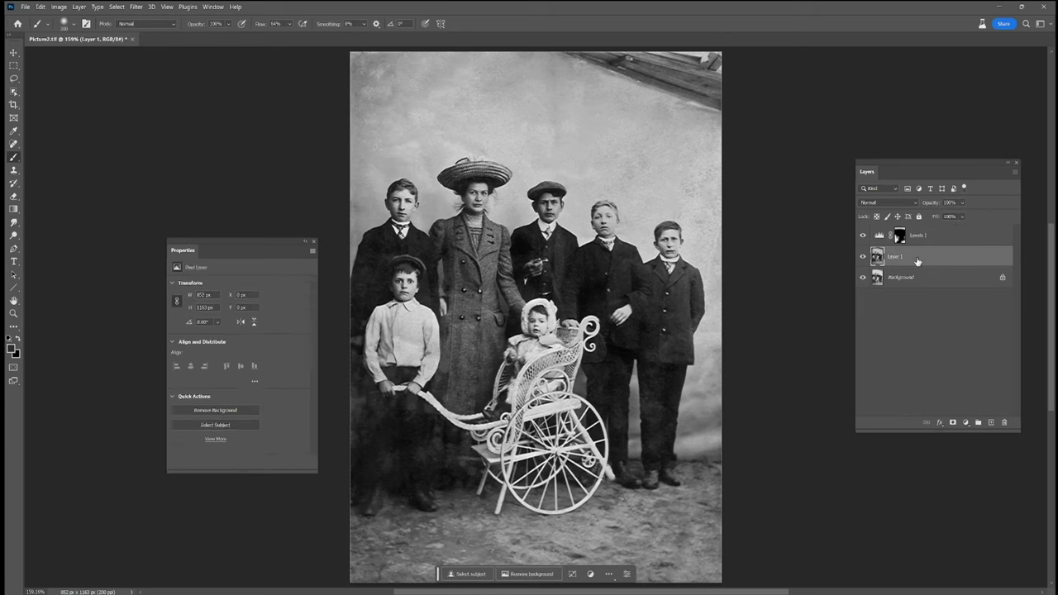
pyautogui.click(921, 238)
pyautogui.keyDown('shift'); pyautogui.click(921, 256); pyautogui.keyUp('shift')
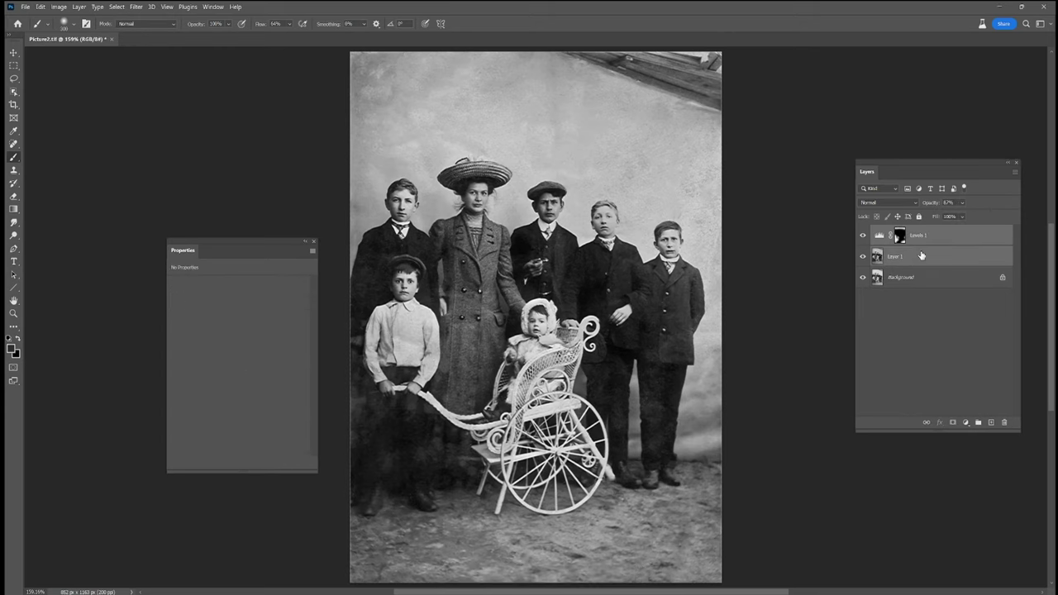
pyautogui.rightClick(922, 256)
pyautogui.click(942, 500)
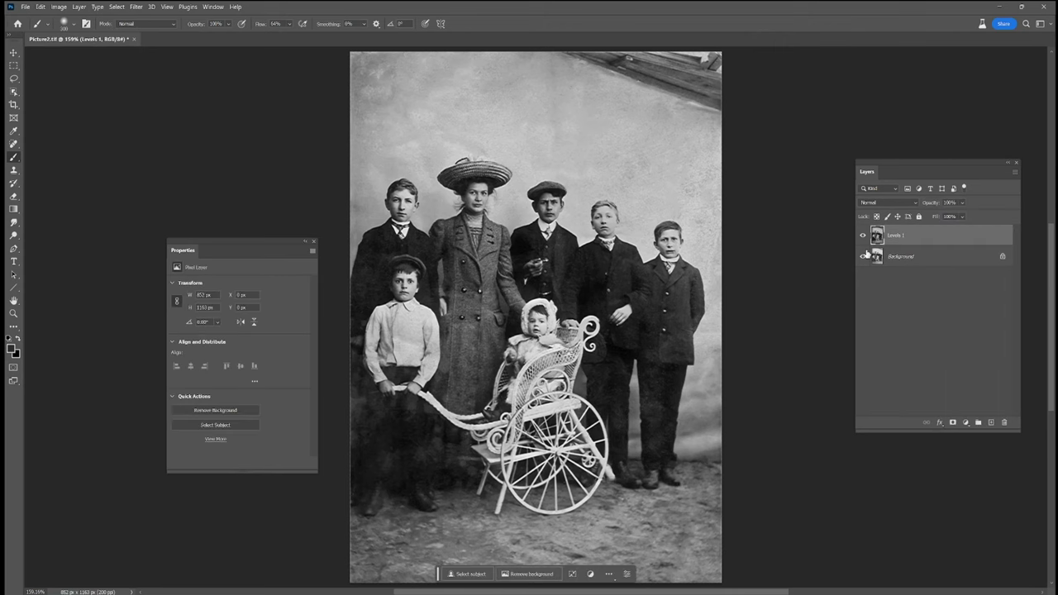
pyautogui.click(863, 236)
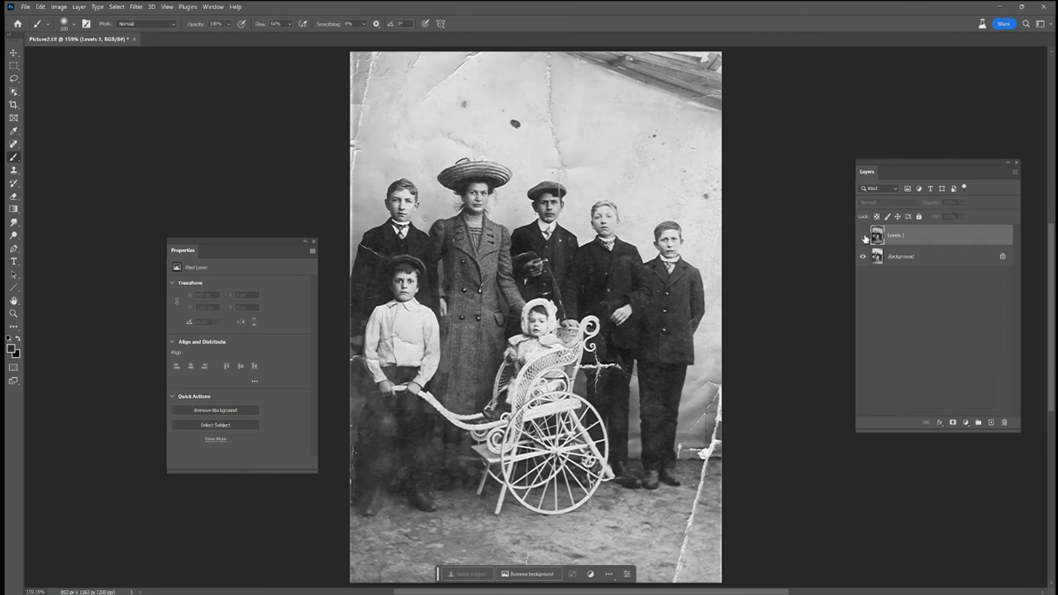
pyautogui.click(863, 236)
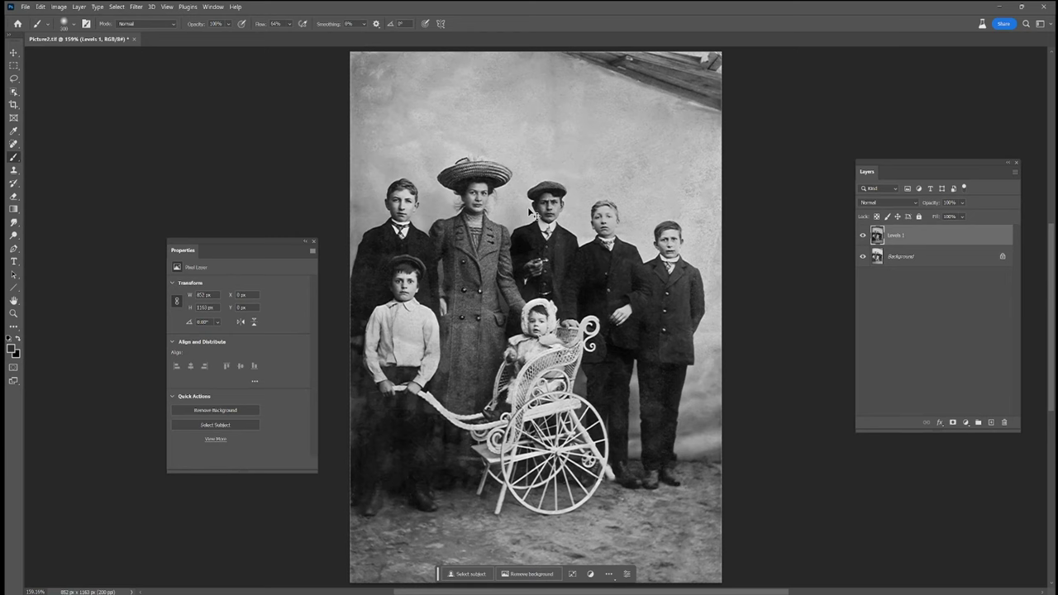
# Step: Inspect the boy up close, close Properties, recheck the original, and fit on screen
pyautogui.press('z')
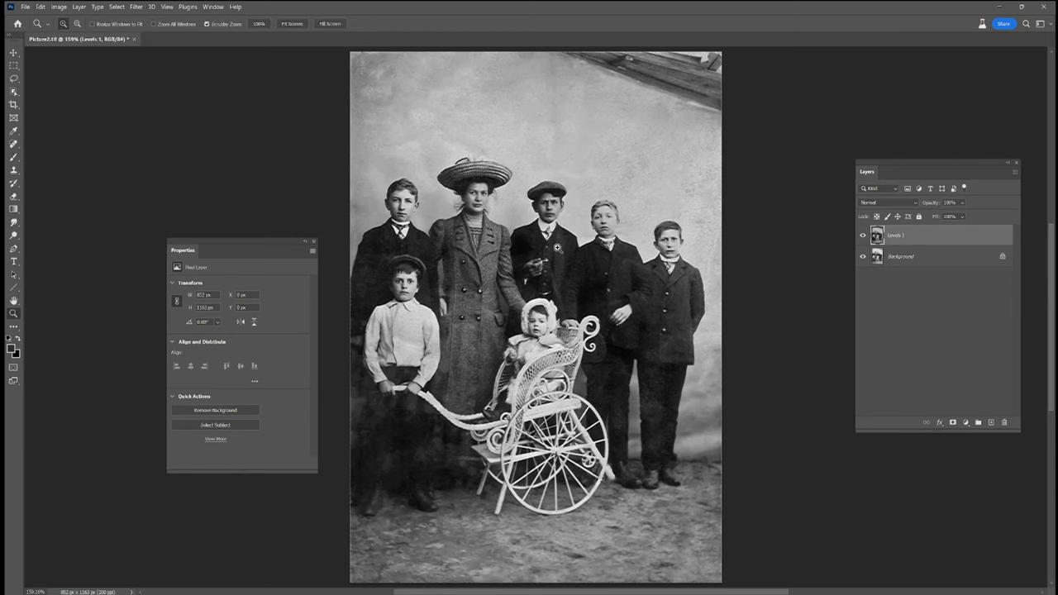
pyautogui.click(573, 239)
pyautogui.hotkey('ctrl', '0')
pyautogui.press('b')
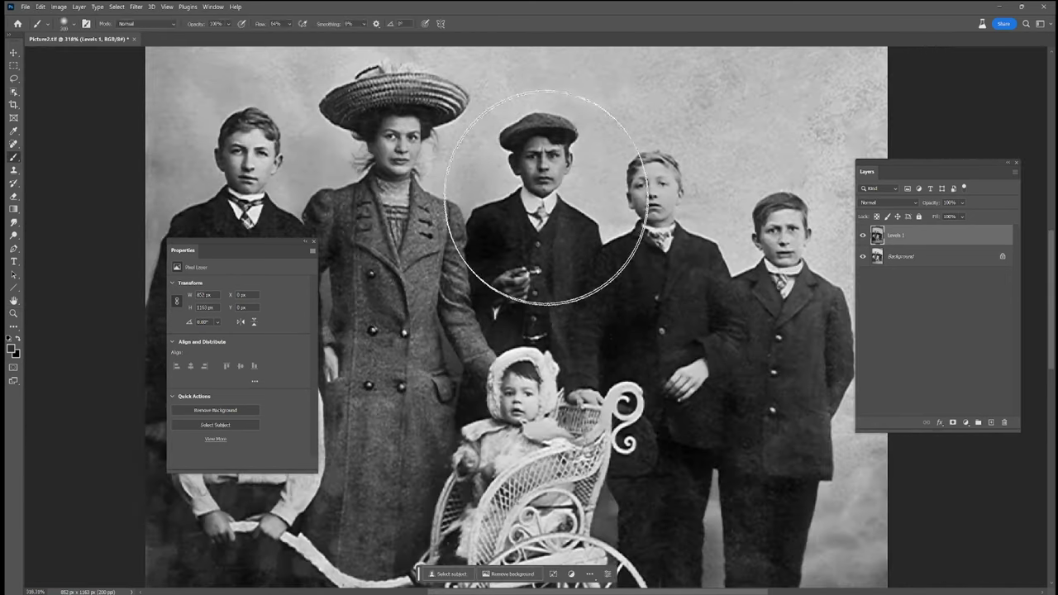
pyautogui.scroll(3, 593, 324)
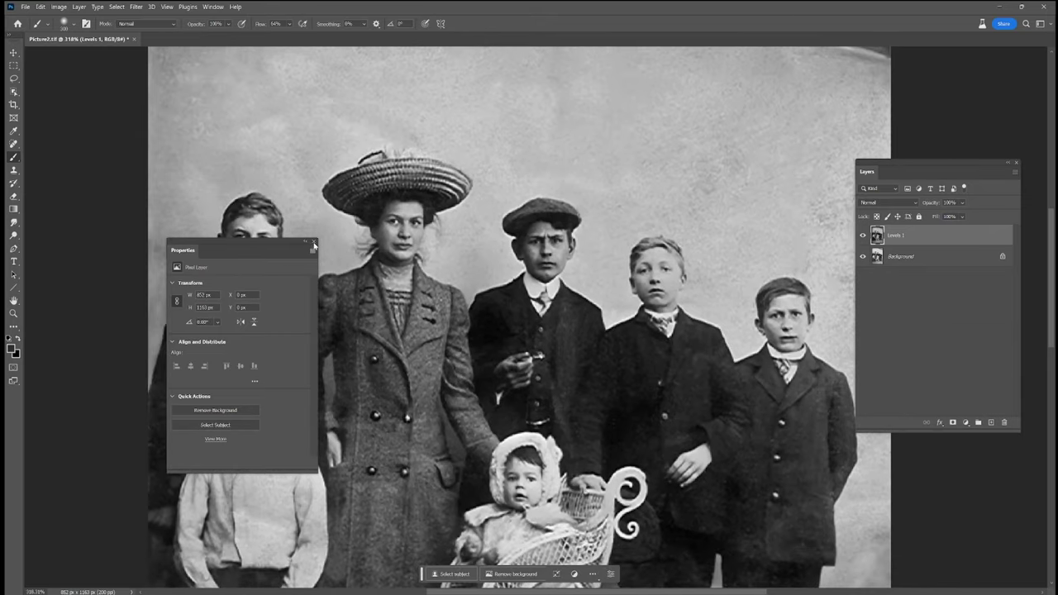
pyautogui.click(314, 242)
pyautogui.click(863, 236)
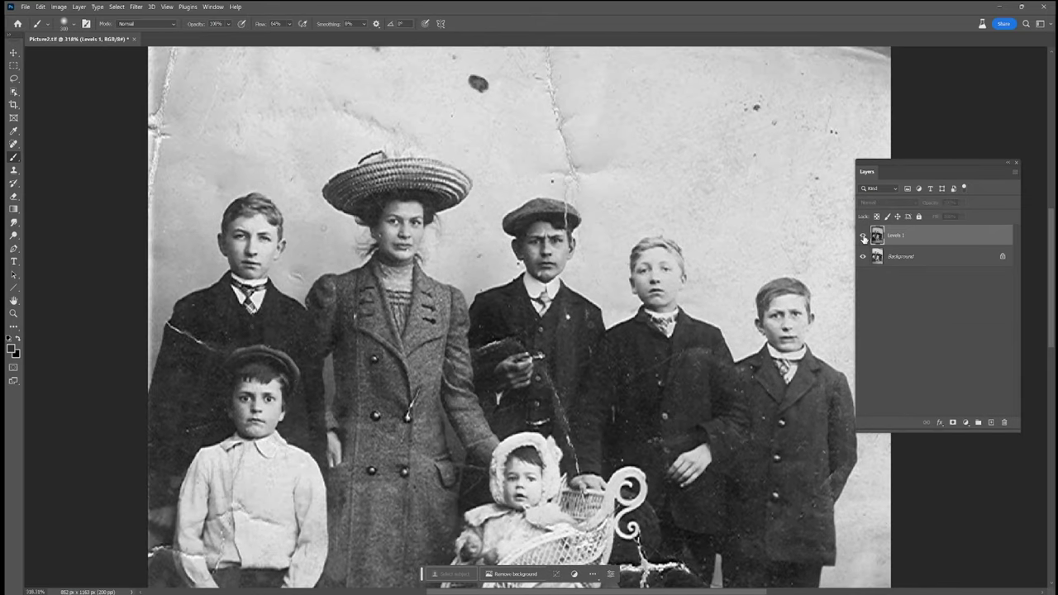
pyautogui.click(864, 236)
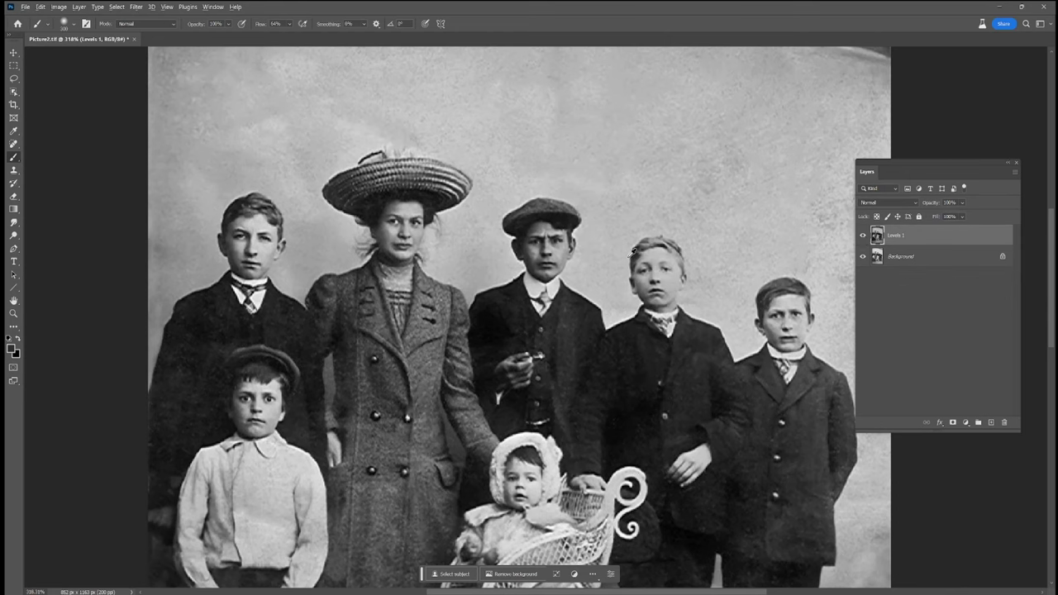
pyautogui.click(167, 6)
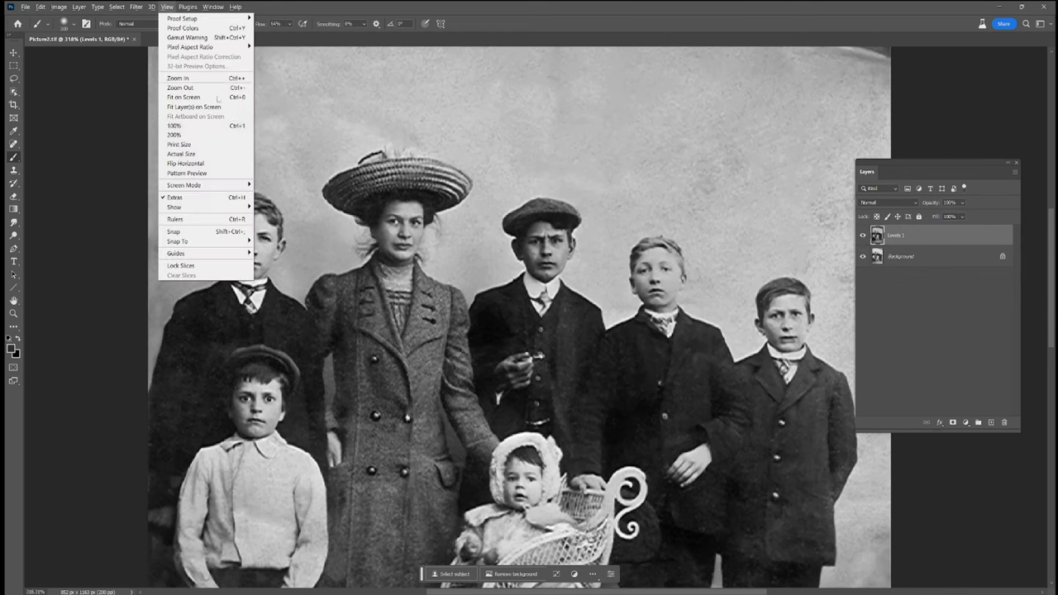
pyautogui.click(186, 96)
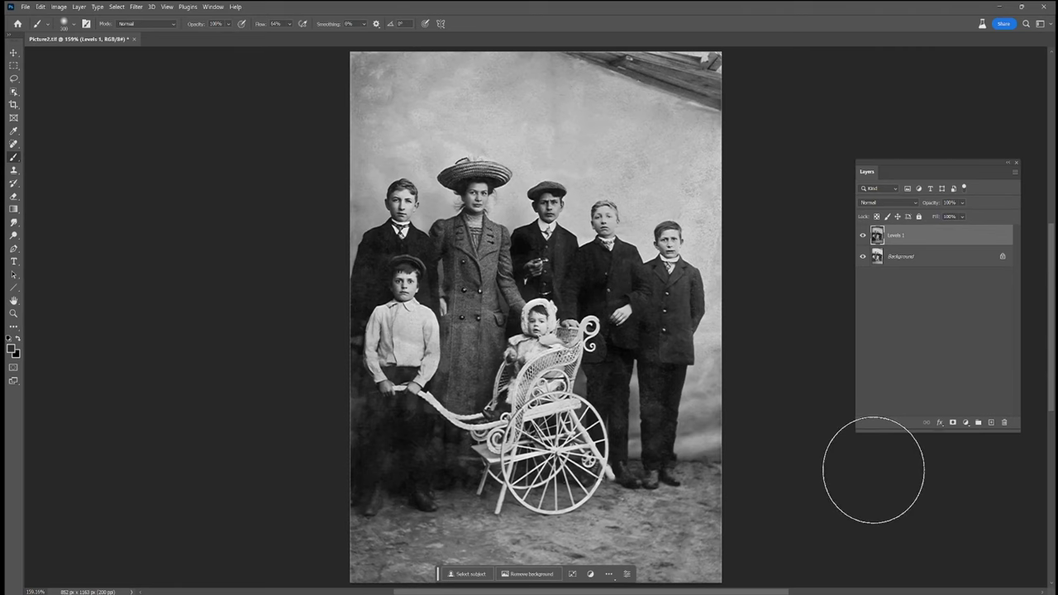